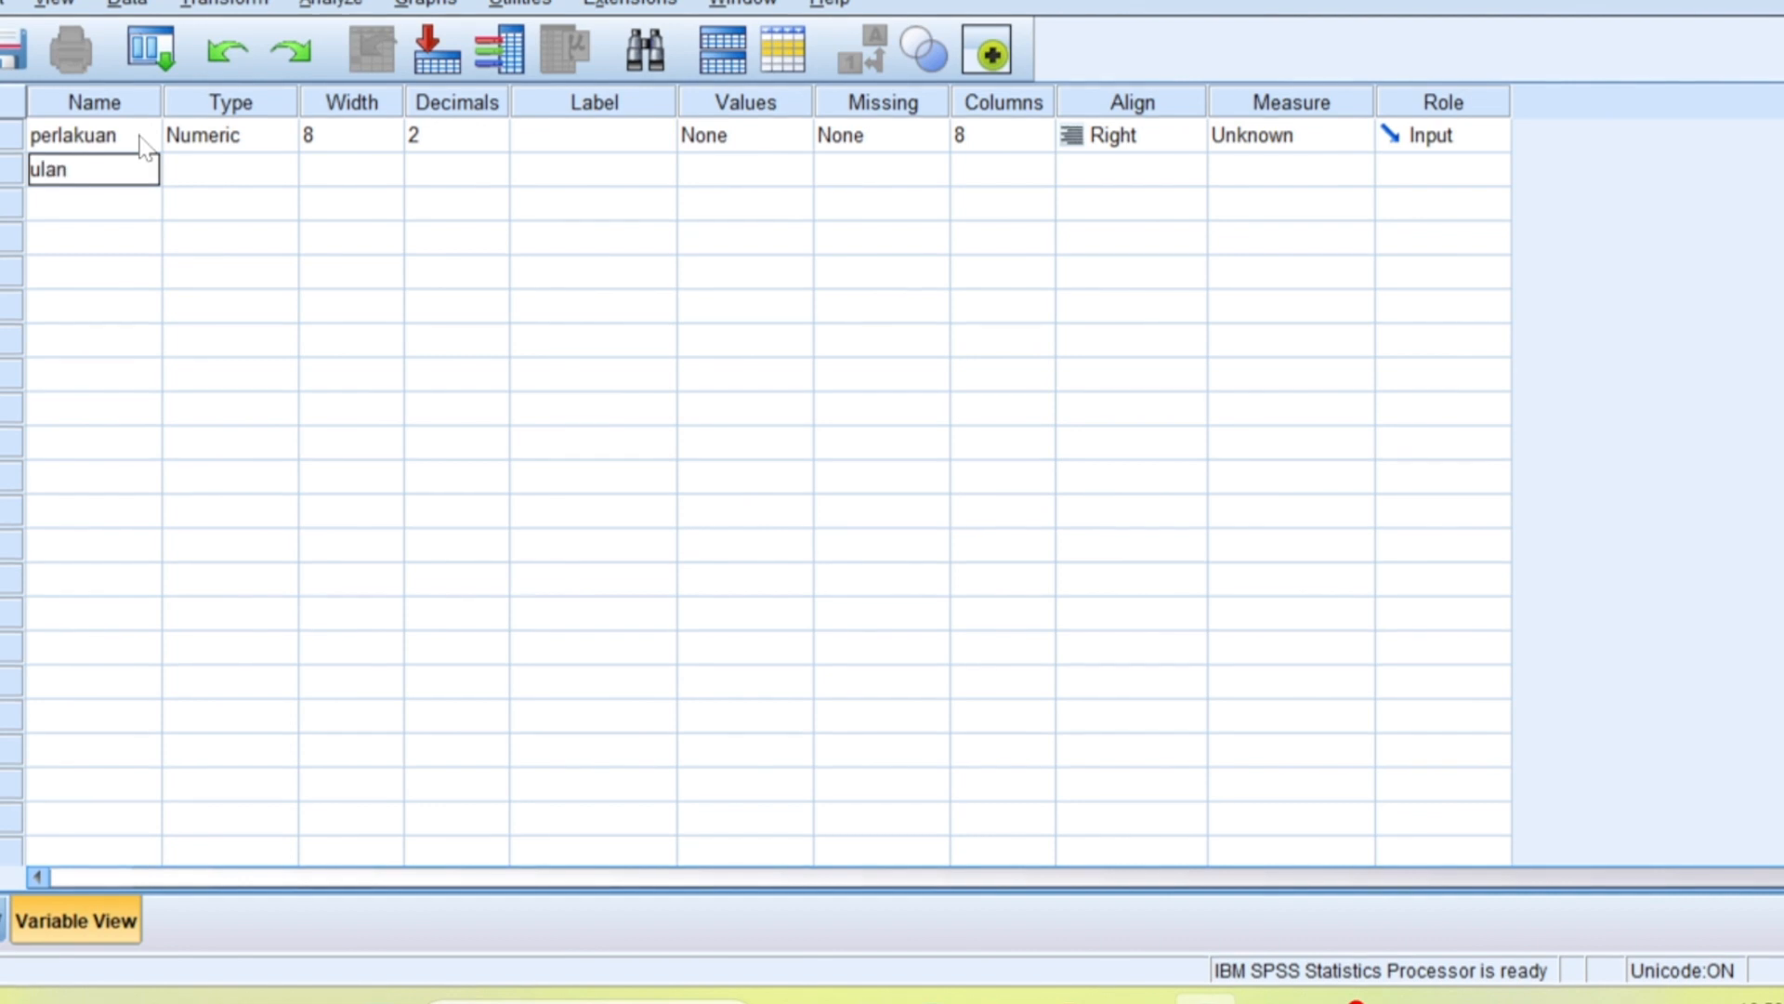
Step: Define two more variables named ulangan and nilai below perlakuan
{"action": "key", "text": "Return"}
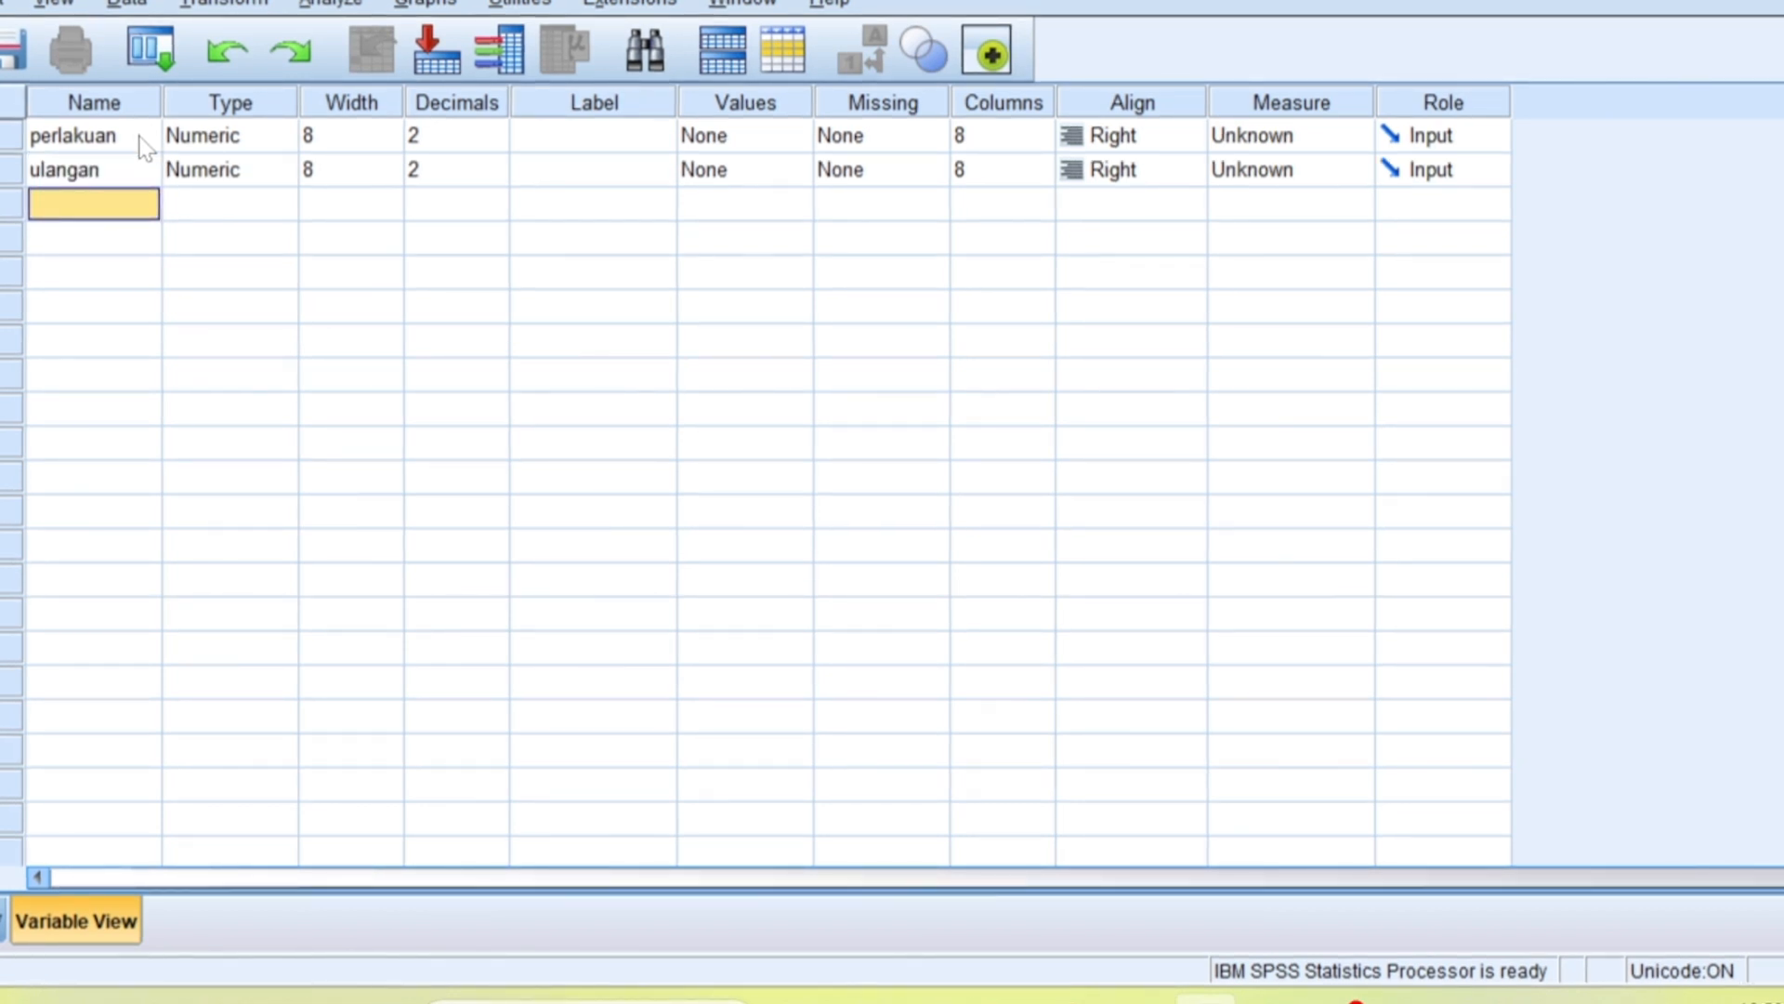
{"action": "type", "text": "ha"}
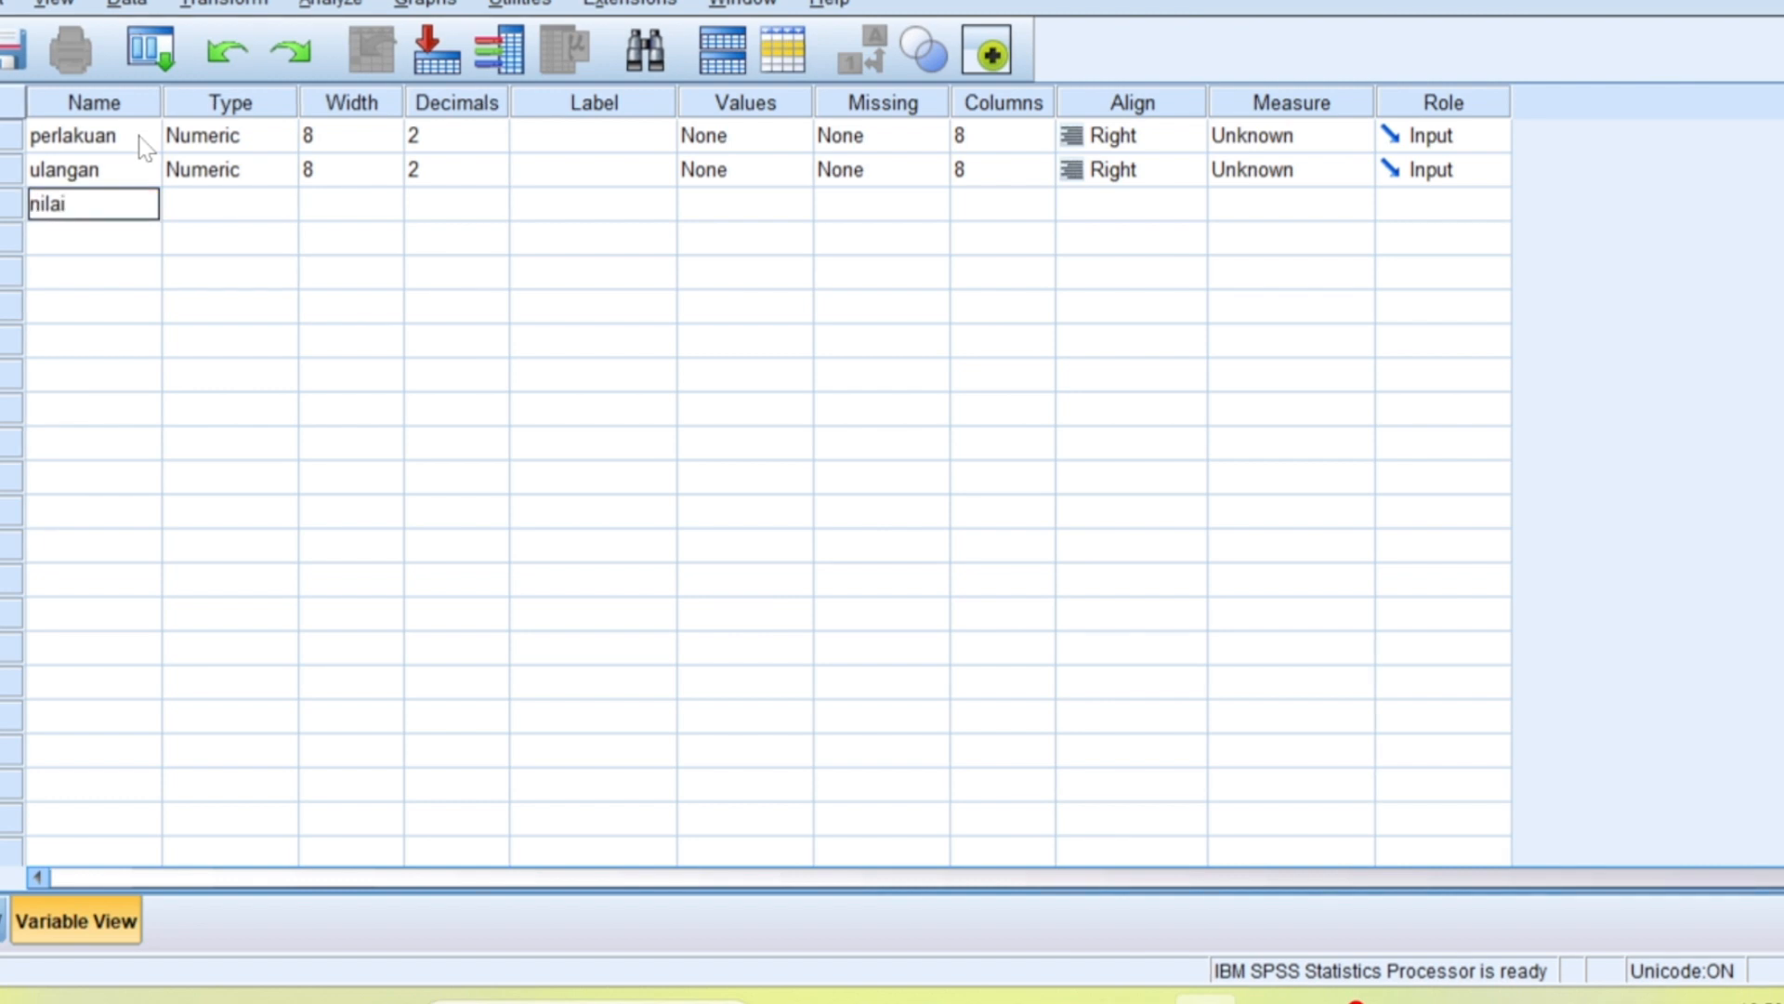
{"action": "key", "text": "Return"}
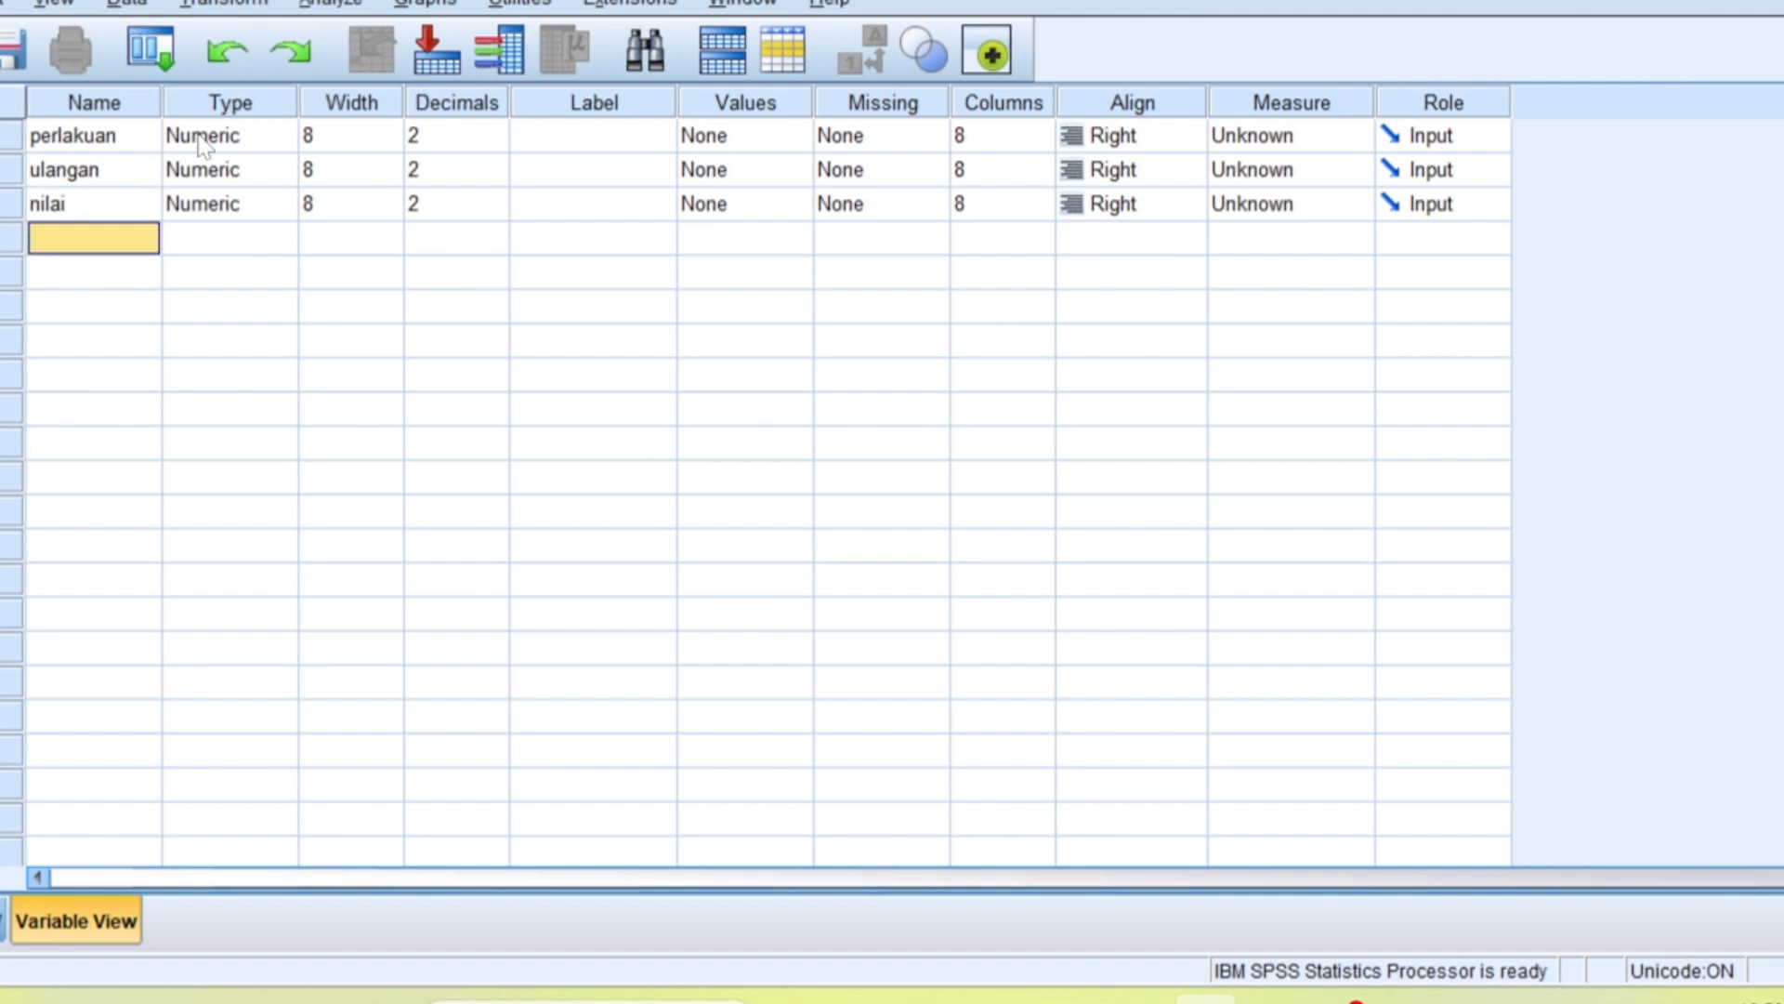
Step: Start the value labels for perlakuan by adding 1 = A, 2 = B and 3 = C
{"action": "left_click", "coordinate": [743, 135]}
{"action": "left_click", "coordinate": [795, 137]}
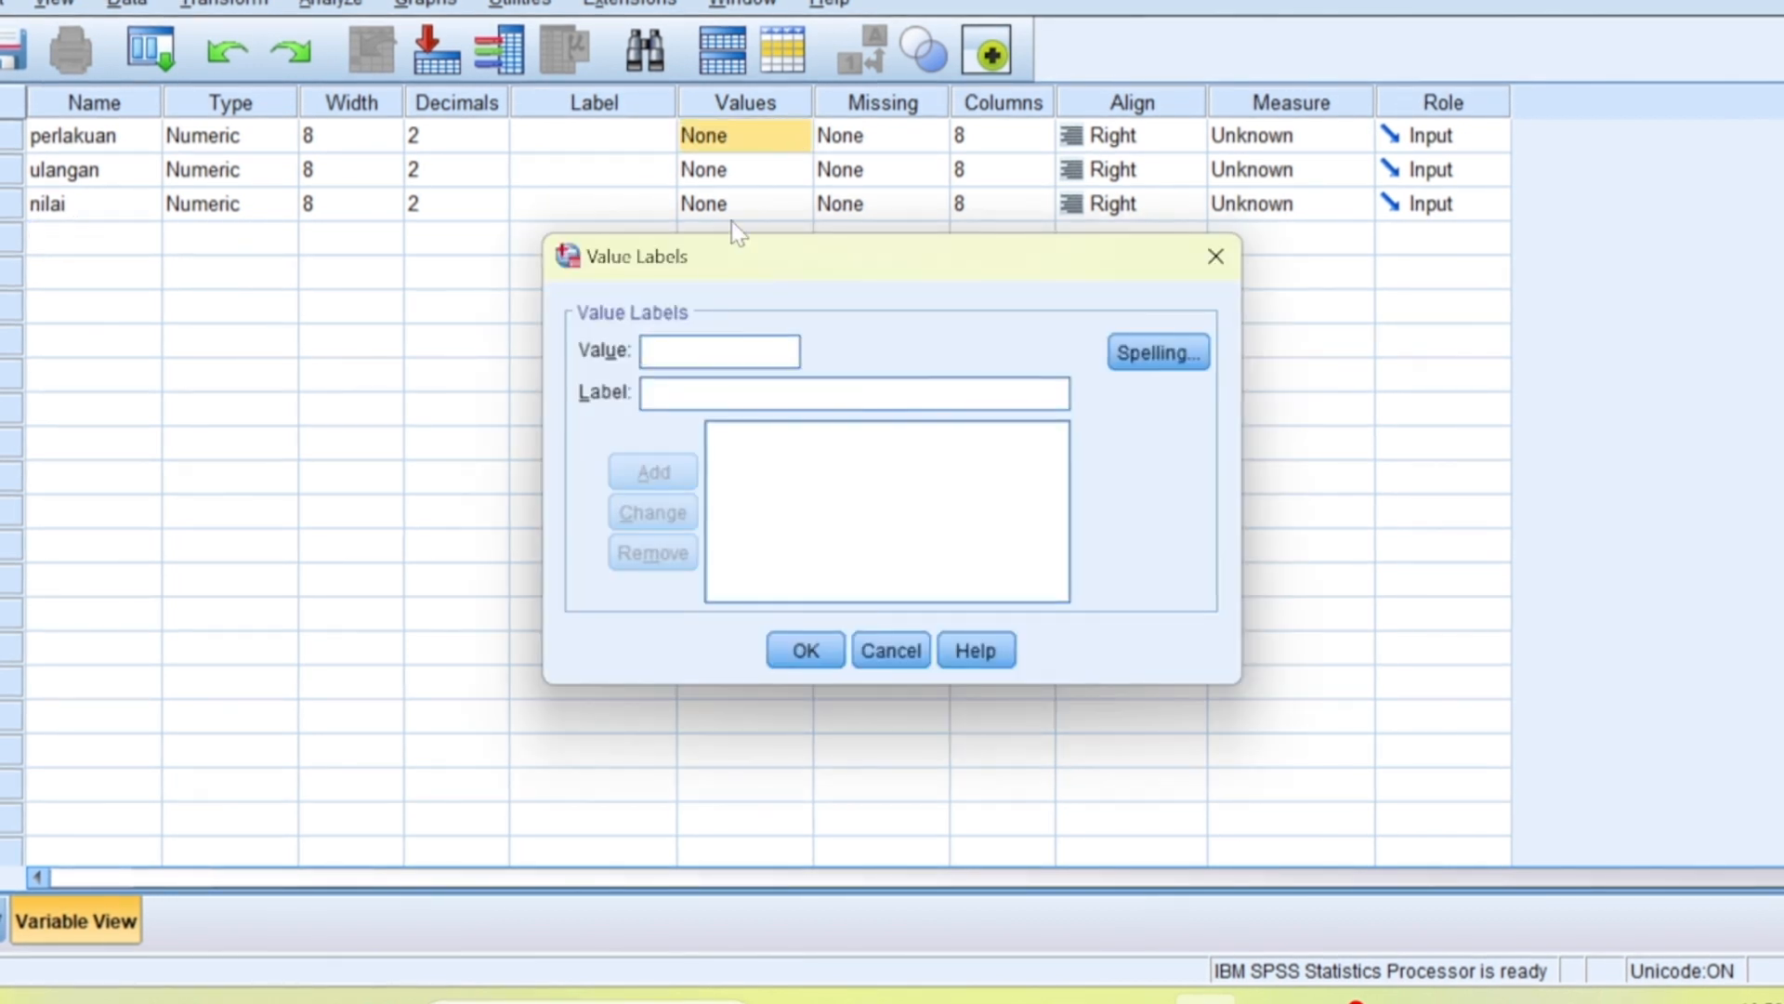
{"action": "type", "text": "1"}
{"action": "type", "text": "A"}
{"action": "key", "text": "Caps_Lock"}
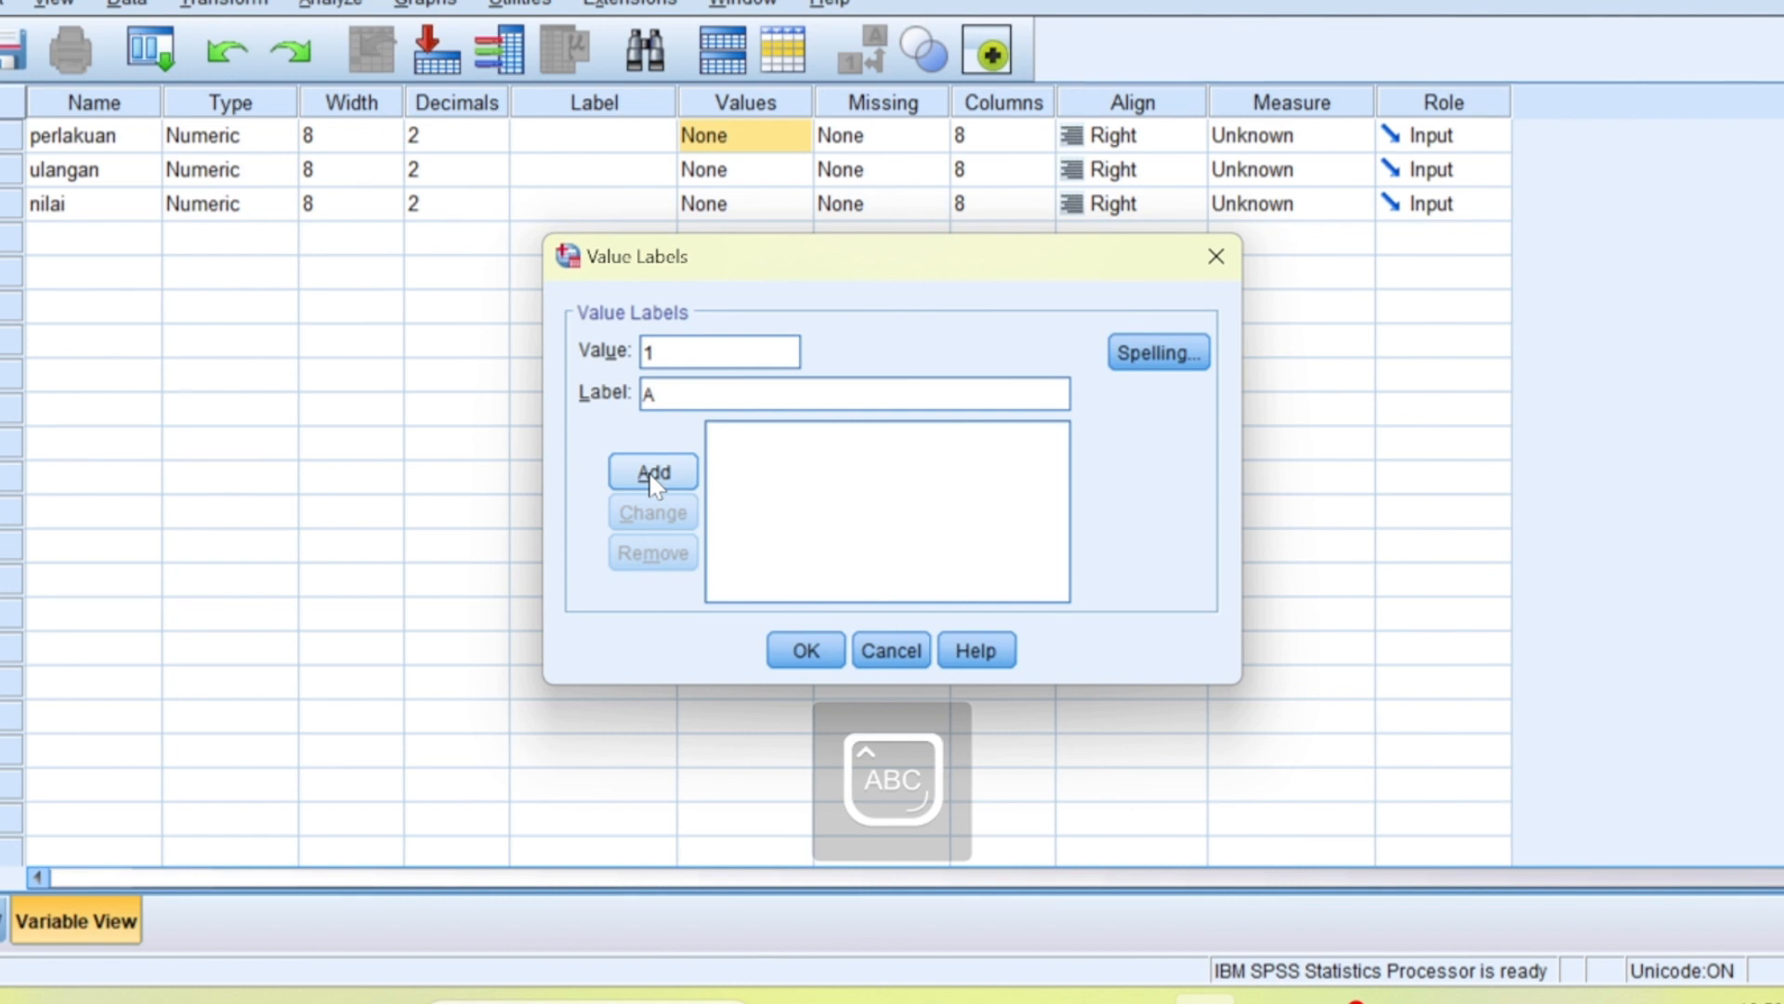
{"action": "left_click", "coordinate": [654, 476]}
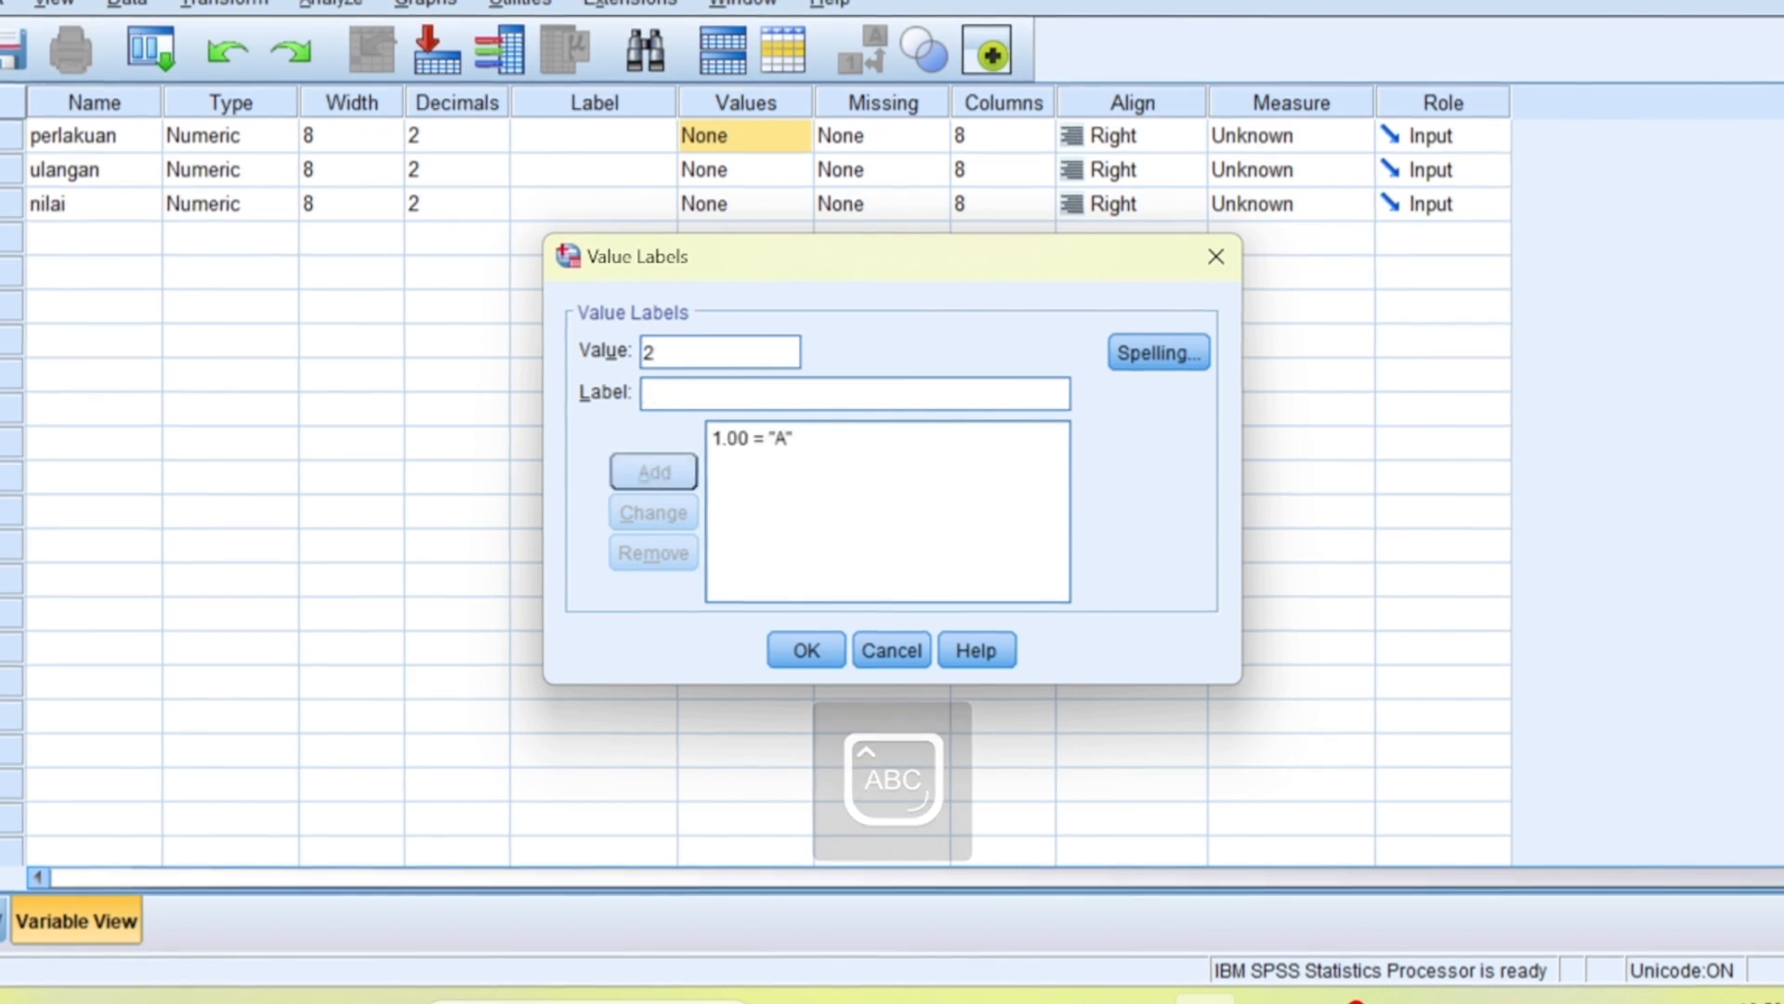
{"action": "key", "text": "Tab"}
{"action": "type", "text": "B"}
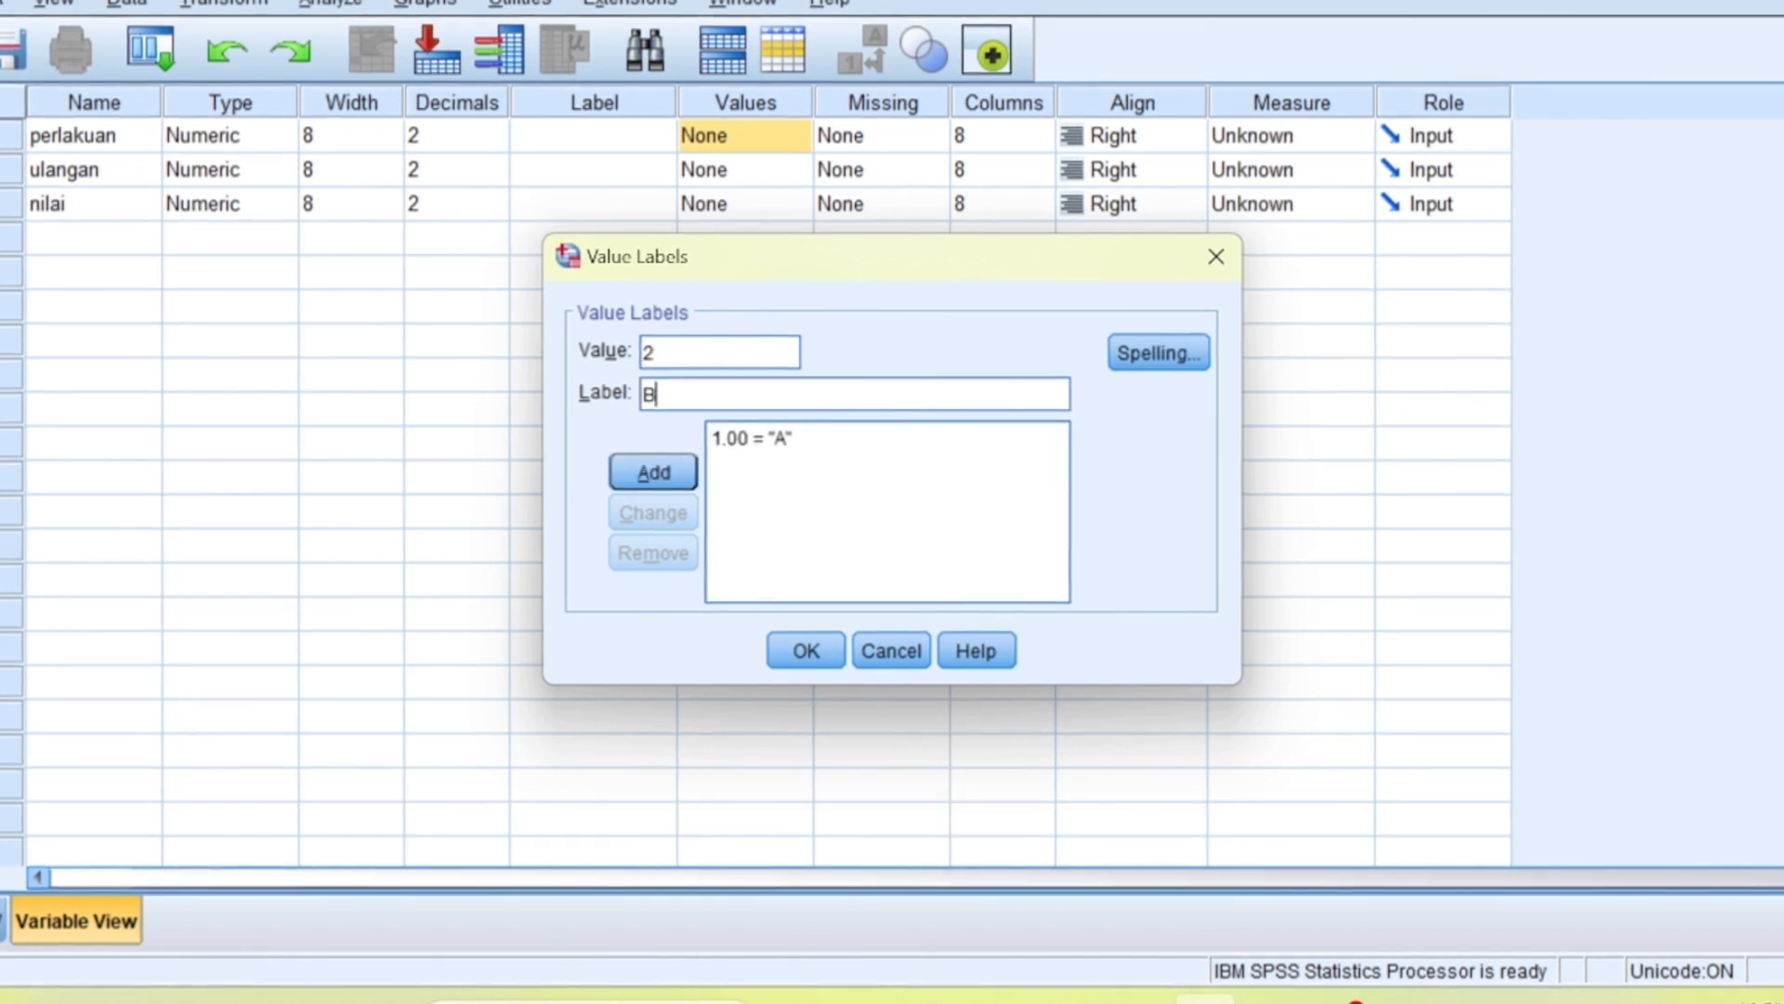
{"action": "left_click", "coordinate": [662, 474]}
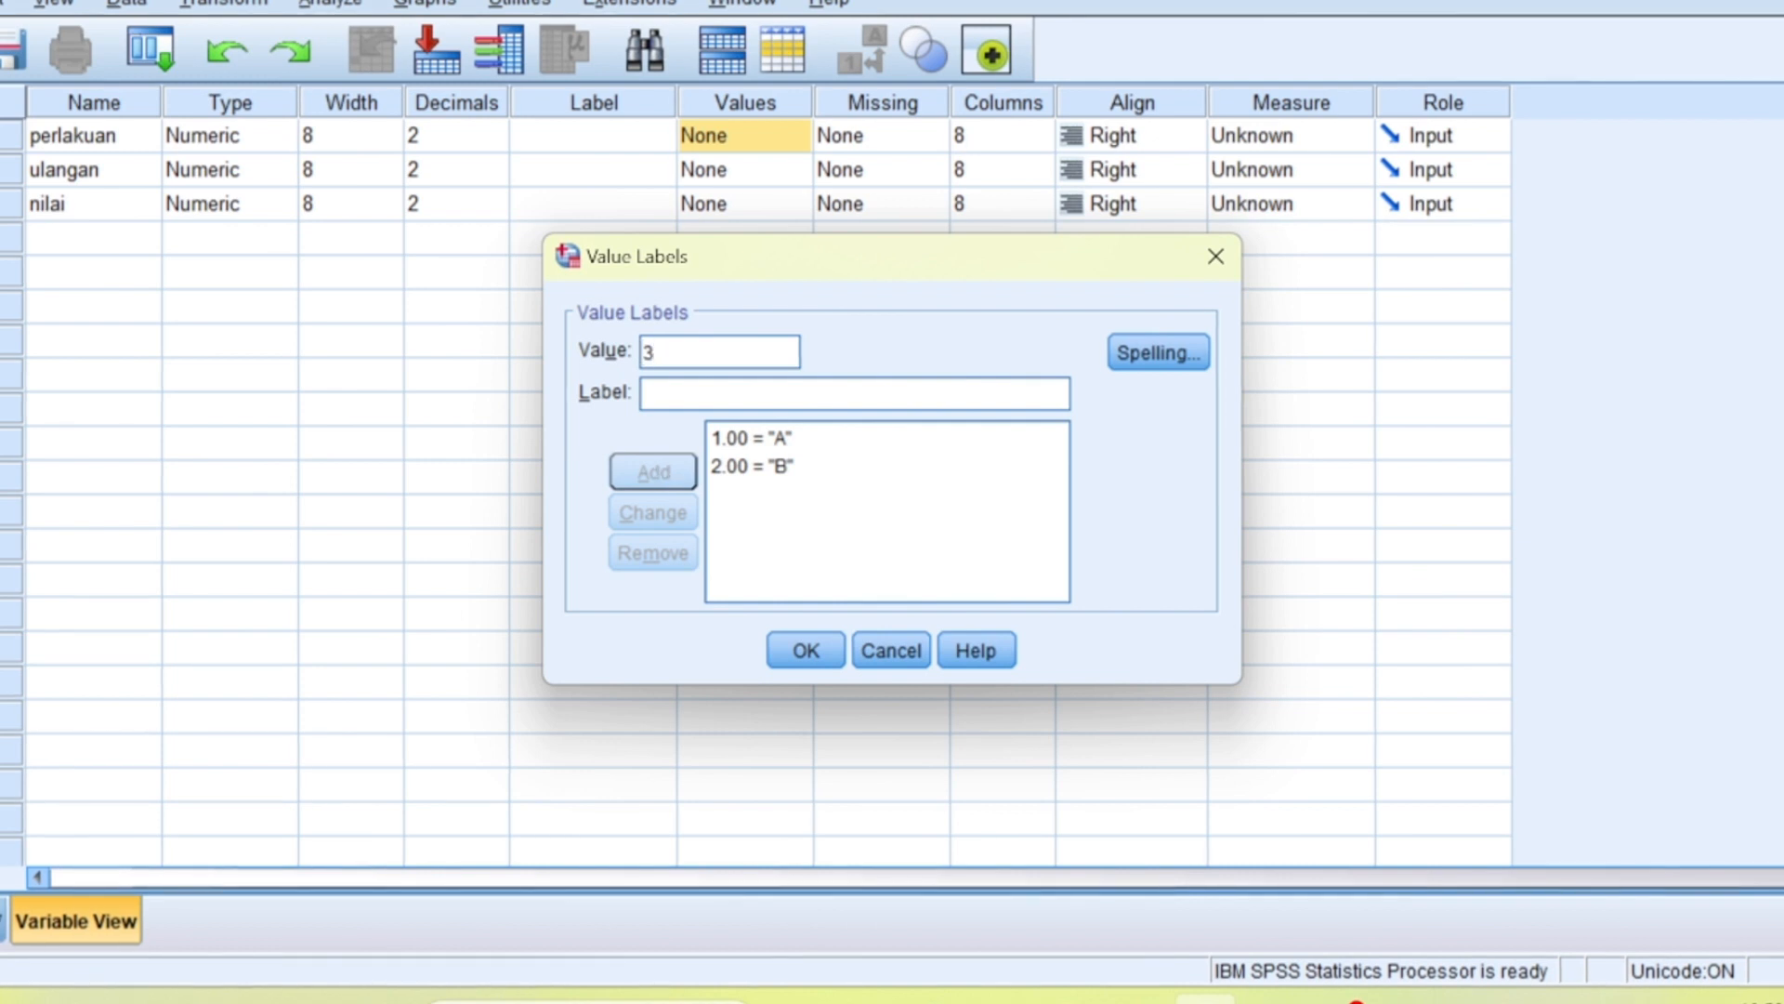
{"action": "key", "text": "Tab"}
{"action": "type", "text": "C"}
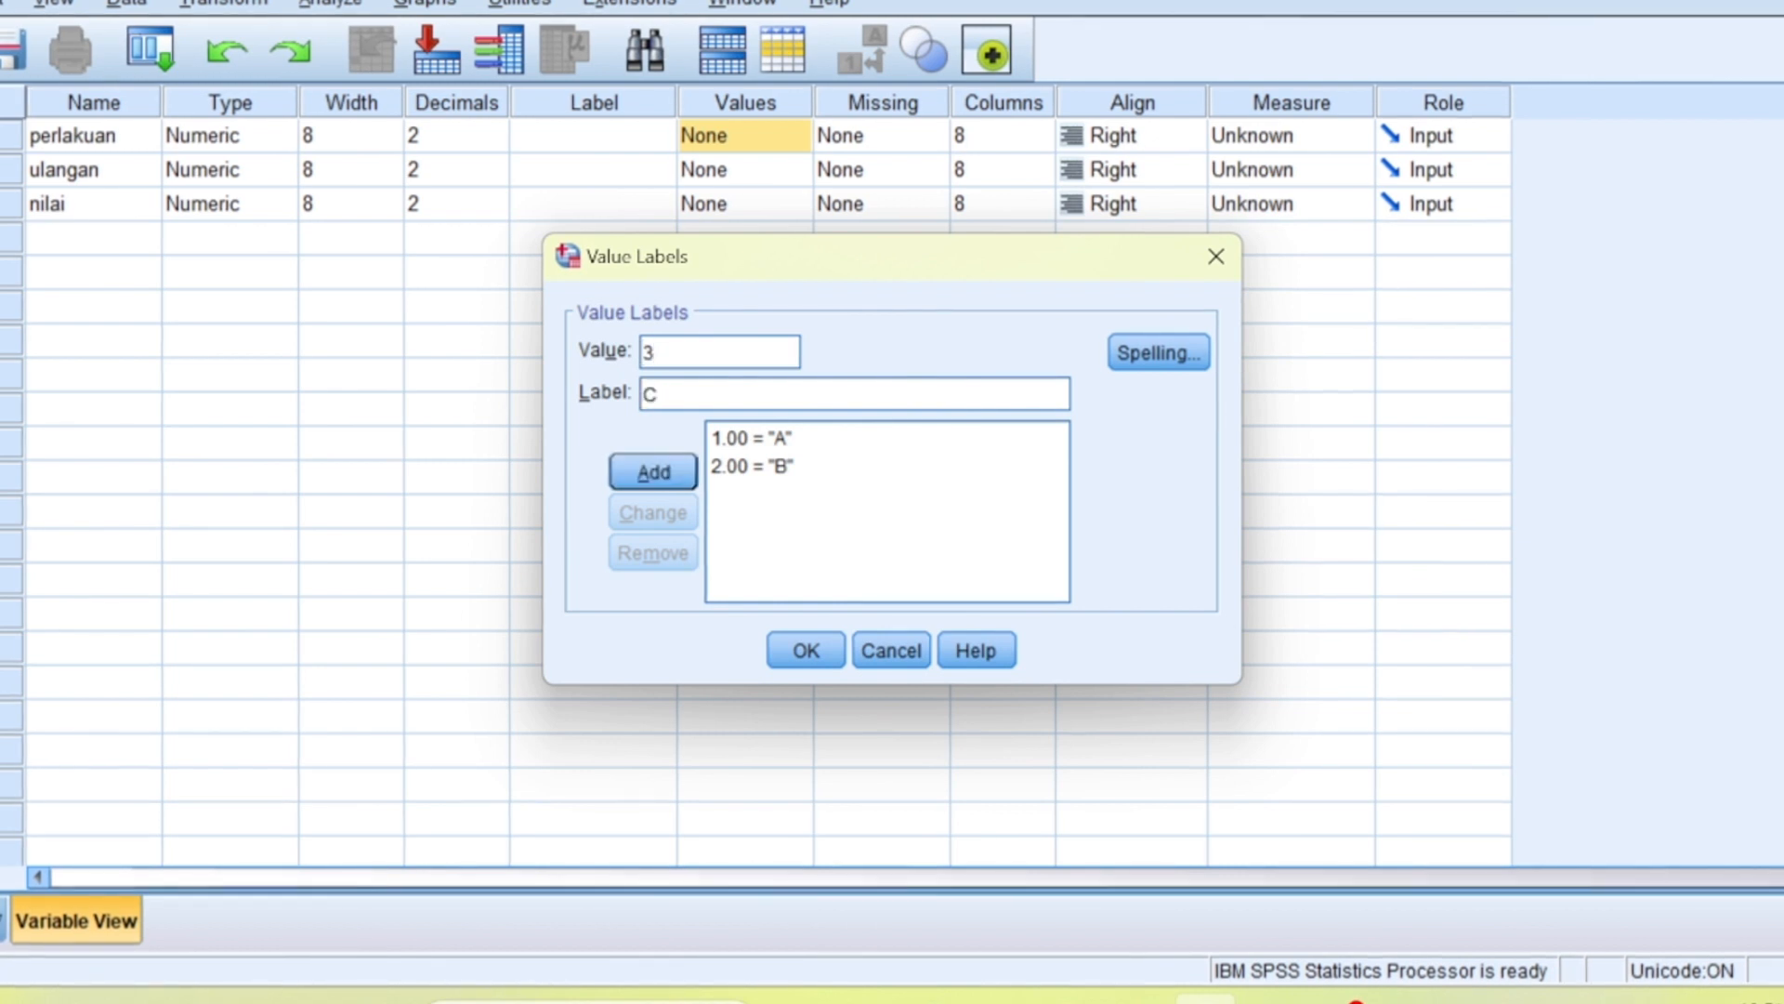
{"action": "left_click", "coordinate": [663, 474]}
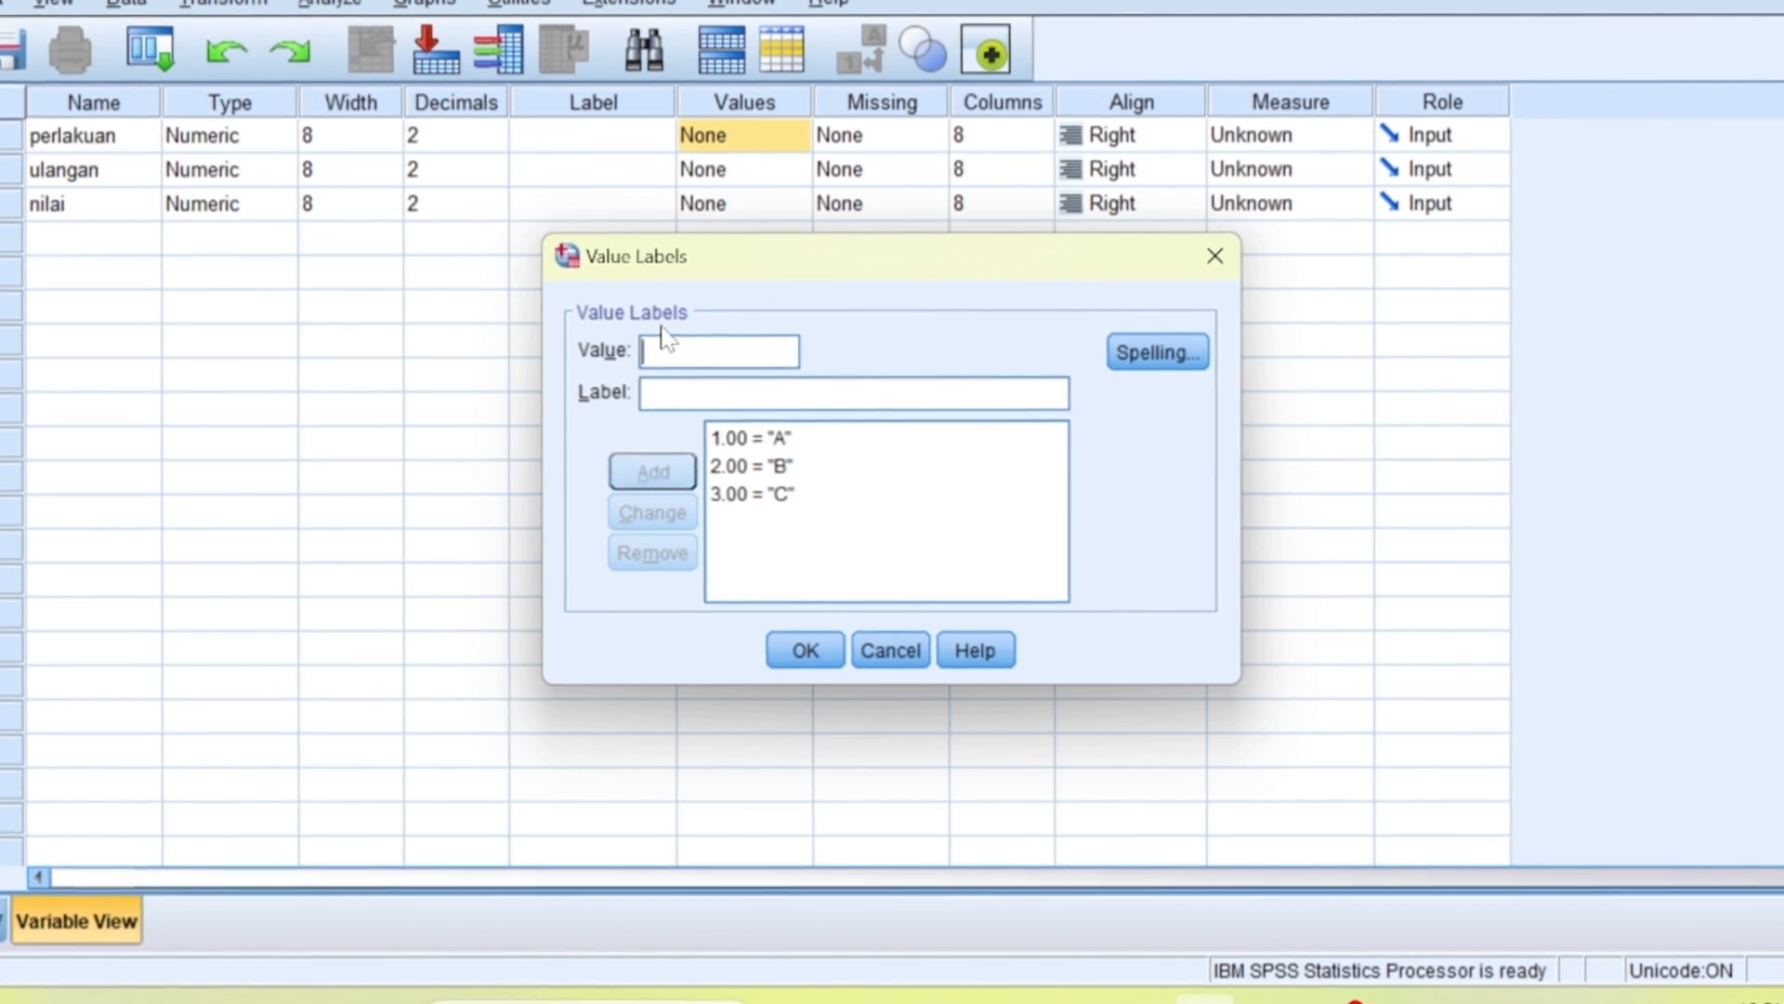
Step: Add the value labels 4 = D and 5 = E for perlakuan
{"action": "type", "text": "4"}
{"action": "key", "text": "Tab"}
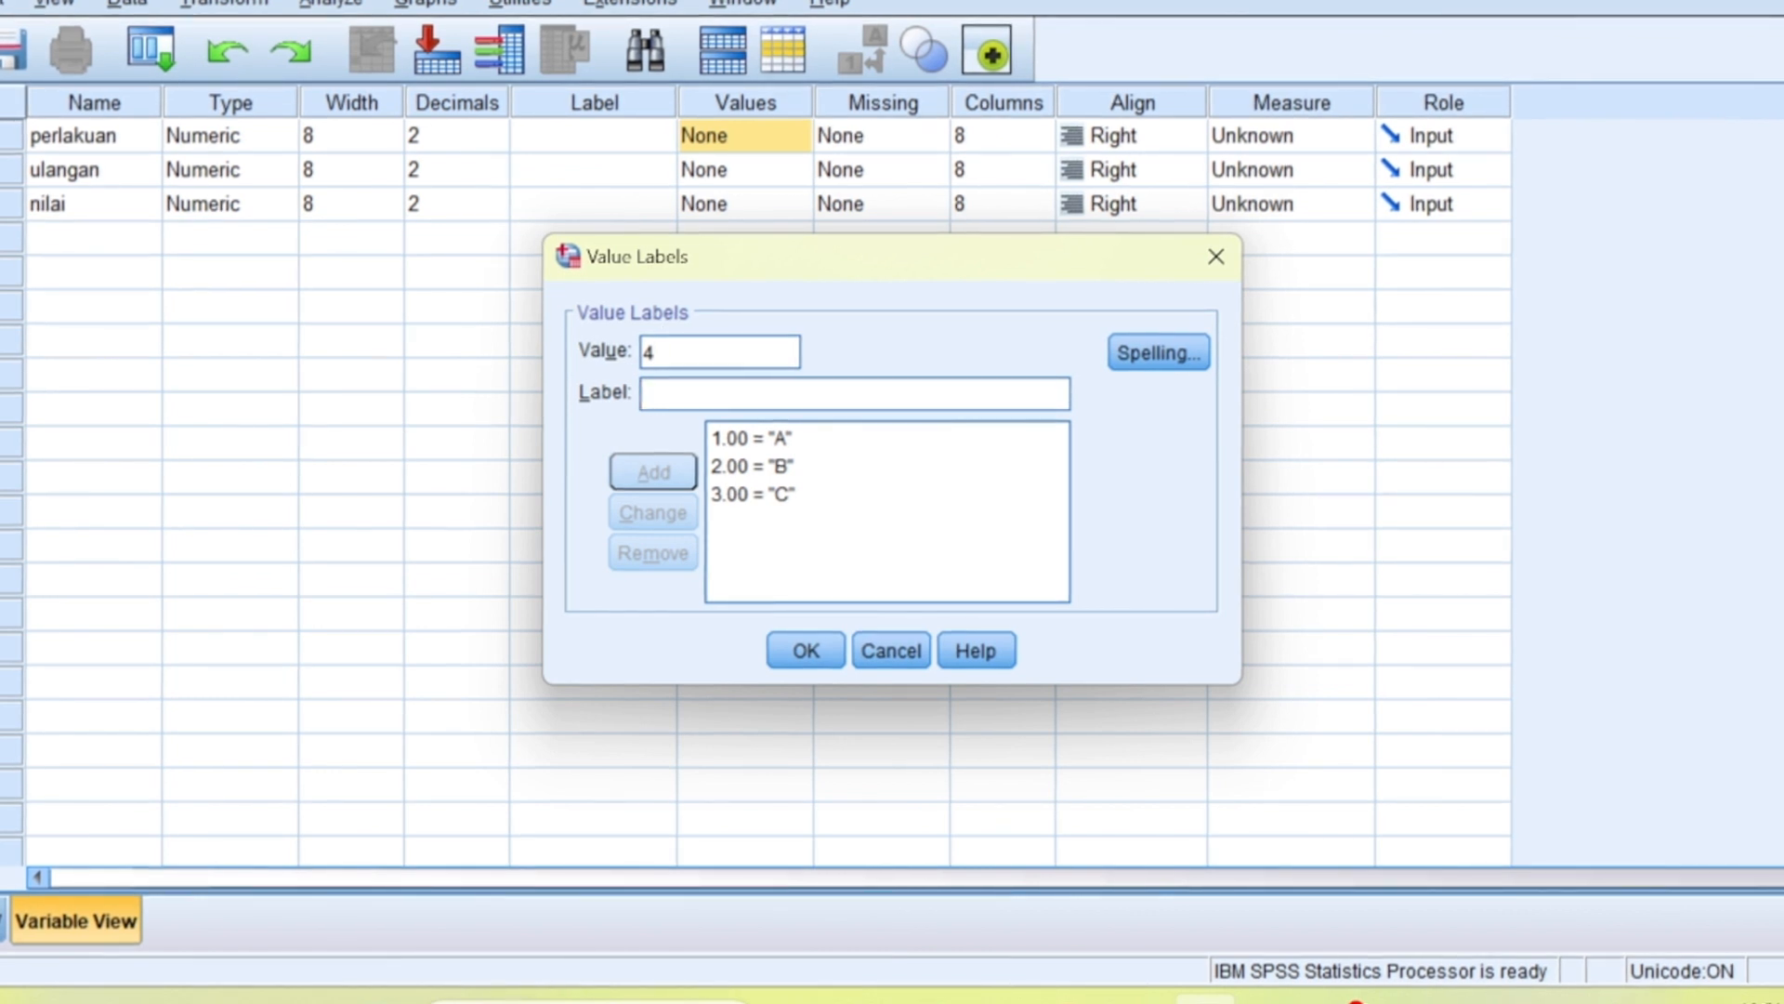
{"action": "type", "text": "E"}
{"action": "key", "text": "BackSpace"}
{"action": "type", "text": "D"}
{"action": "left_click", "coordinate": [662, 472]}
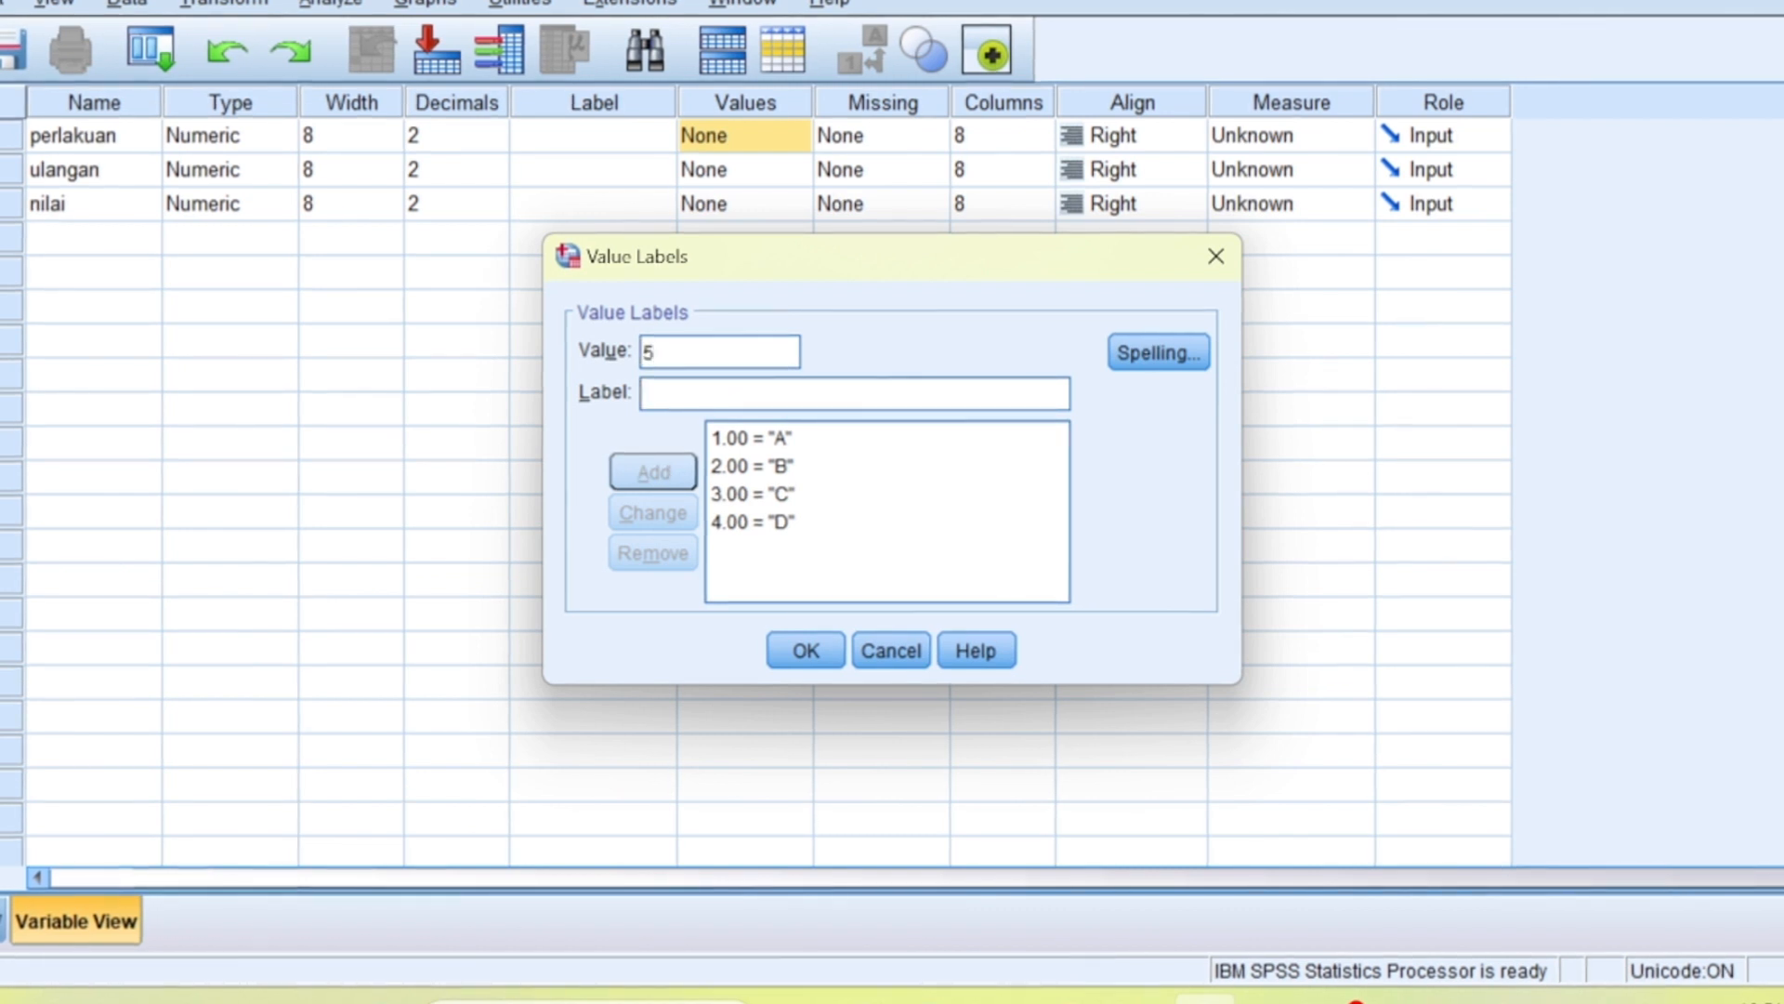
{"action": "type", "text": "E"}
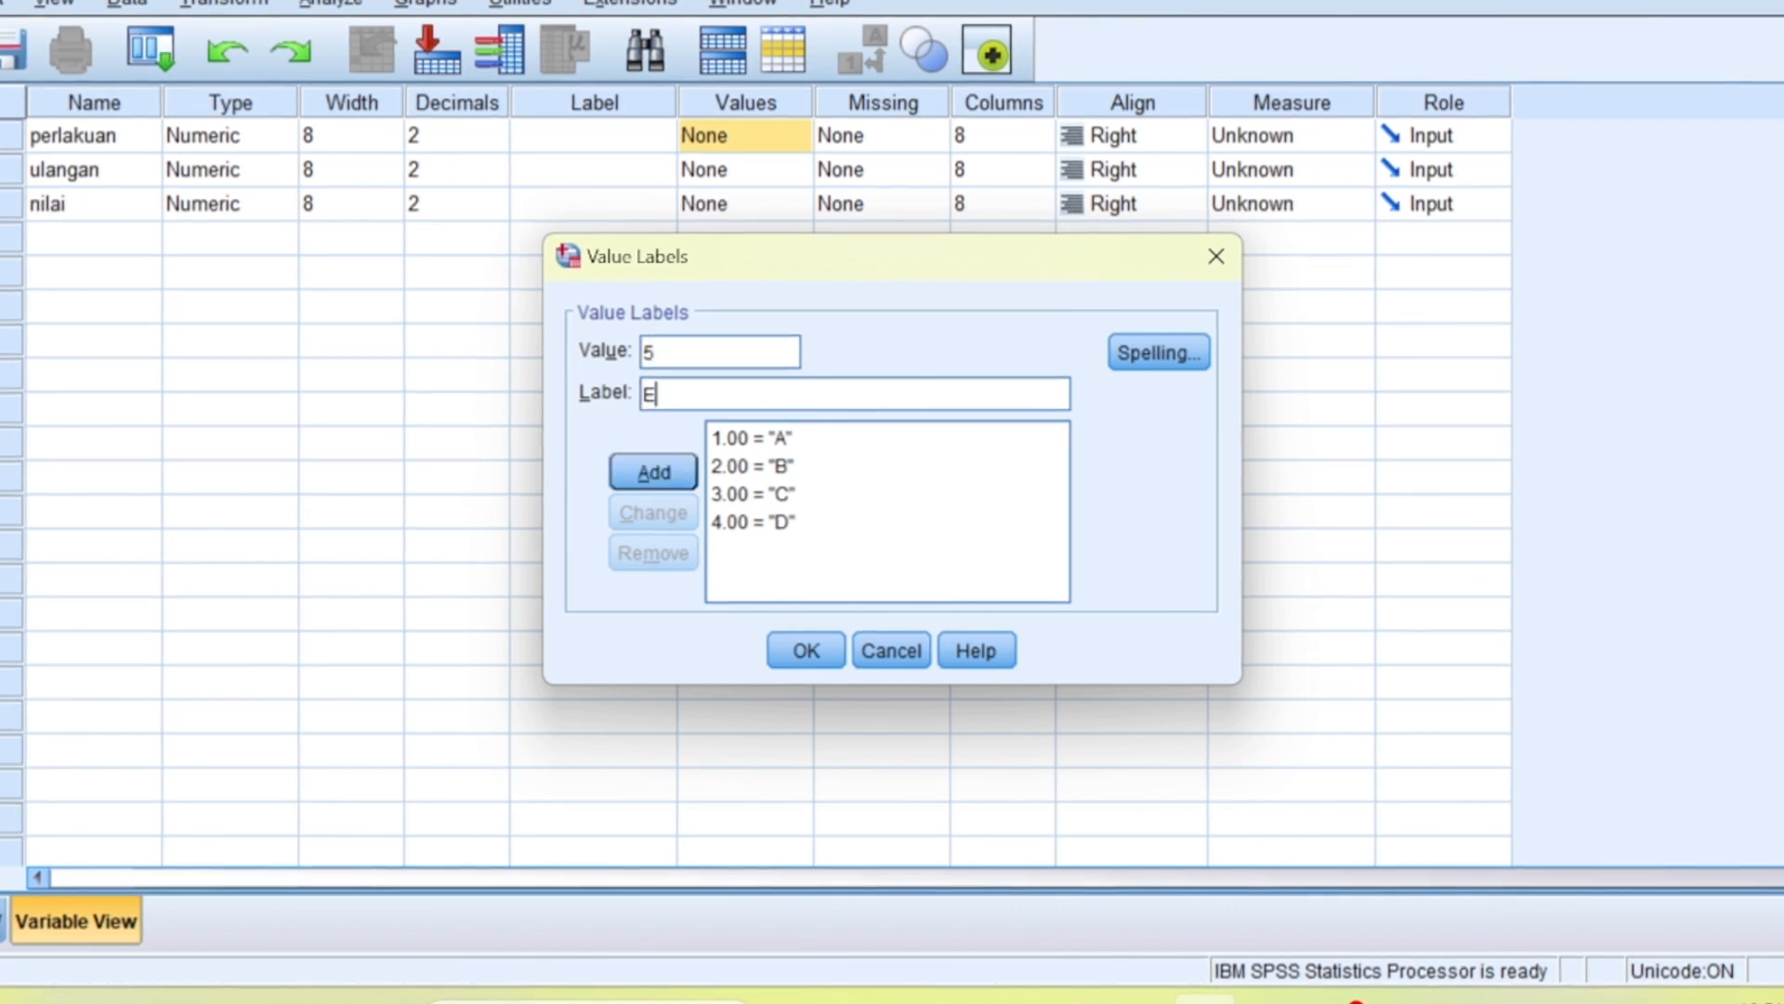
{"action": "left_click", "coordinate": [657, 473]}
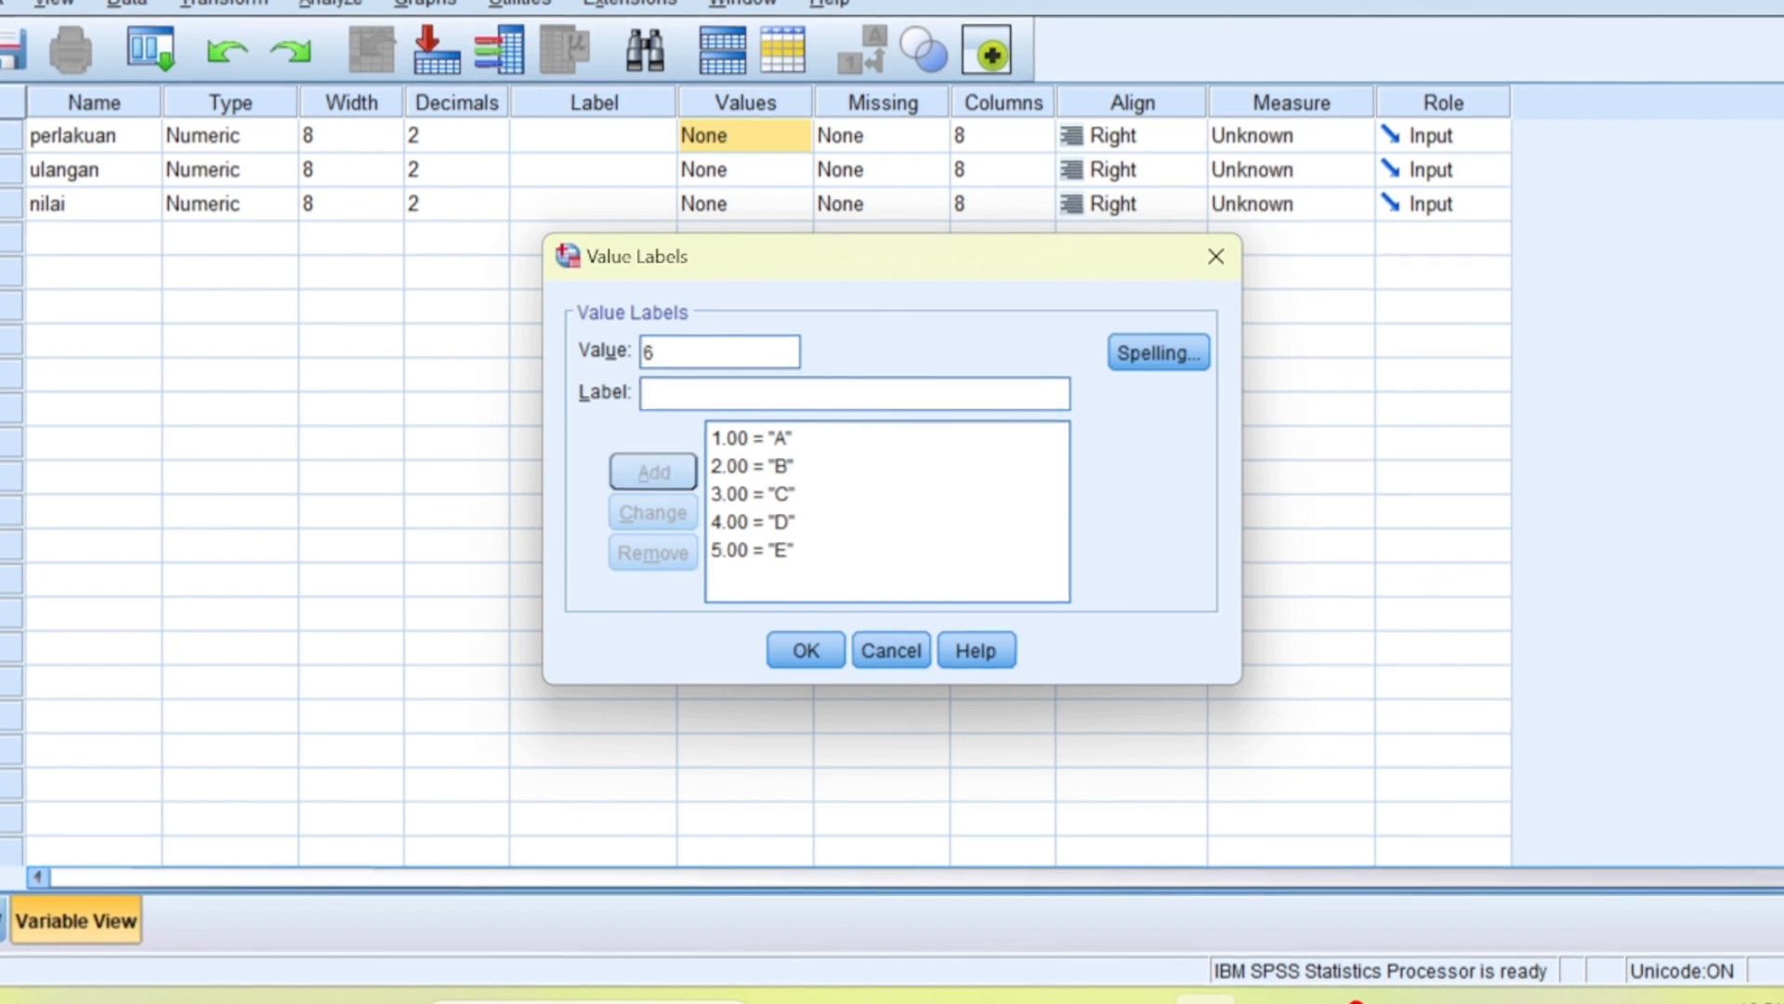
Step: Add the value labels 6 = F, 7 = G and 8 = H for perlakuan and apply the label set
{"action": "type", "text": "F"}
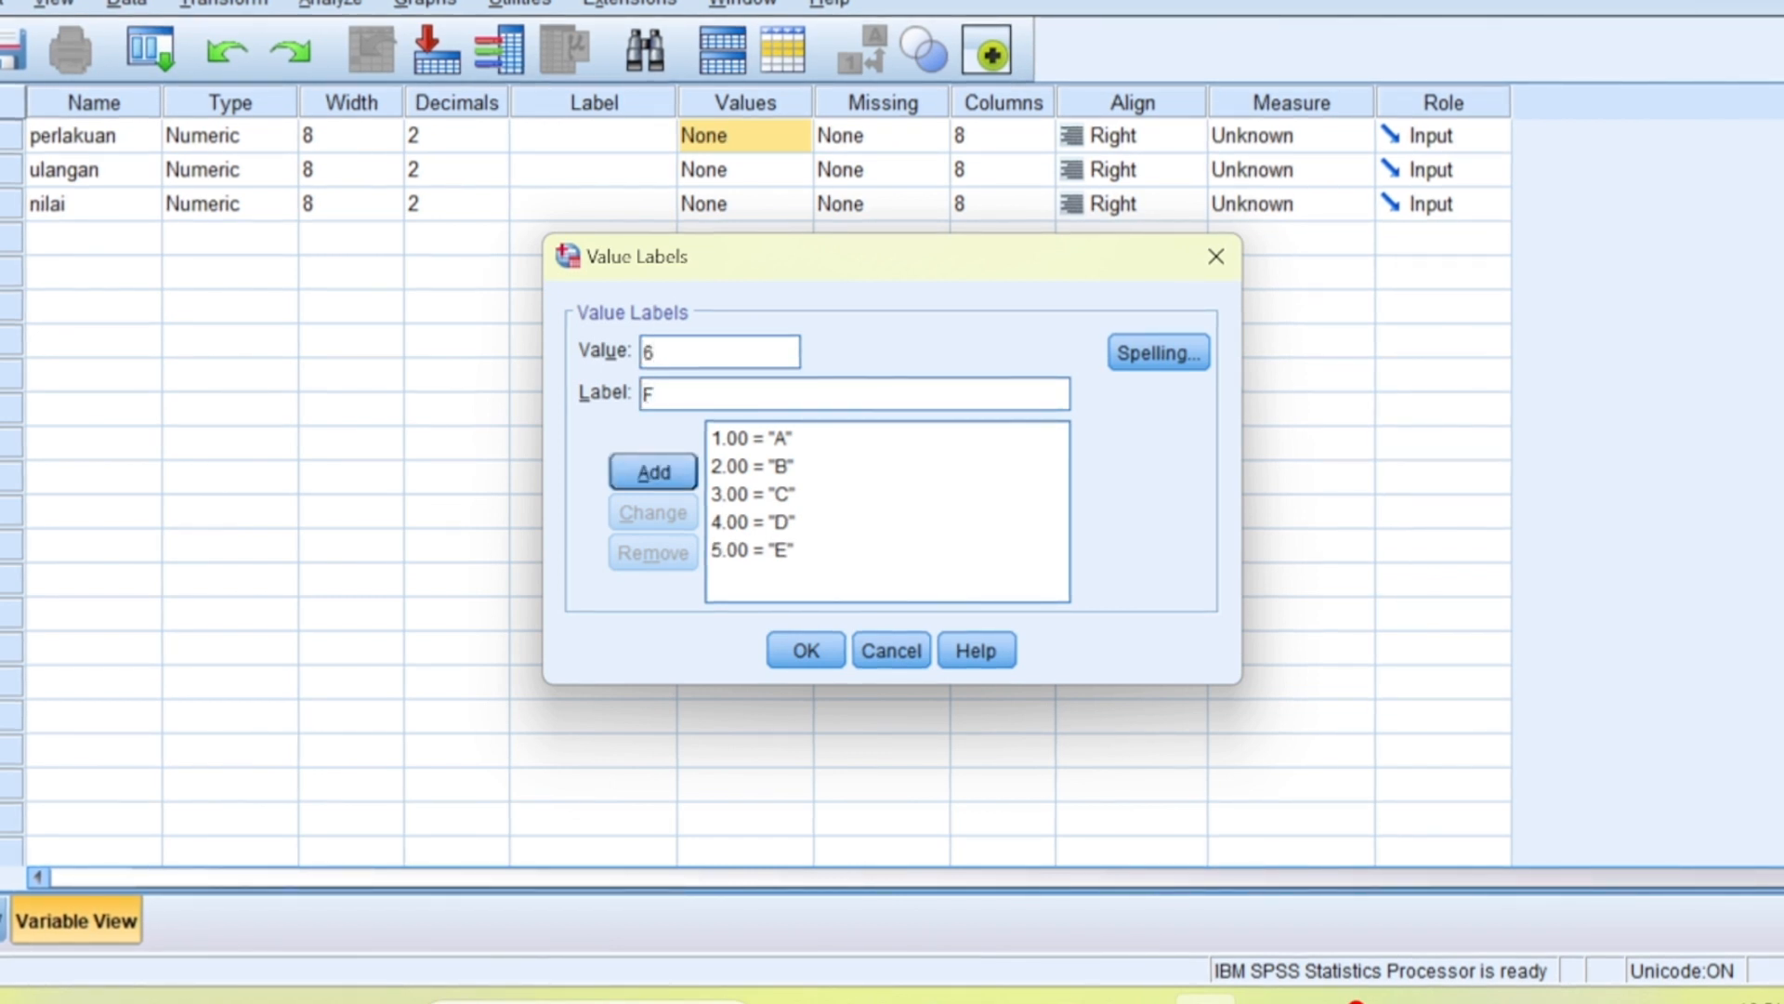
{"action": "left_click", "coordinate": [655, 474]}
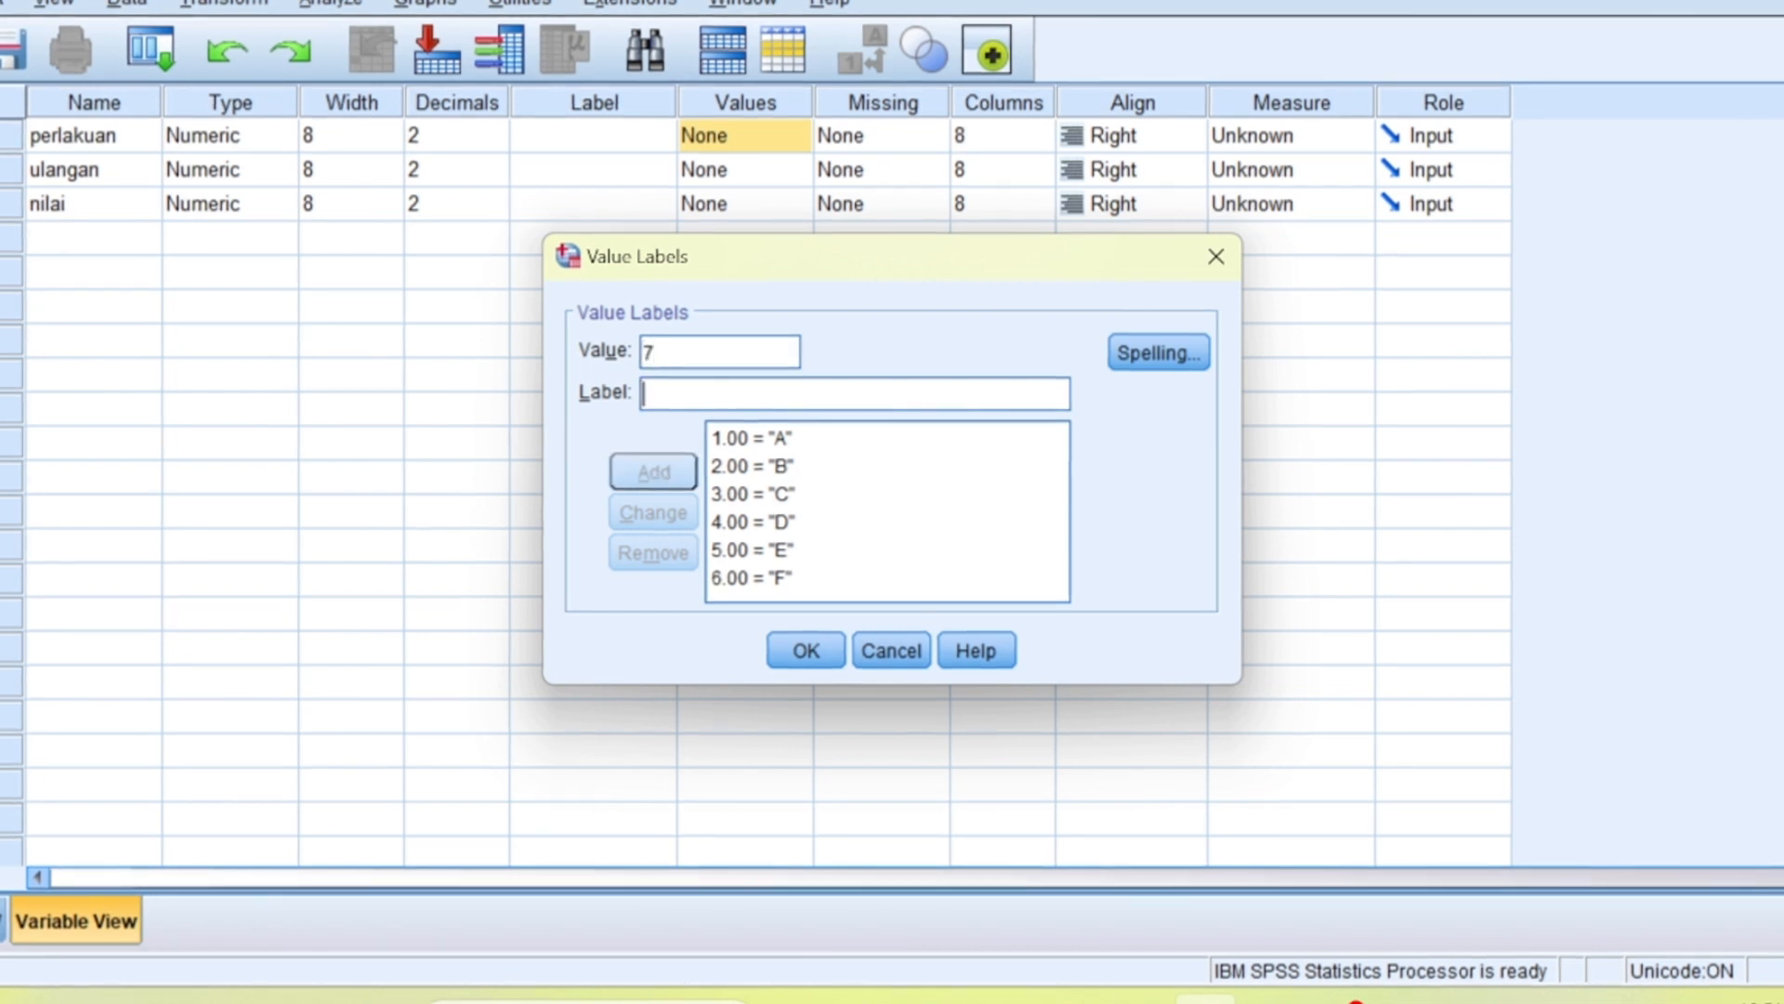
{"action": "type", "text": "G"}
{"action": "left_click", "coordinate": [655, 474]}
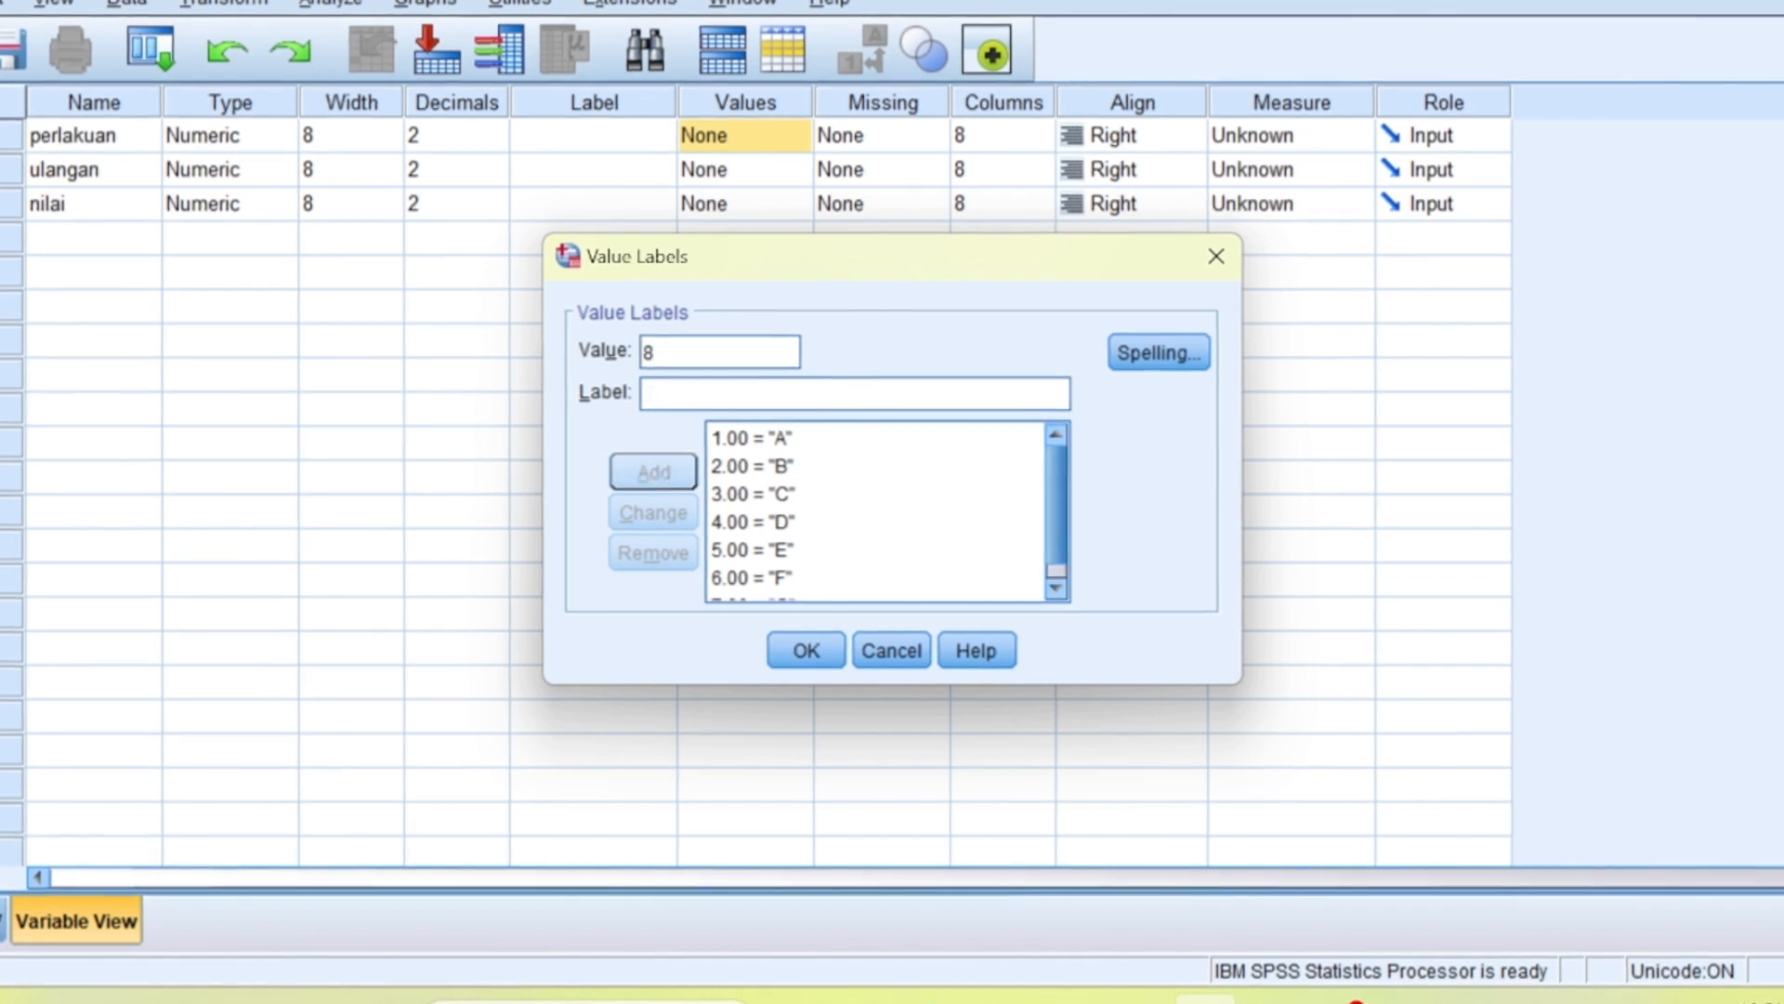
{"action": "type", "text": "H"}
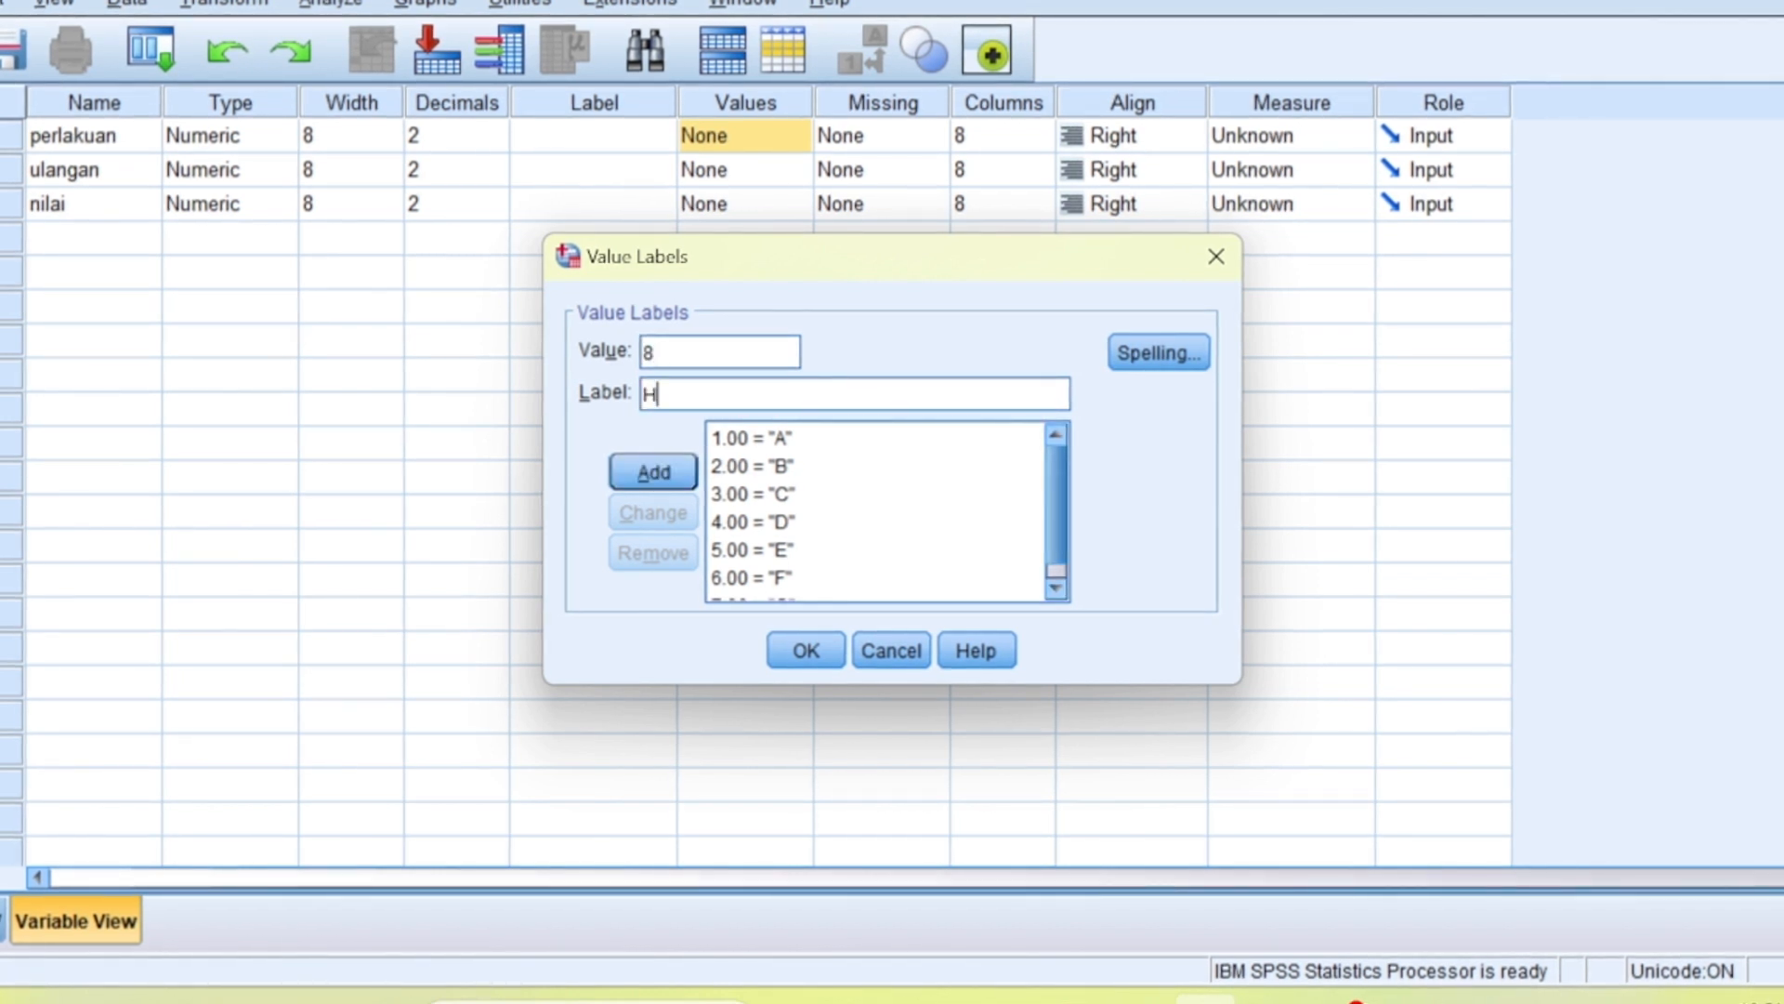
{"action": "left_click", "coordinate": [662, 472]}
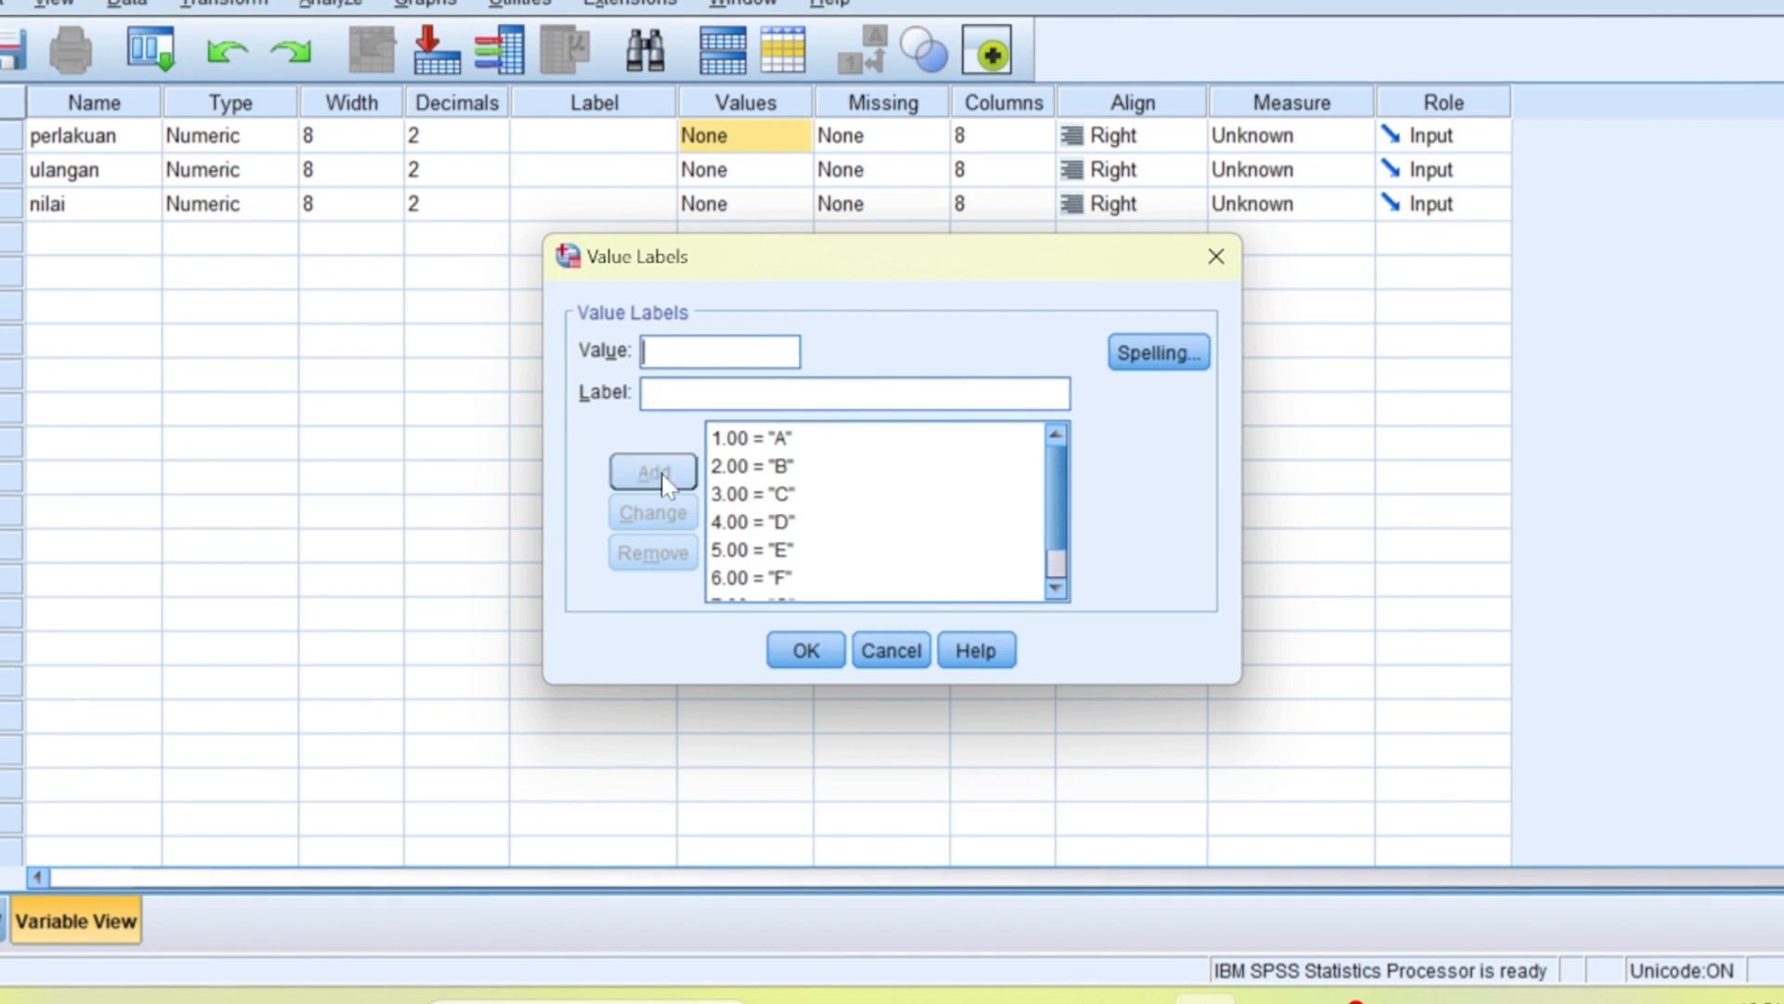
{"action": "left_click", "coordinate": [806, 648]}
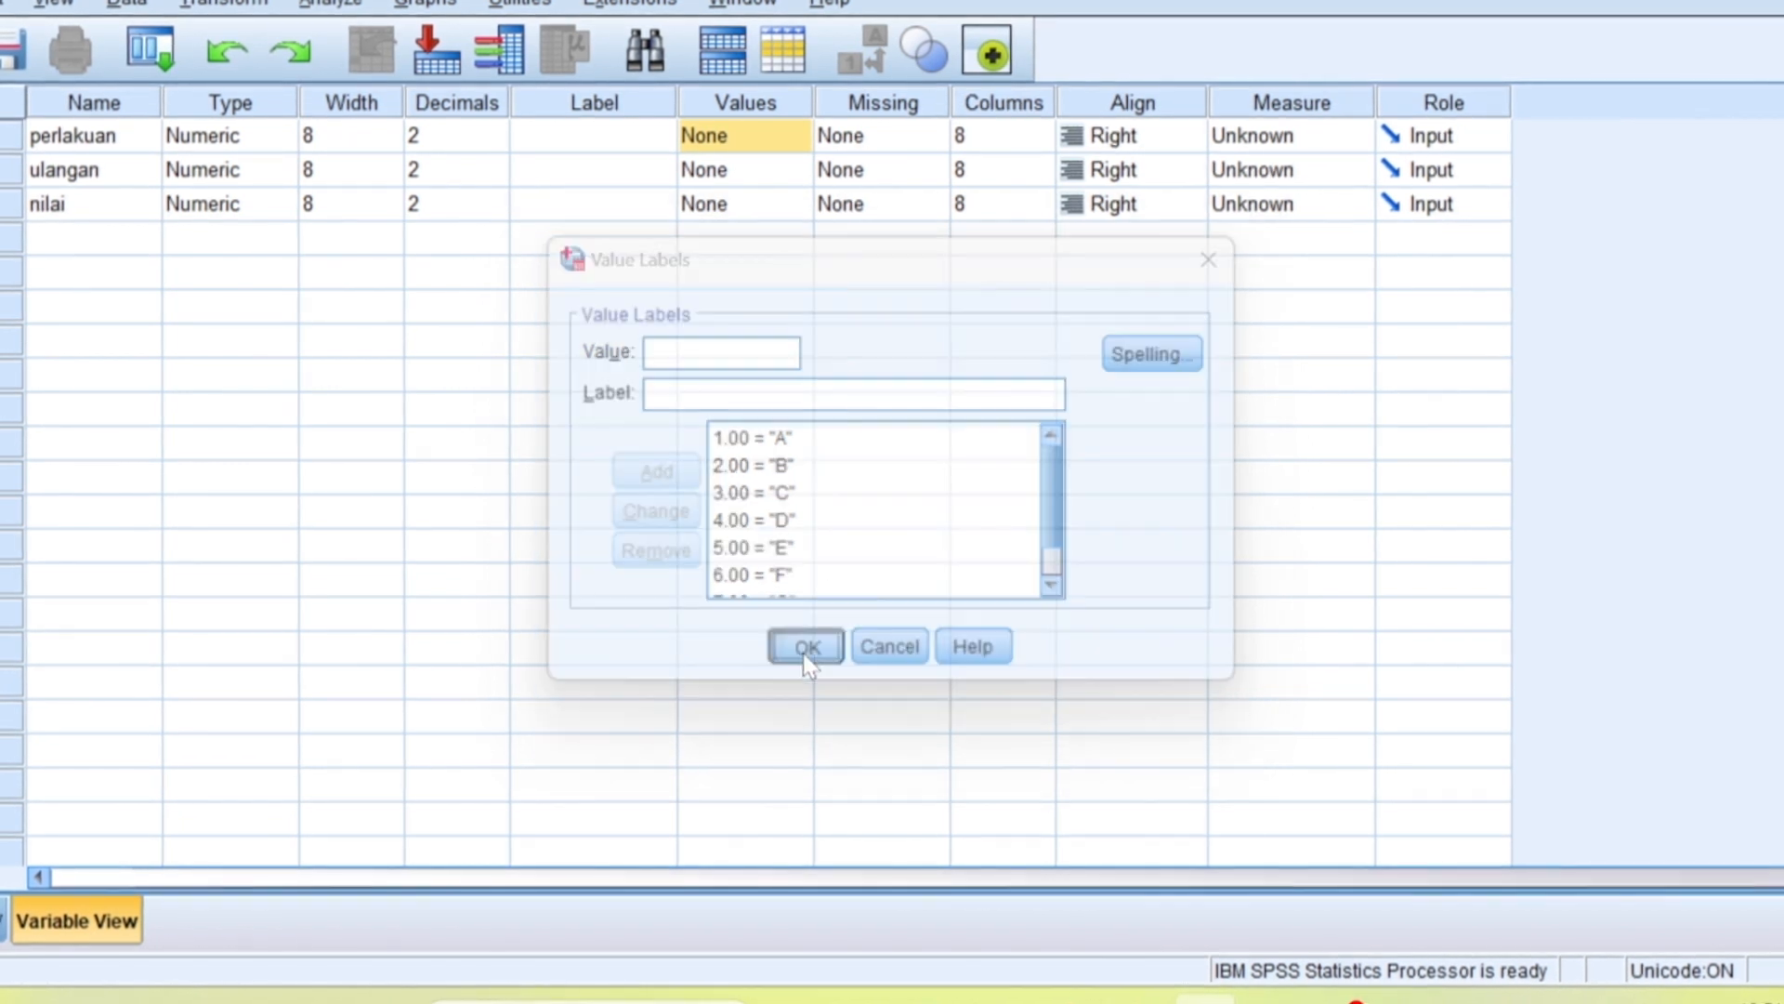
Step: Set the measurement level to Nominal for perlakuan and to Scale for ulangan and nilai
{"action": "left_click", "coordinate": [1318, 127]}
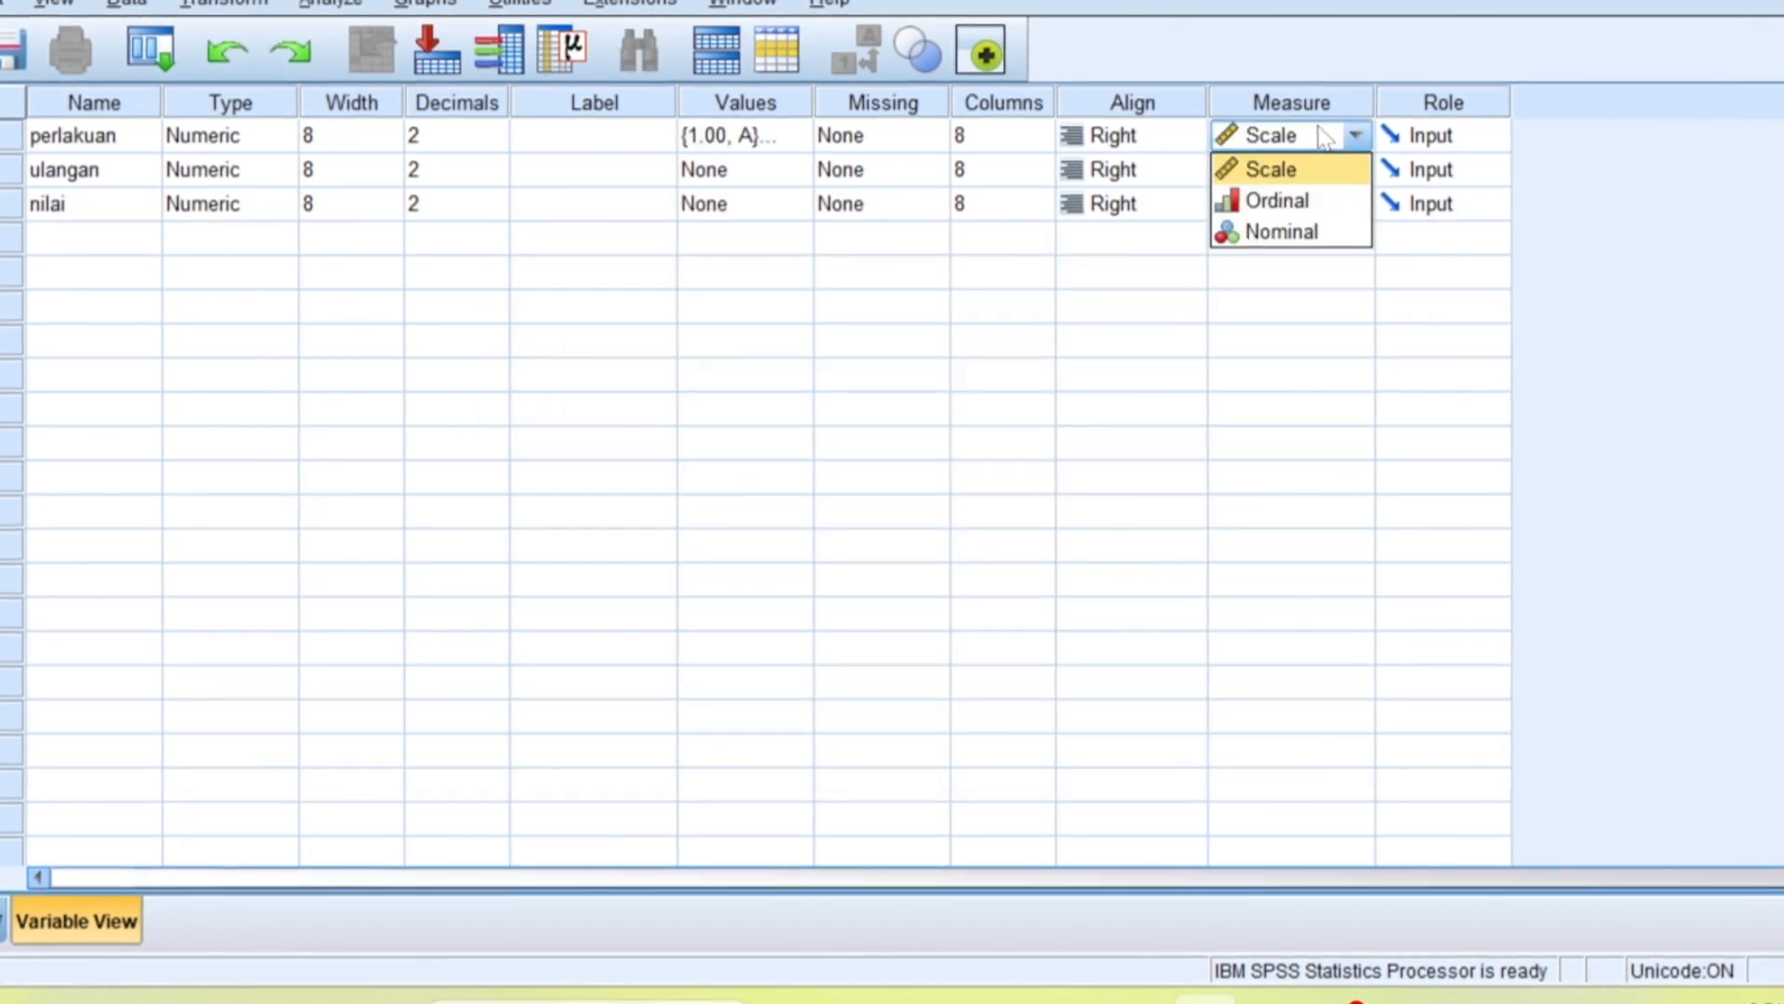
{"action": "left_click", "coordinate": [1319, 232]}
{"action": "left_click", "coordinate": [1332, 176]}
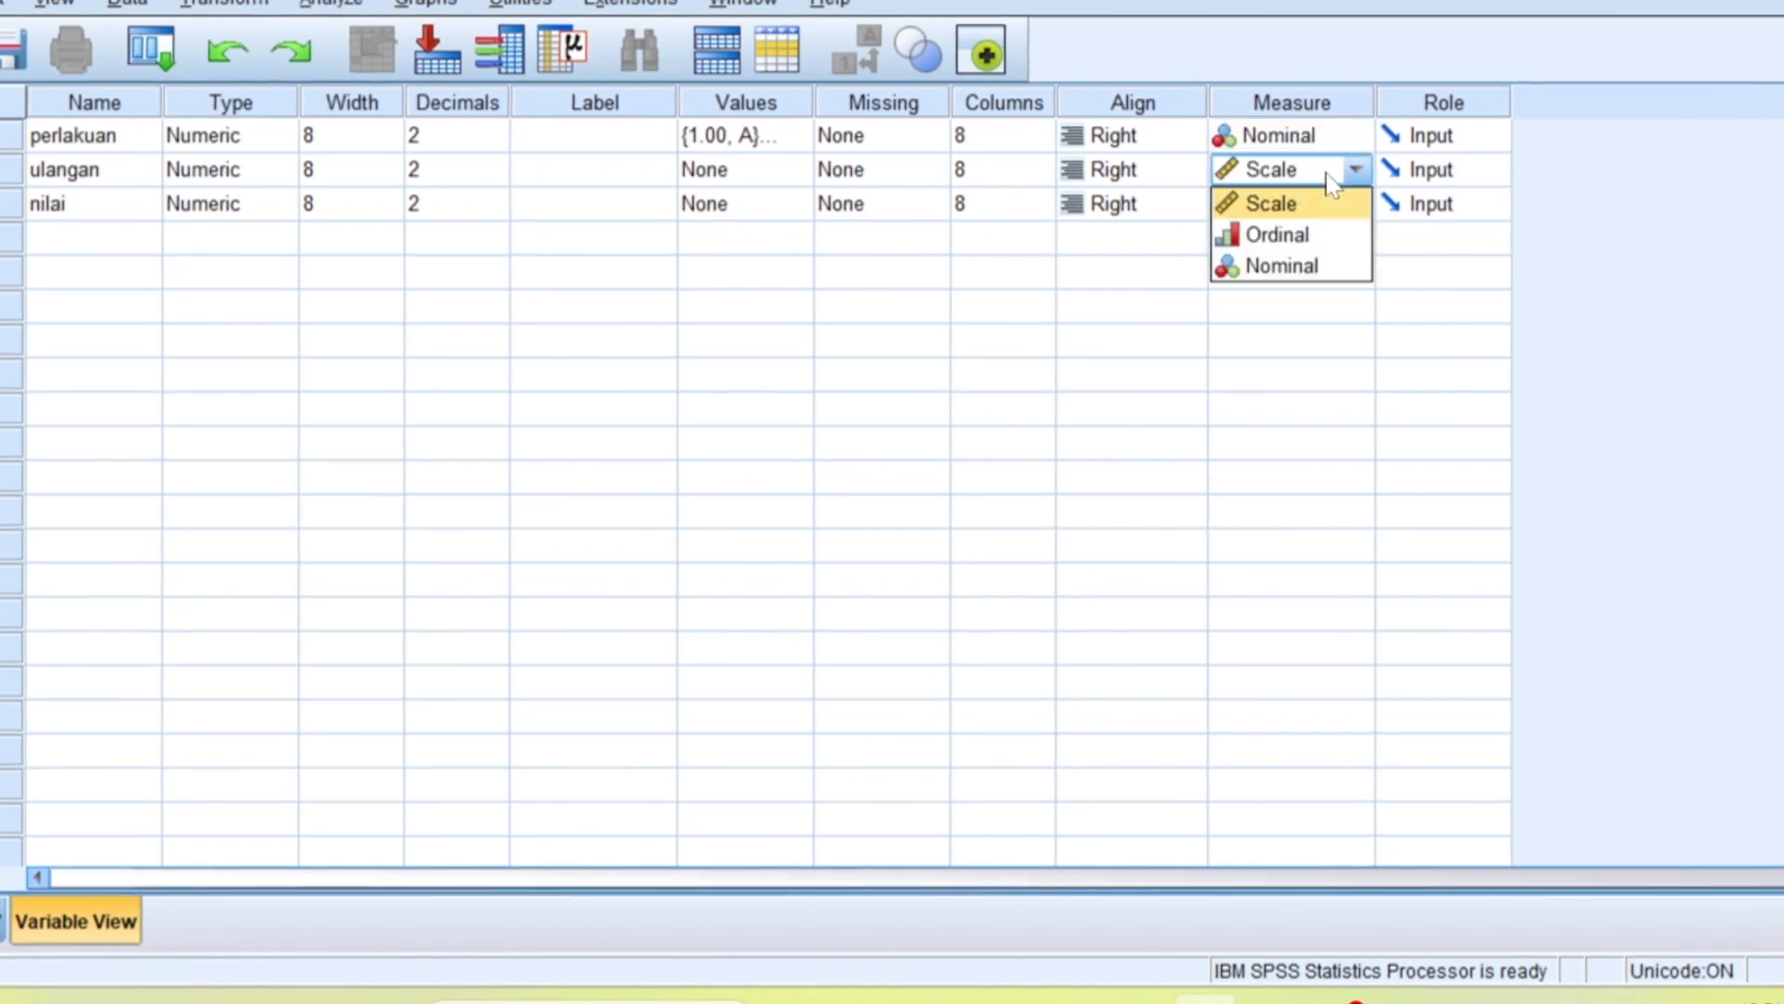
{"action": "left_click", "coordinate": [1329, 212]}
{"action": "left_click", "coordinate": [1332, 207]}
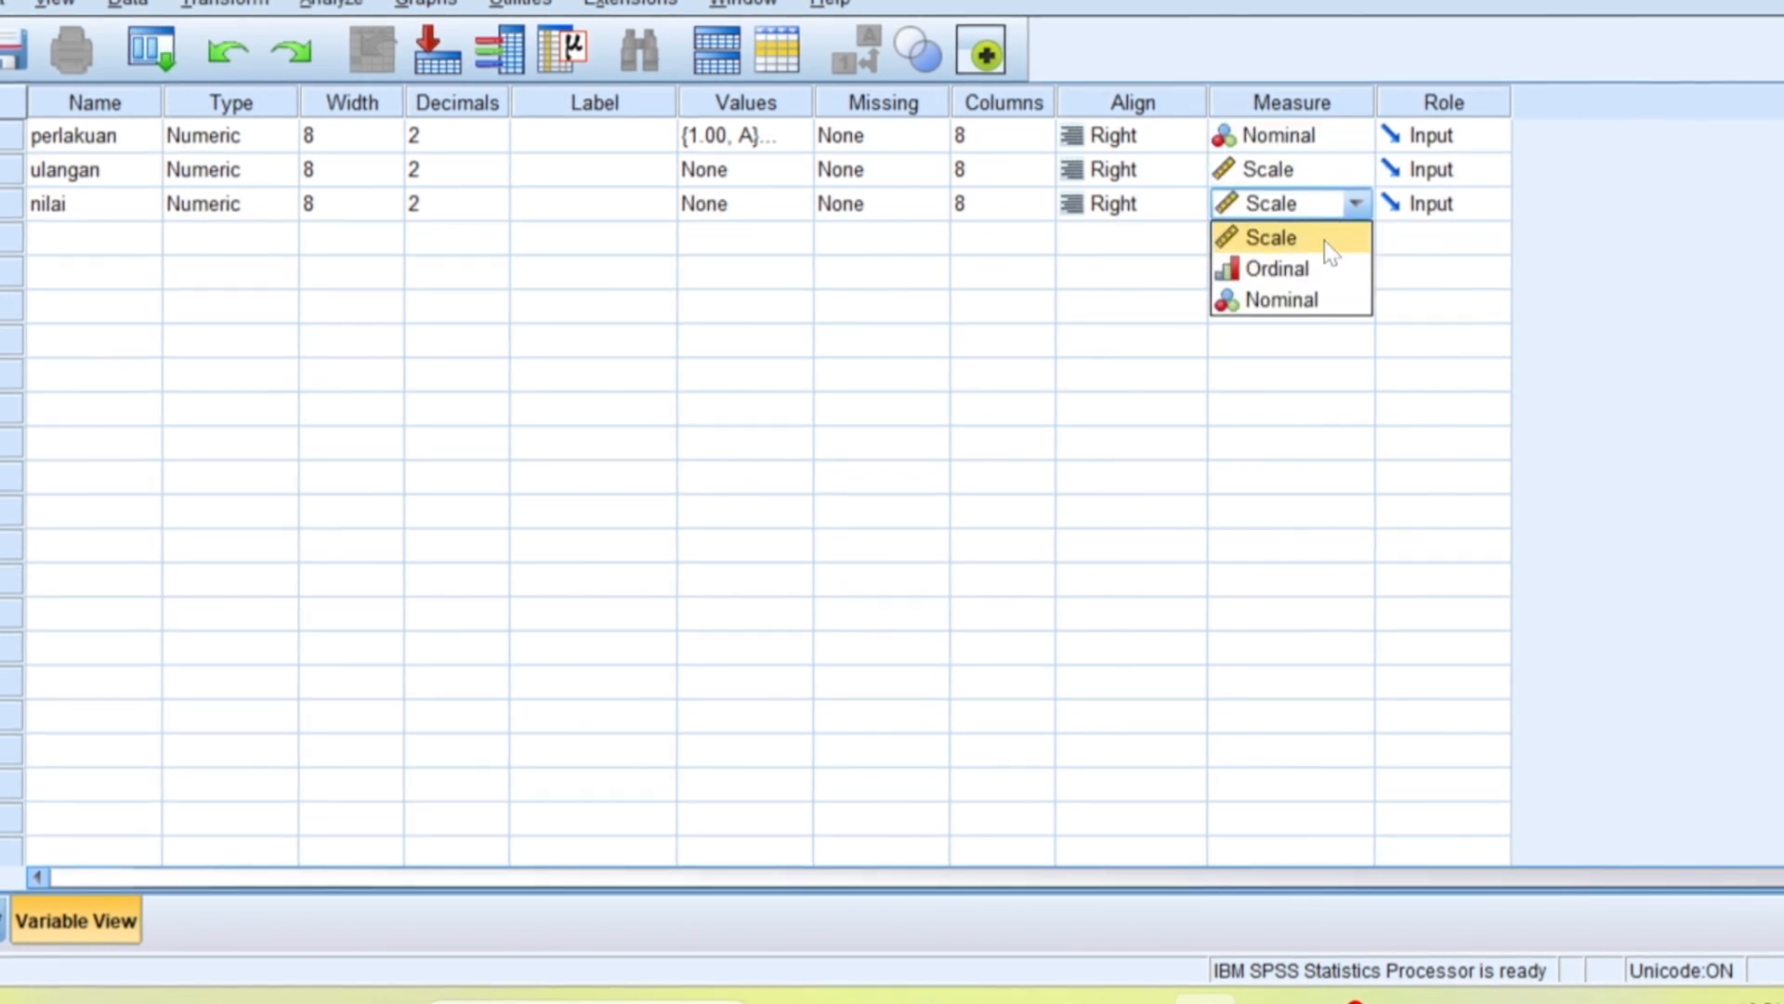
{"action": "left_click", "coordinate": [1329, 243]}
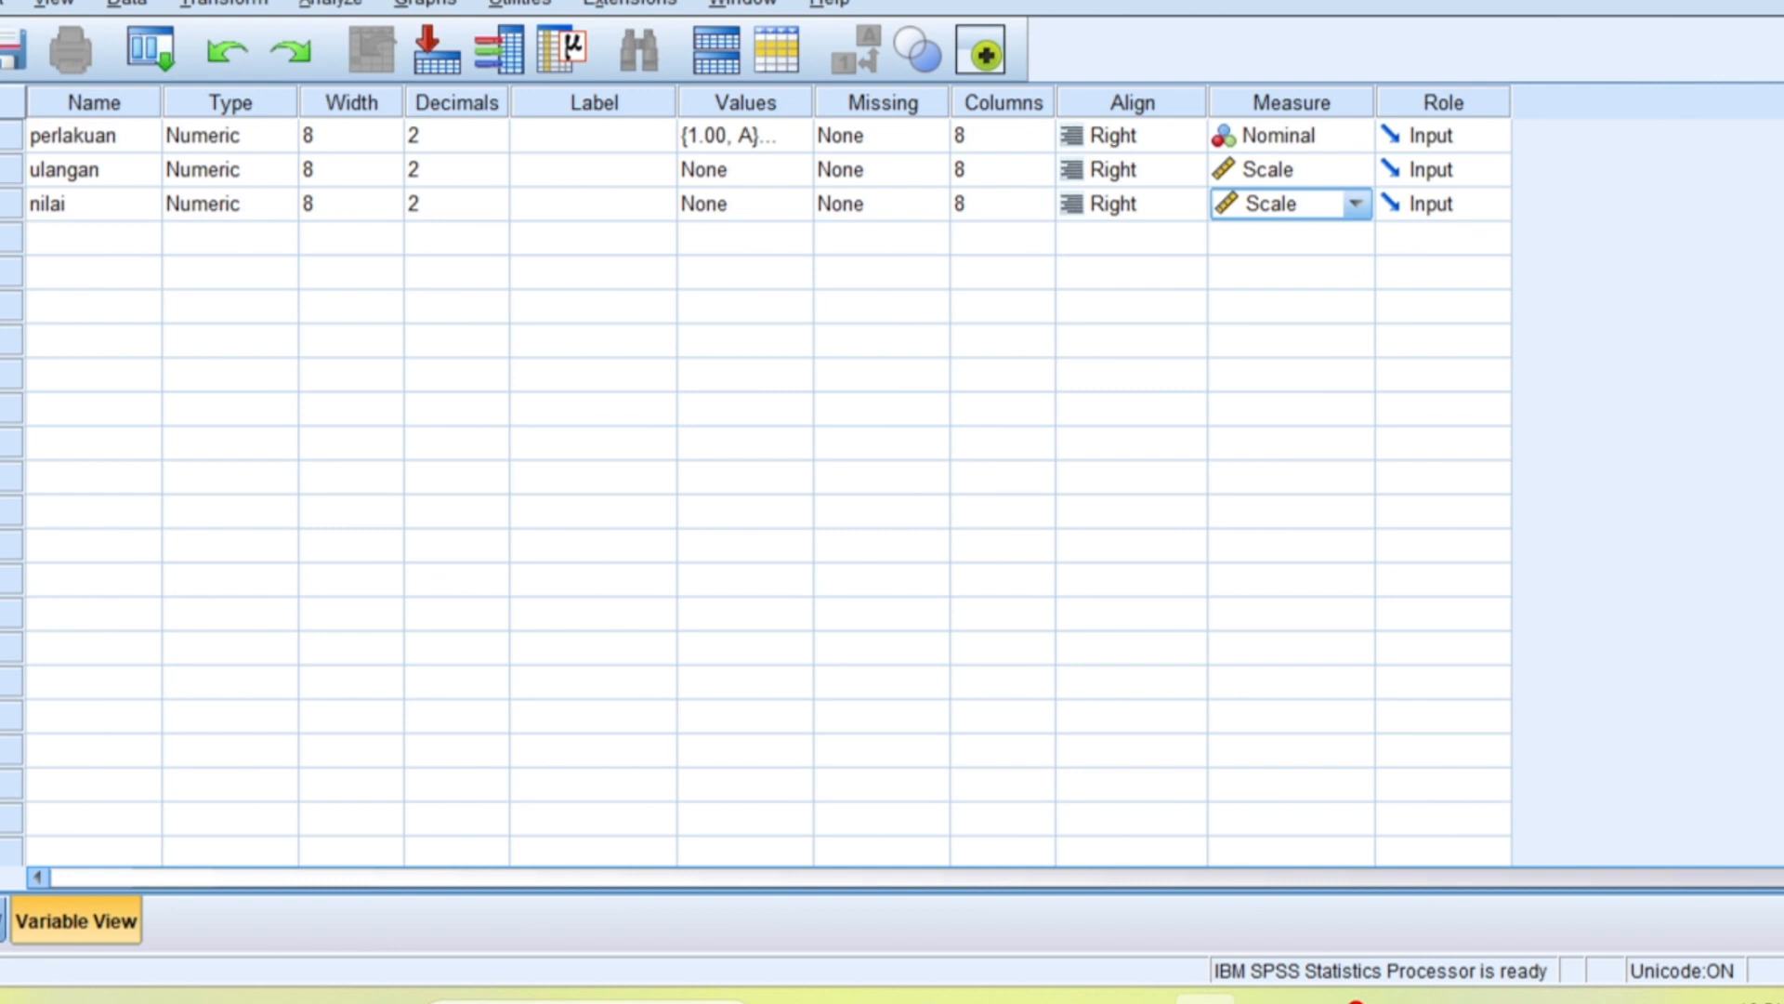
Step: Copy all rows below the perlakuan, ulangan and nilai headers in Excel's Sheet3 into the SPSS data grid, starting at the first perlakuan cell
{"action": "left_click", "coordinate": [3, 920]}
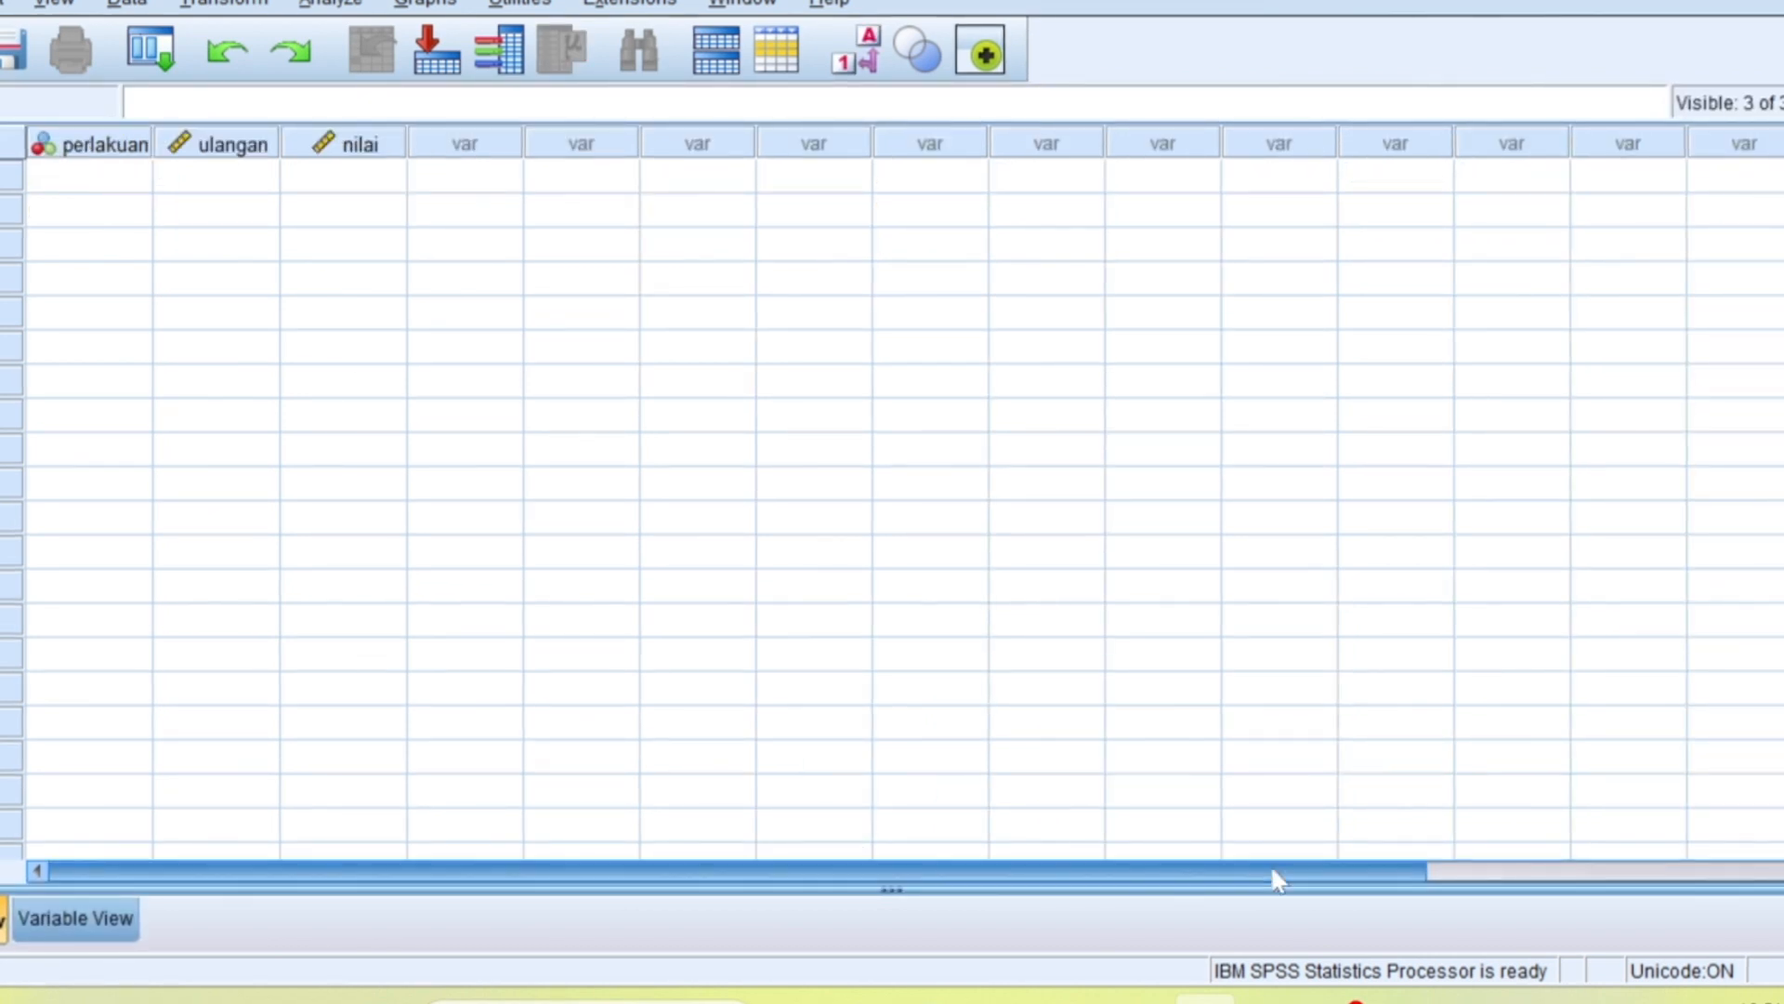
{"action": "left_click", "coordinate": [1205, 1000]}
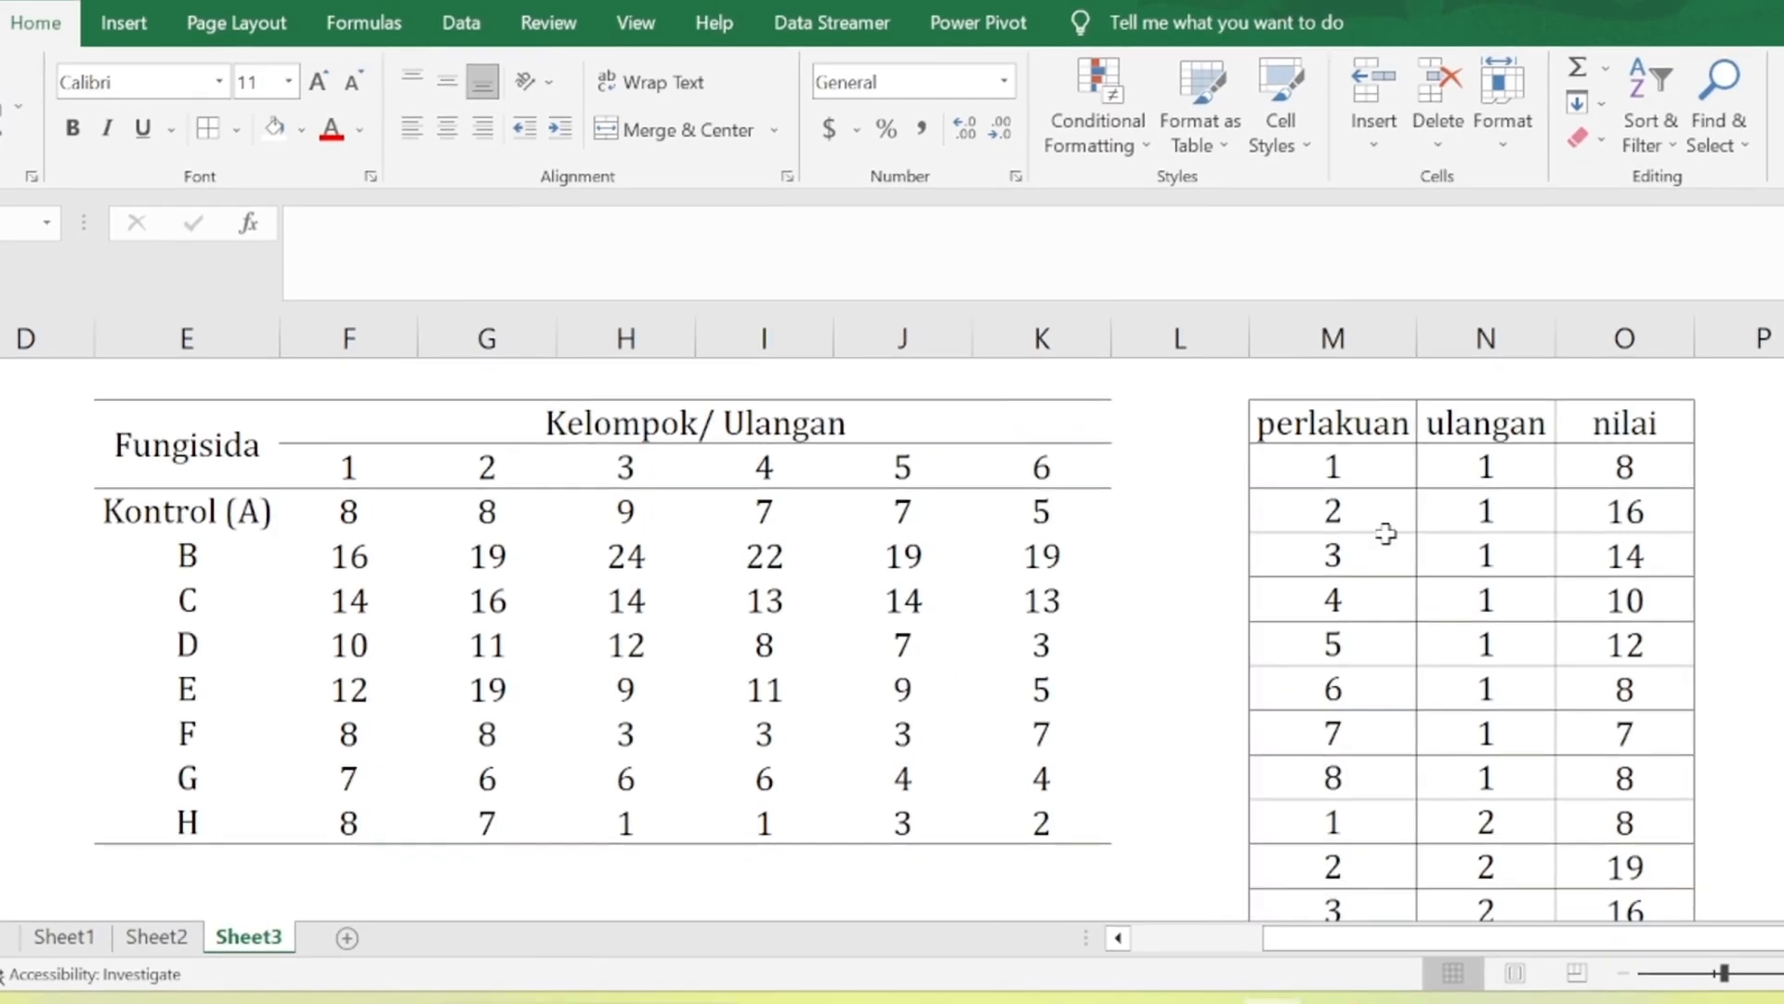
{"action": "left_click", "coordinate": [1347, 476]}
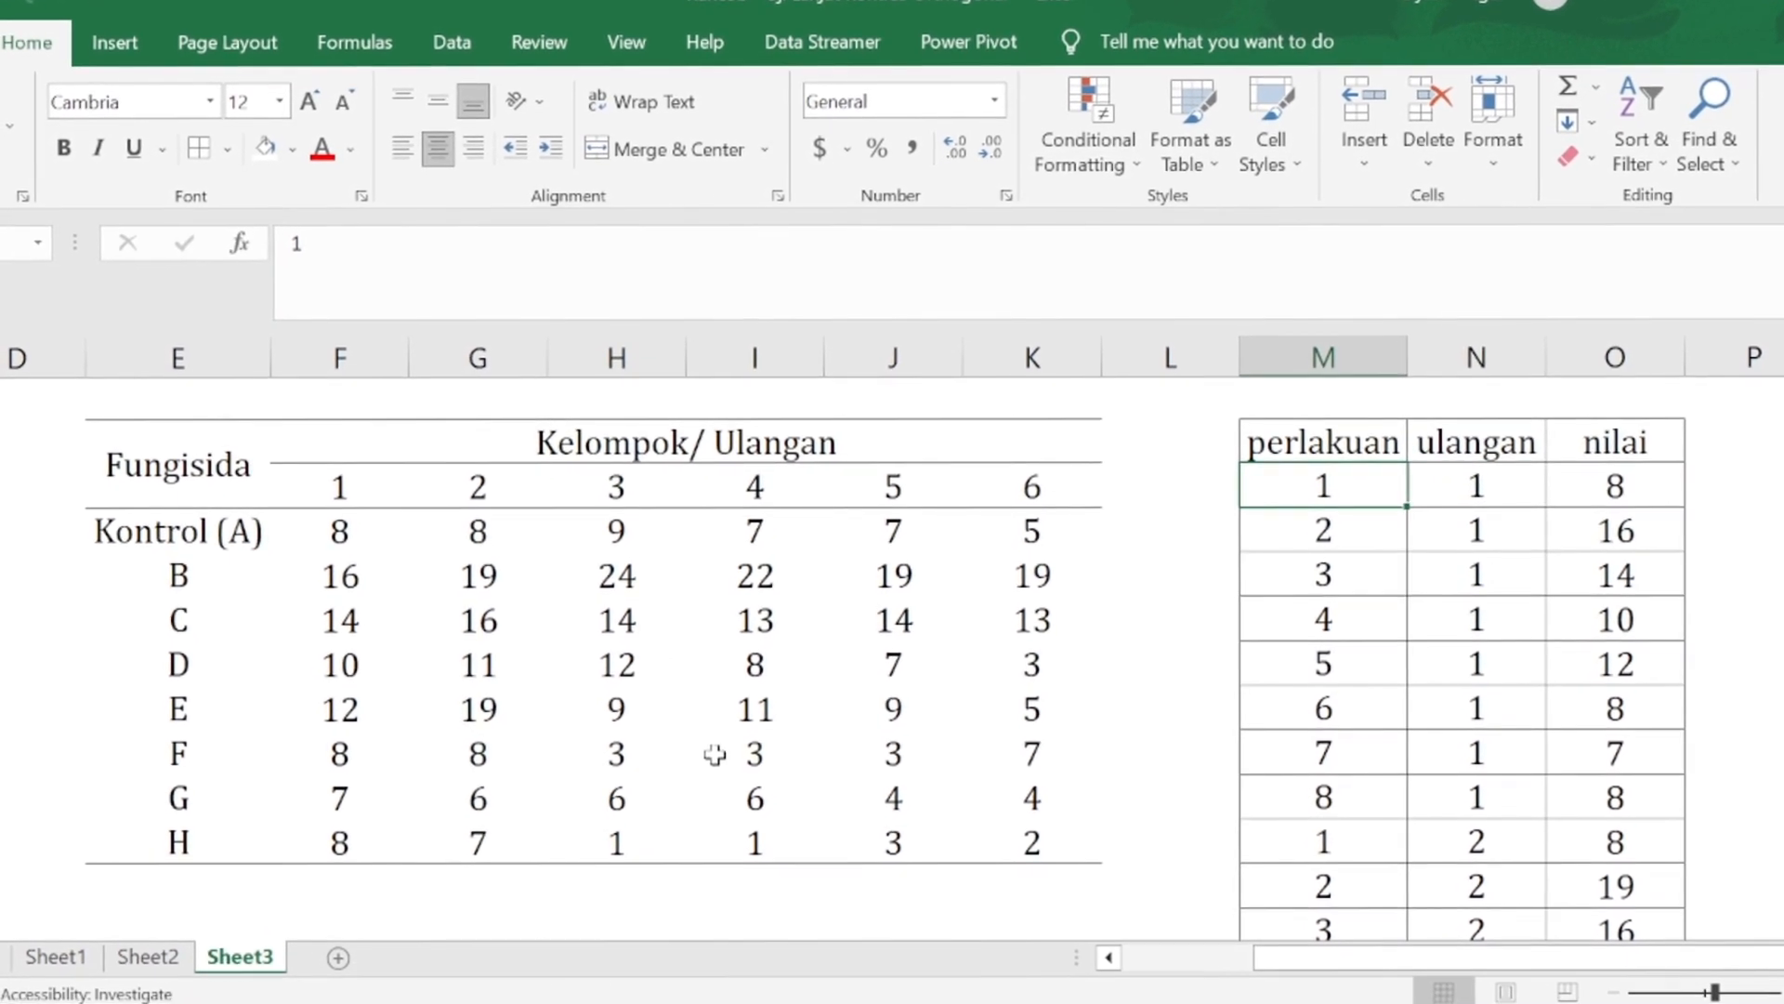
{"action": "key", "text": "shift+Right"}
{"action": "key", "text": "shift+Right"}
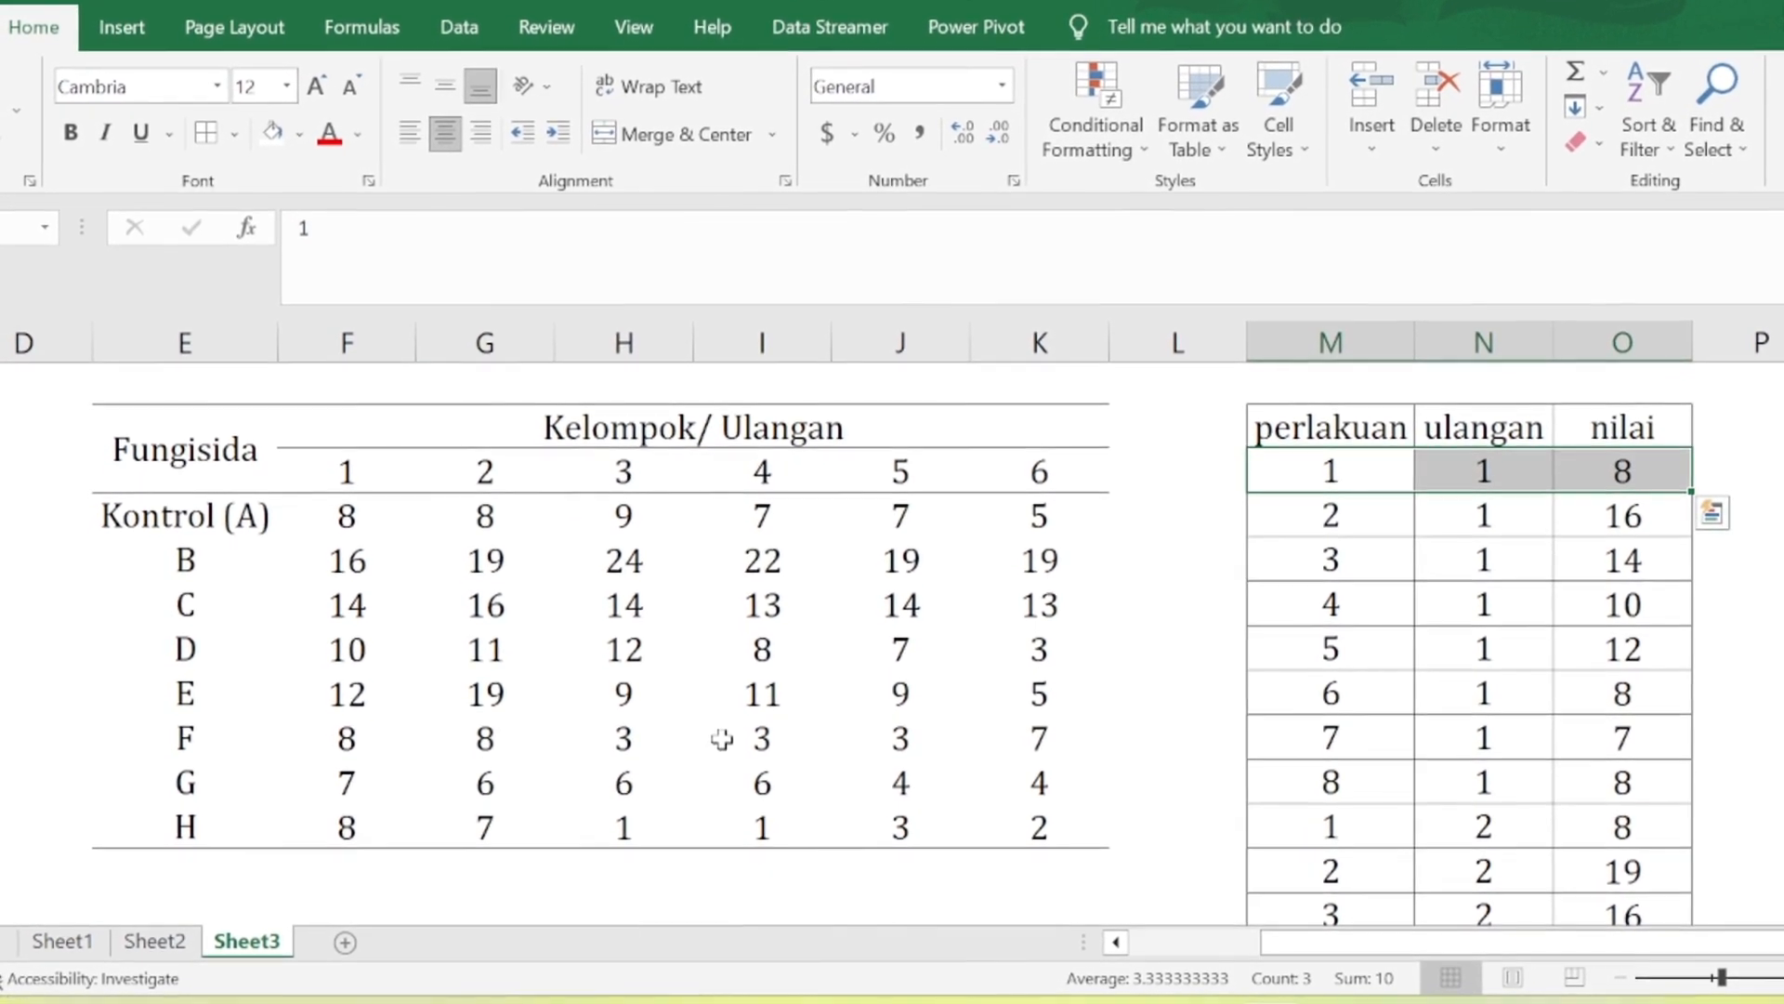
{"action": "key", "text": "ctrl+shift+Down"}
{"action": "key", "text": "ctrl+c"}
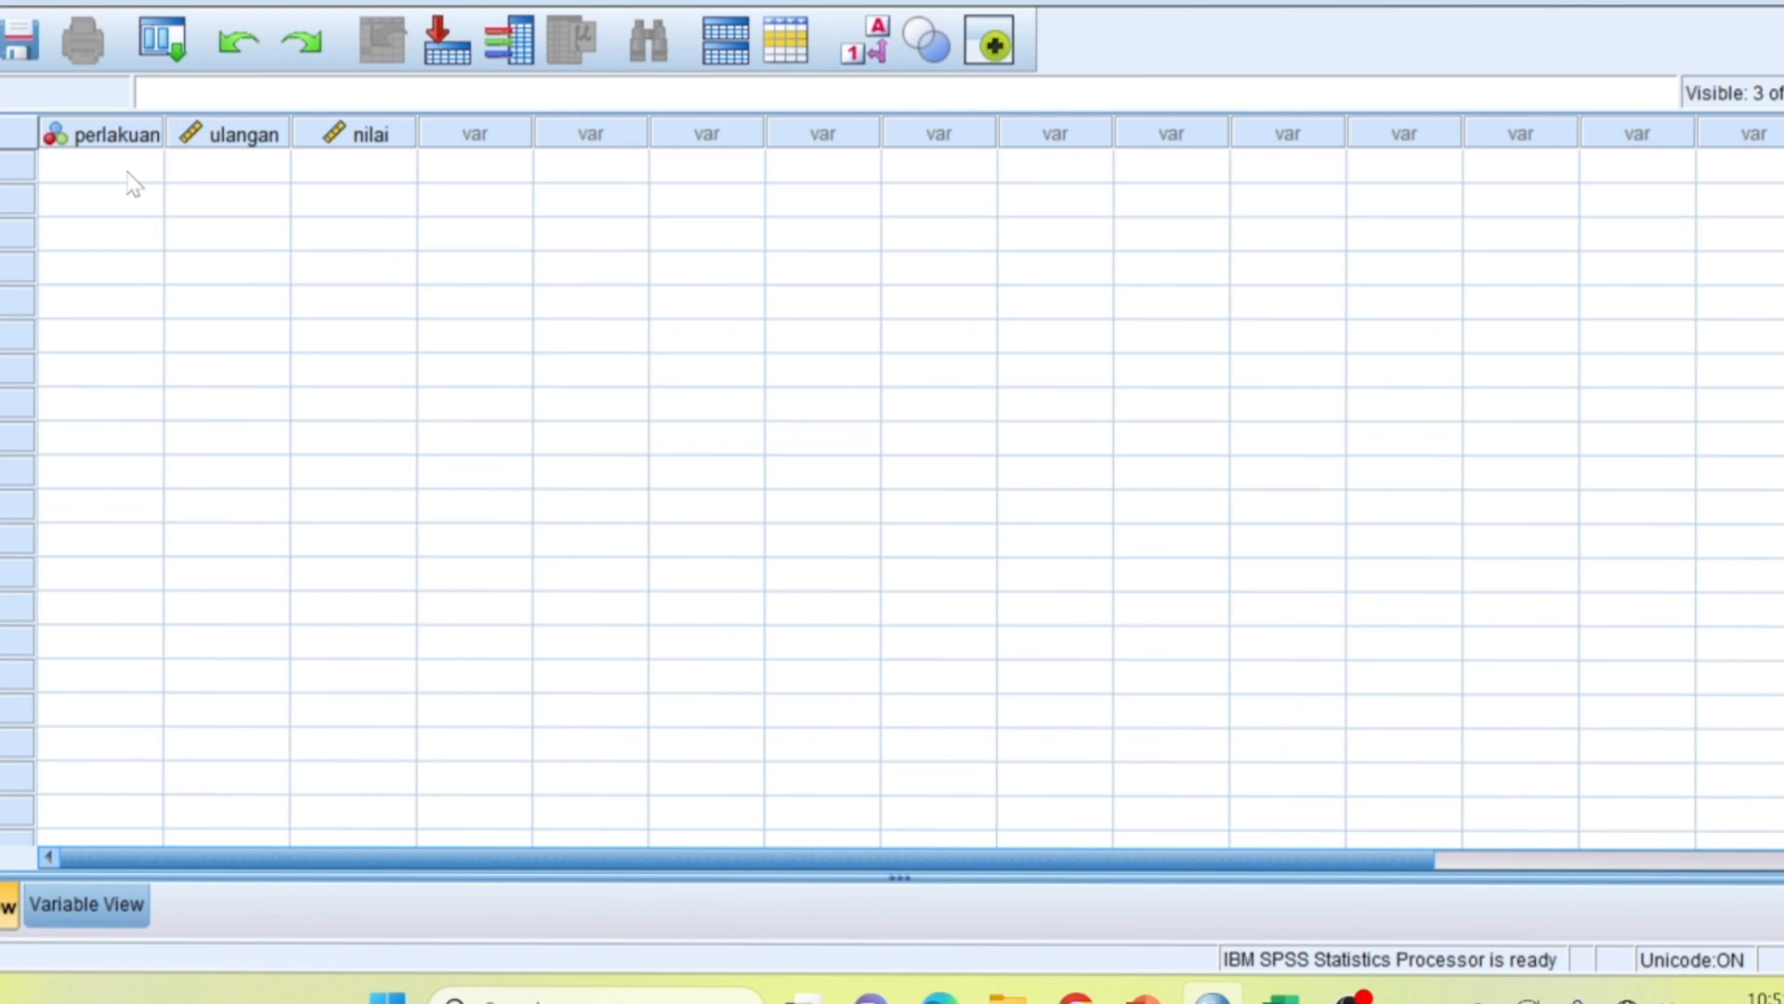
{"action": "left_click", "coordinate": [131, 167]}
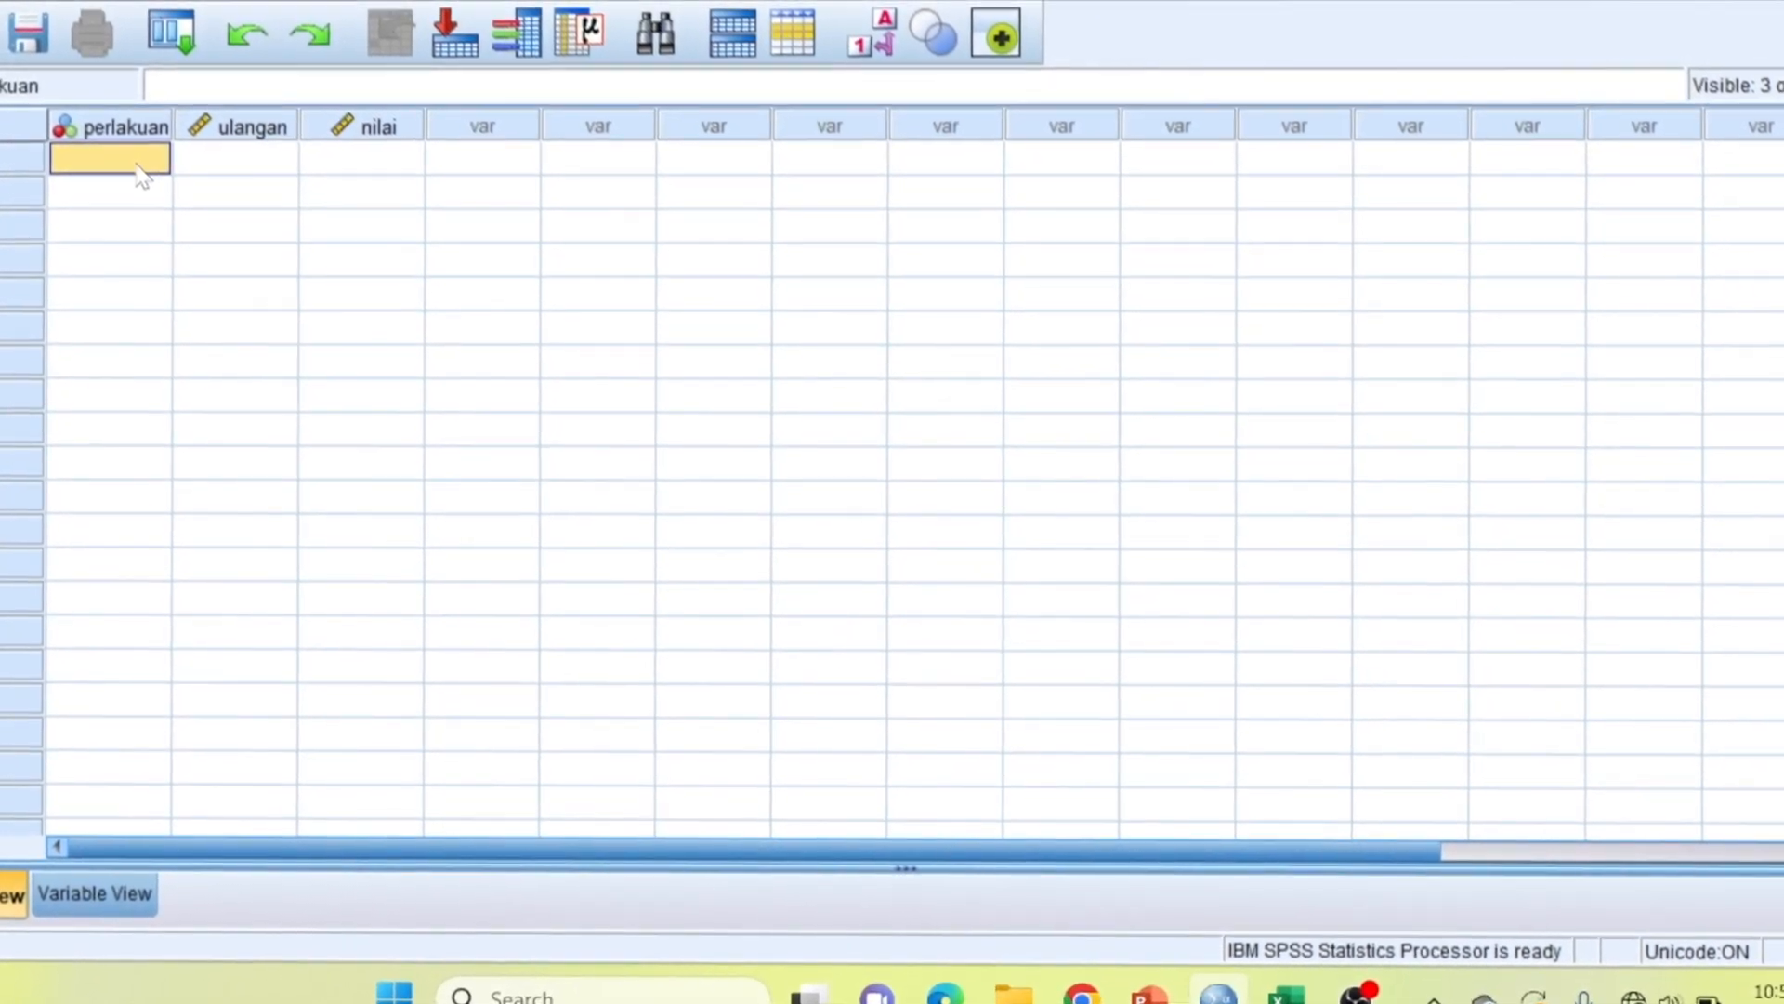
{"action": "key", "text": "ctrl+v"}
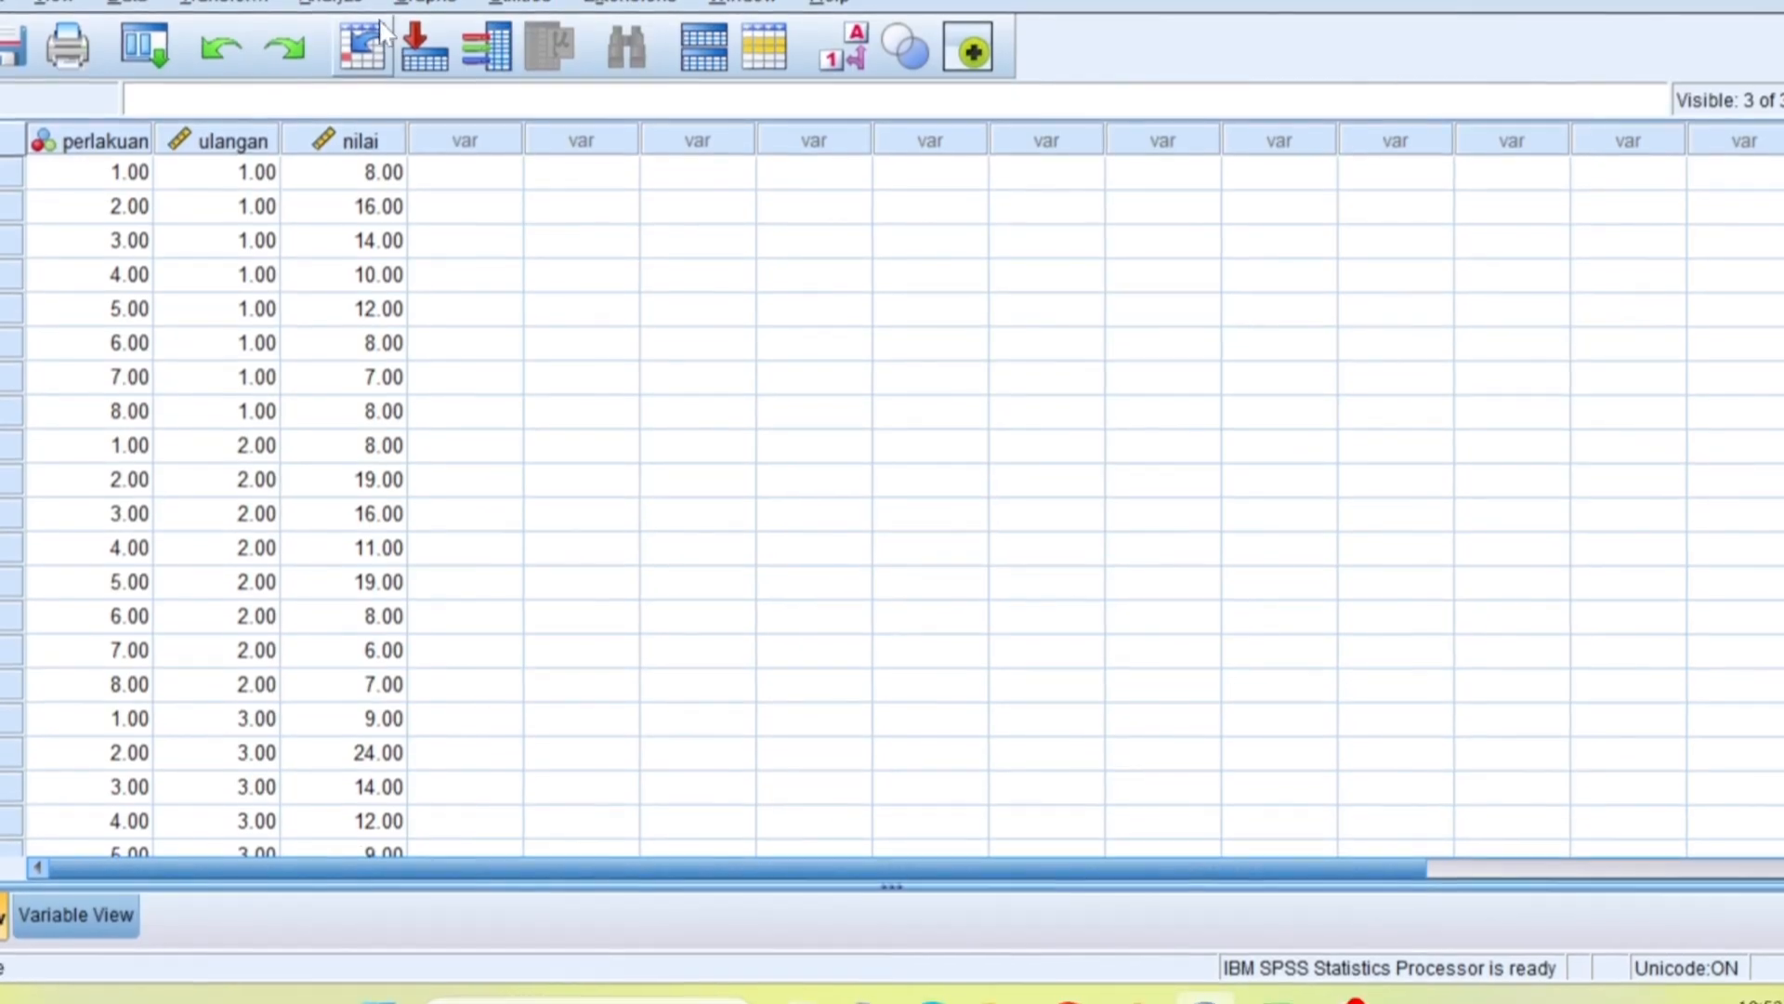
Step: Set up a One-Way ANOVA with nilai as the dependent variable and perlakuan as the factor
{"action": "key", "text": "alt+a"}
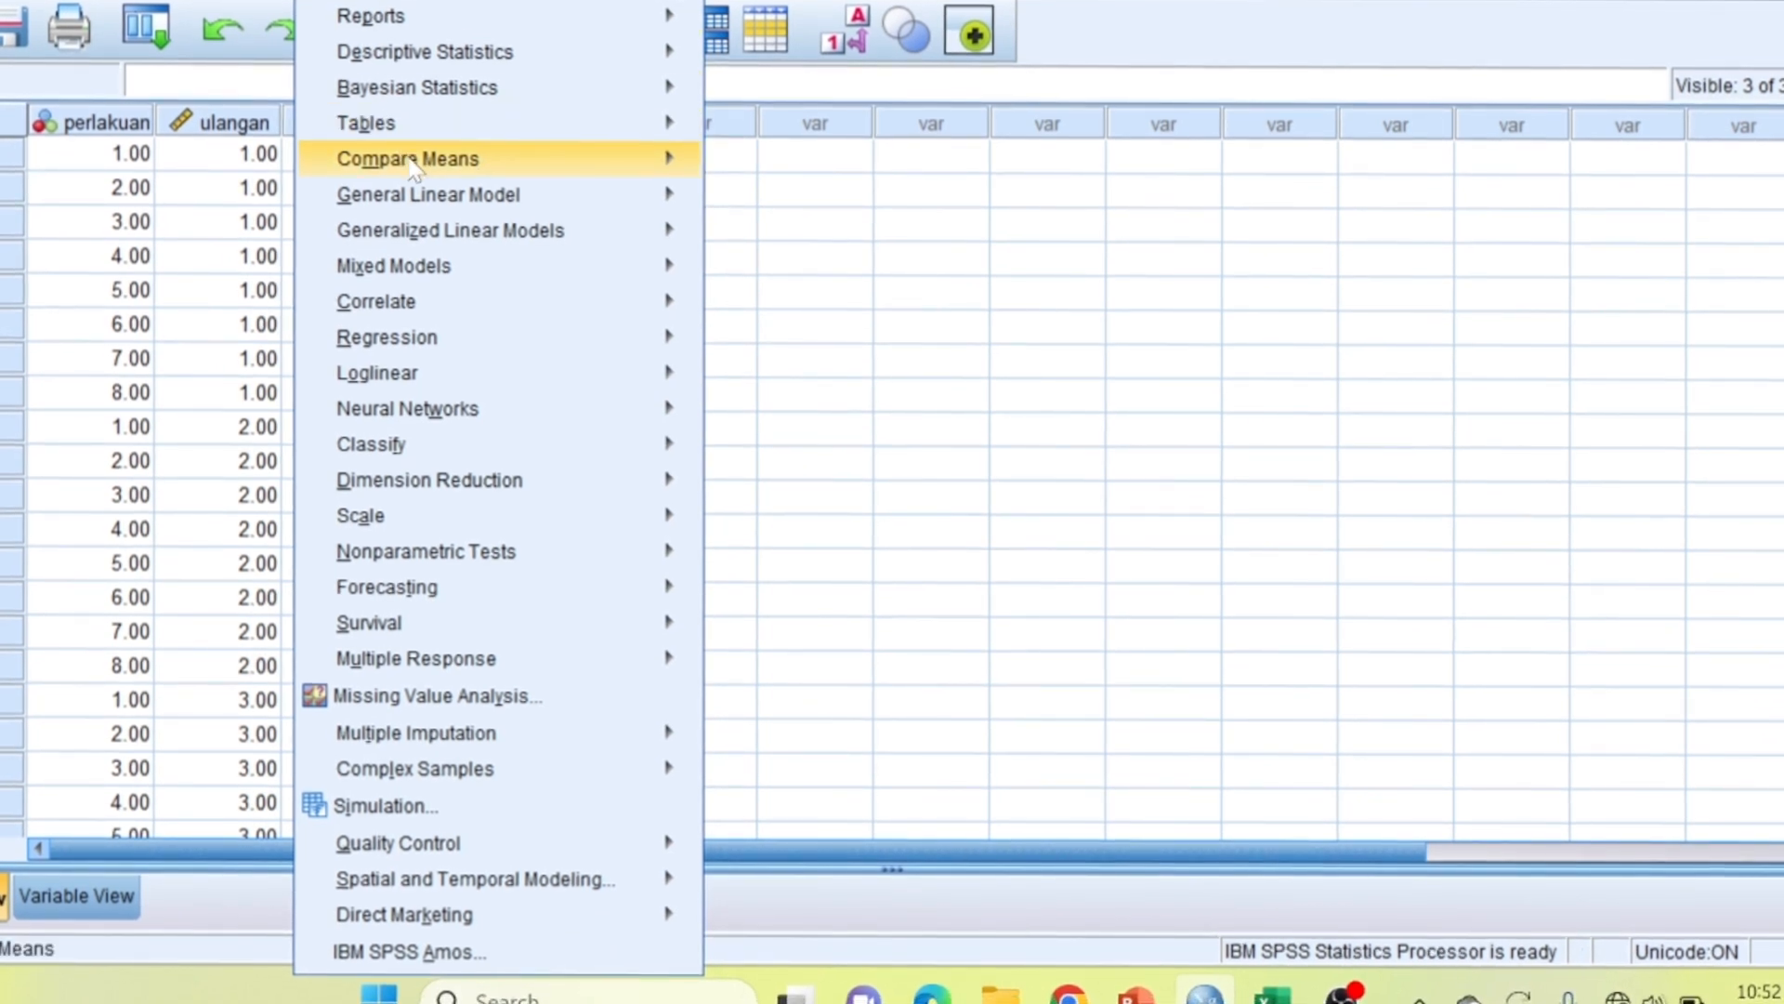
{"action": "mouse_move", "coordinate": [415, 172]}
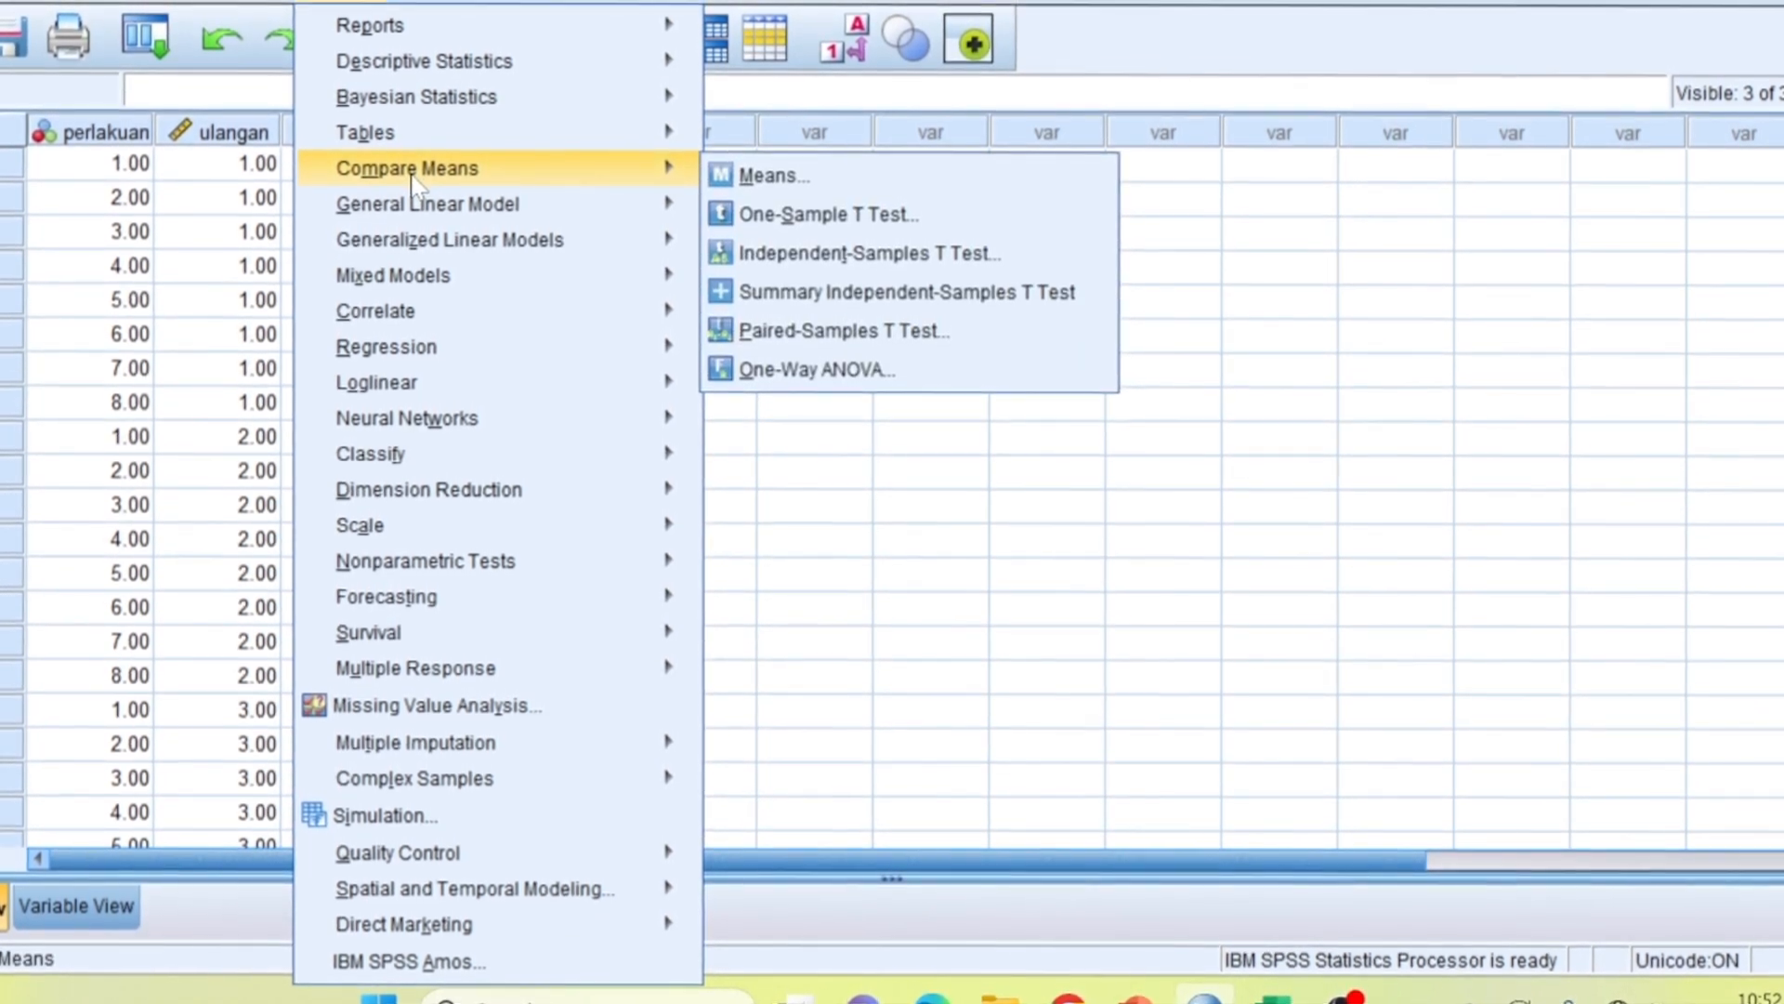
{"action": "left_click", "coordinate": [772, 375]}
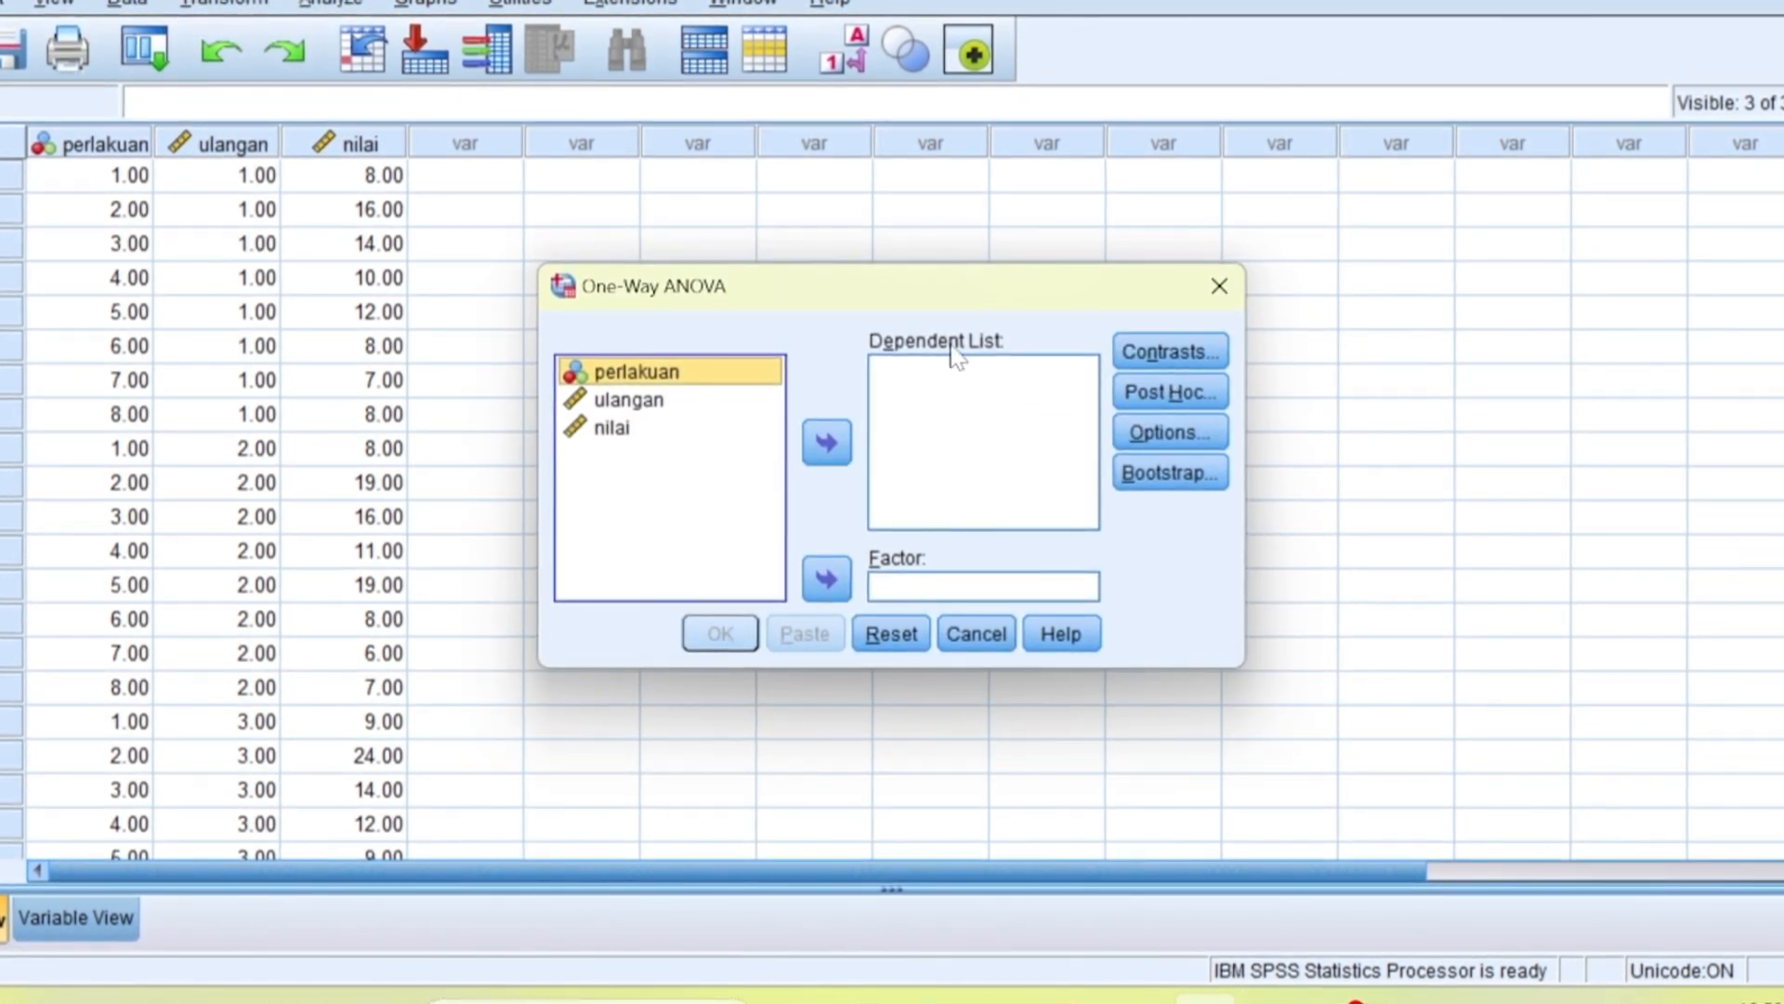
{"action": "left_click", "coordinate": [625, 433]}
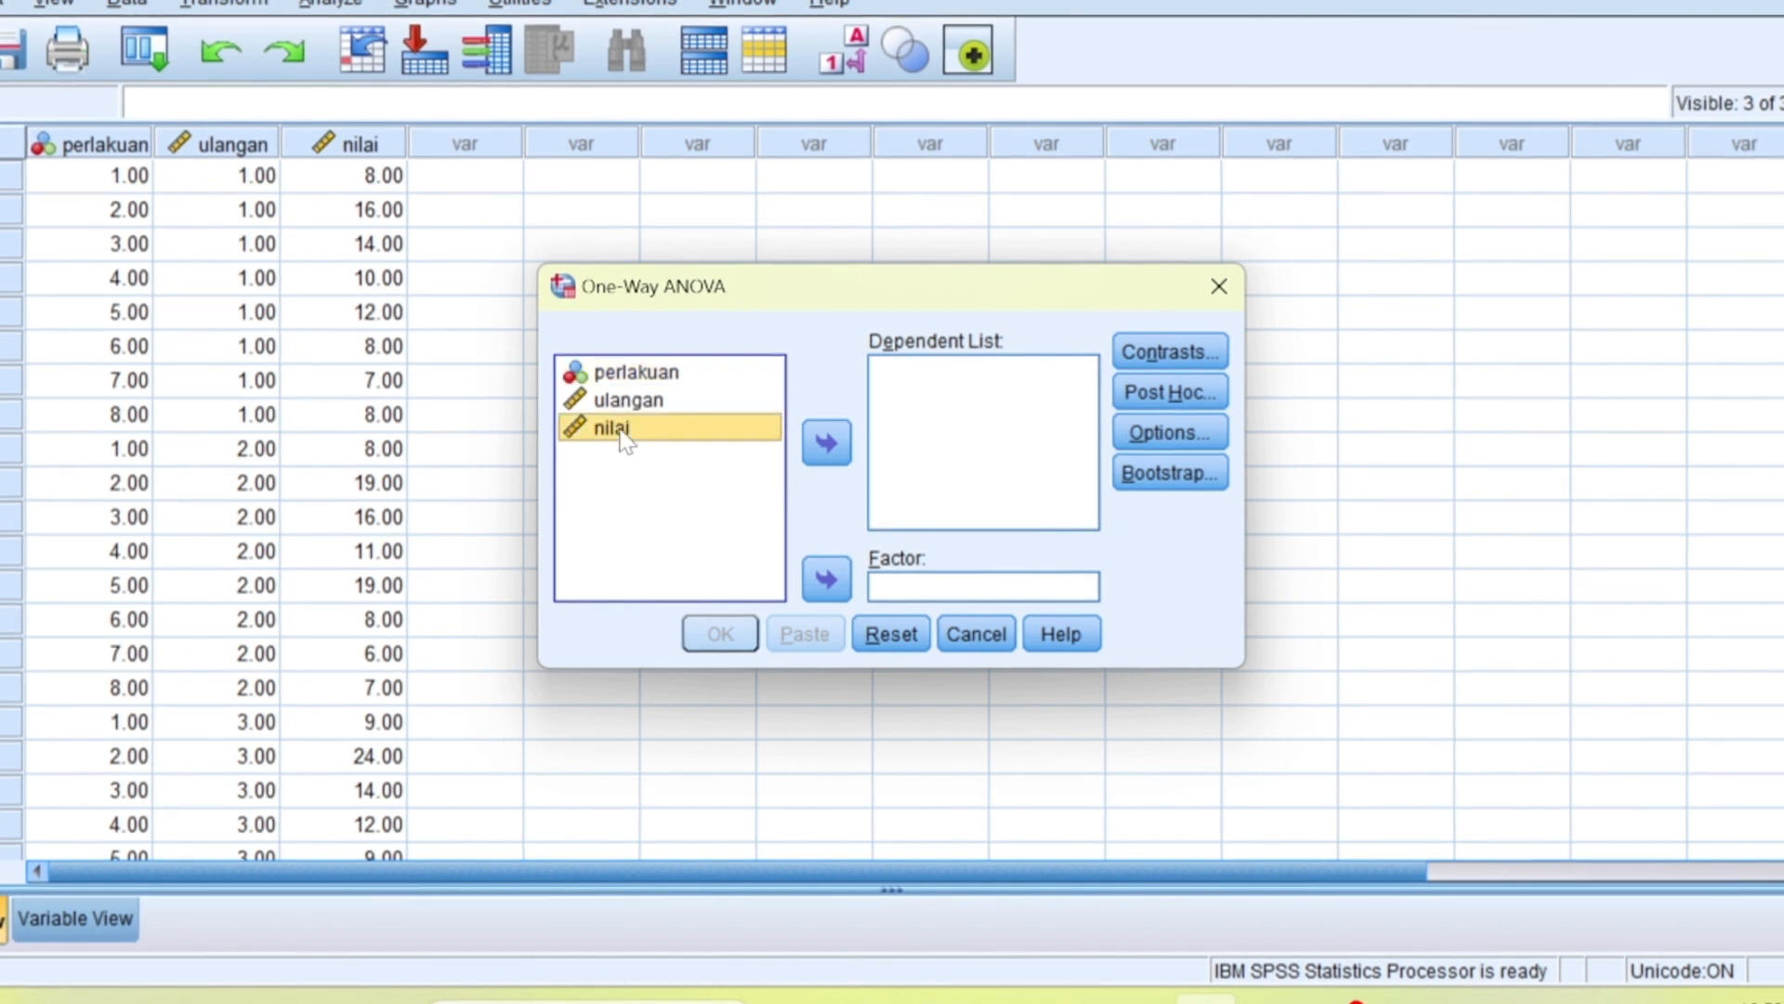
{"action": "left_click", "coordinate": [827, 443]}
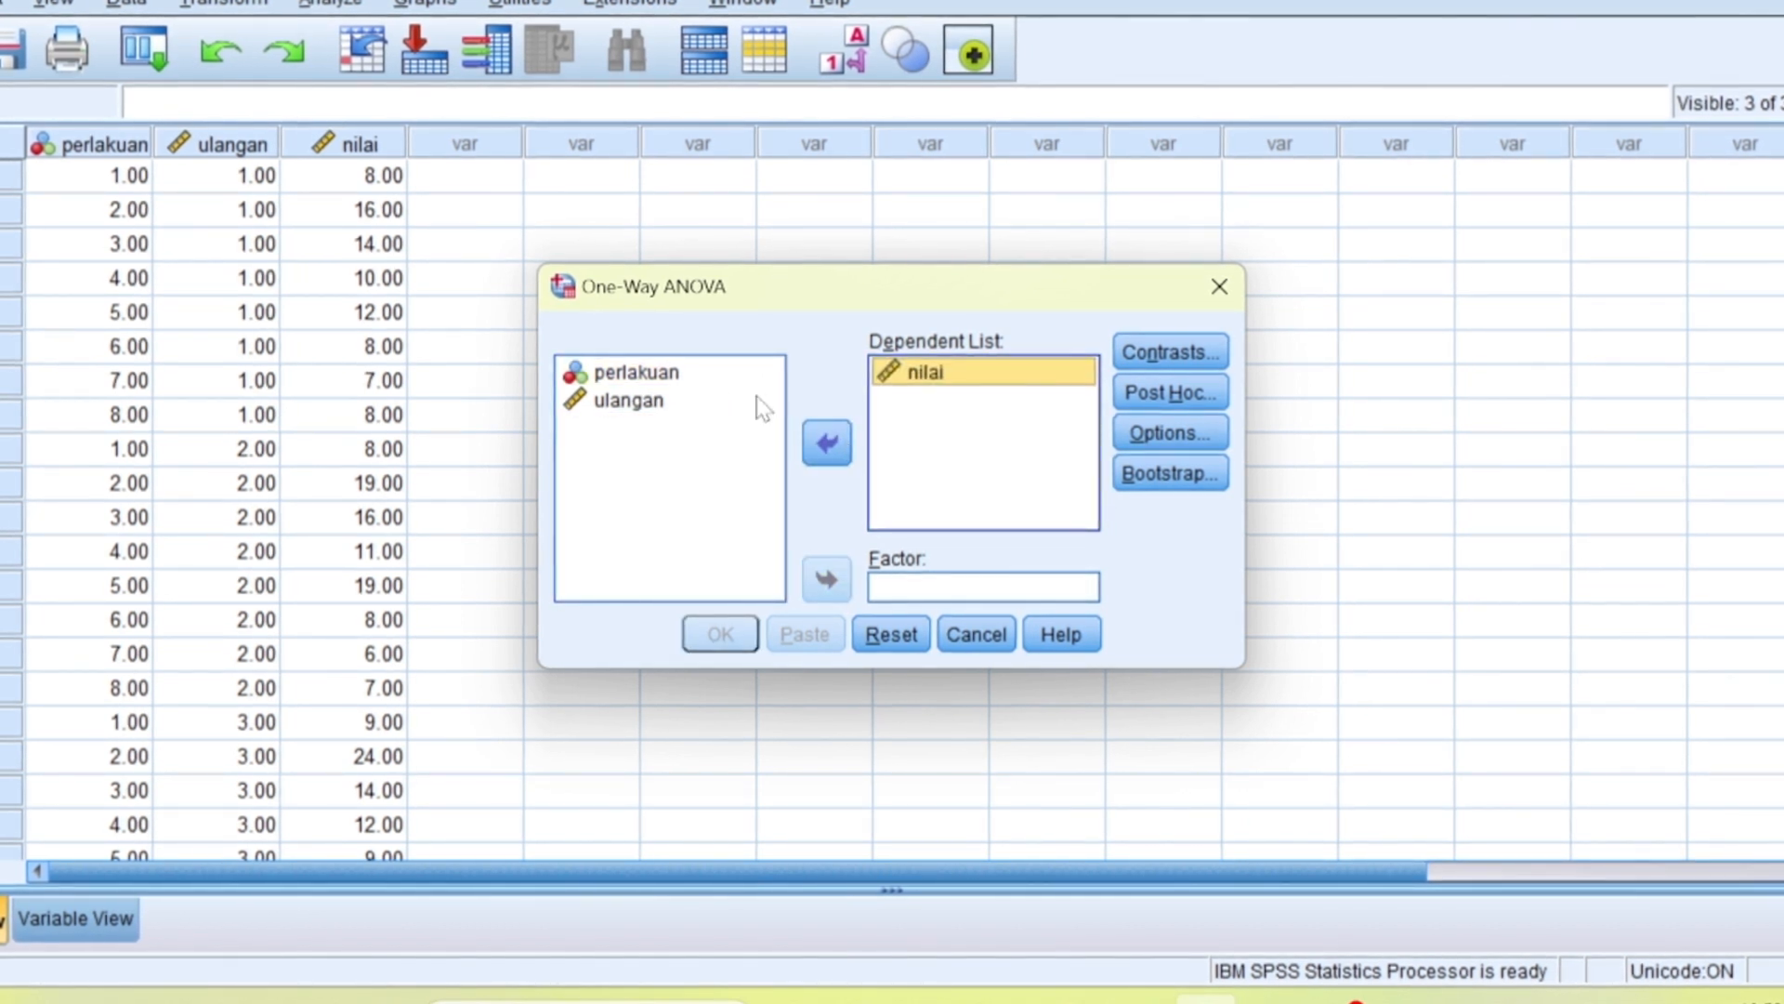
{"action": "left_click", "coordinate": [653, 378]}
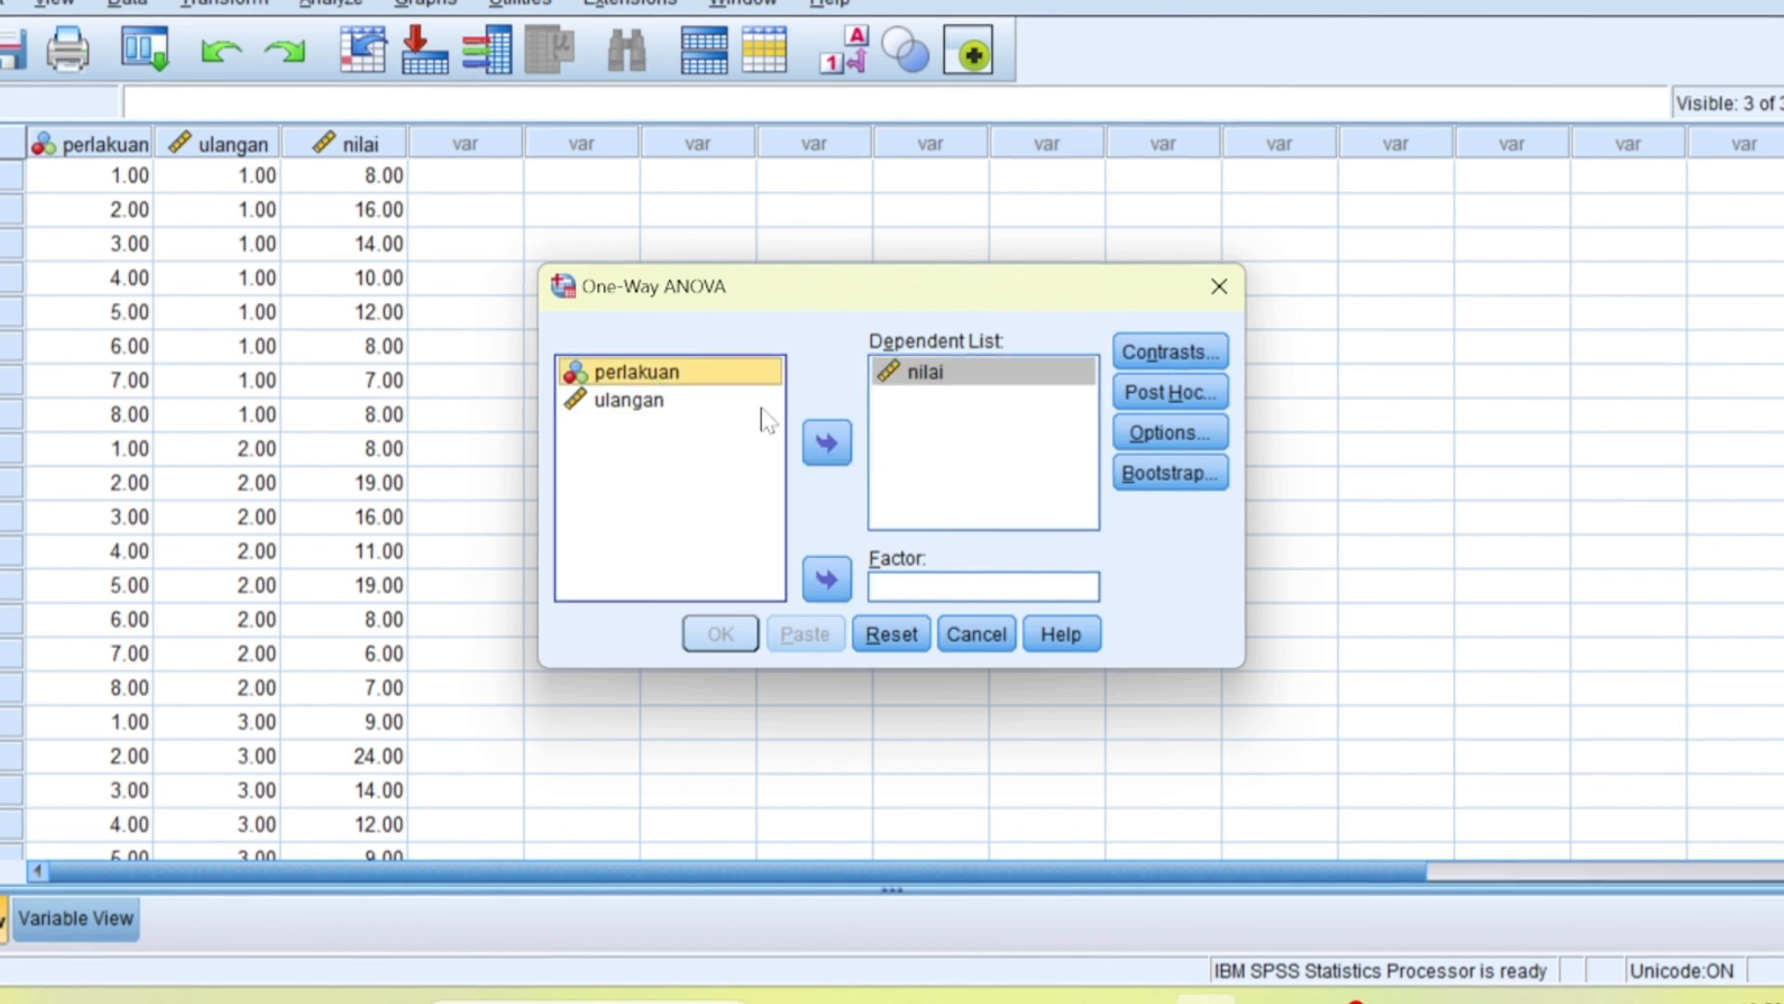
{"action": "left_click", "coordinate": [824, 583]}
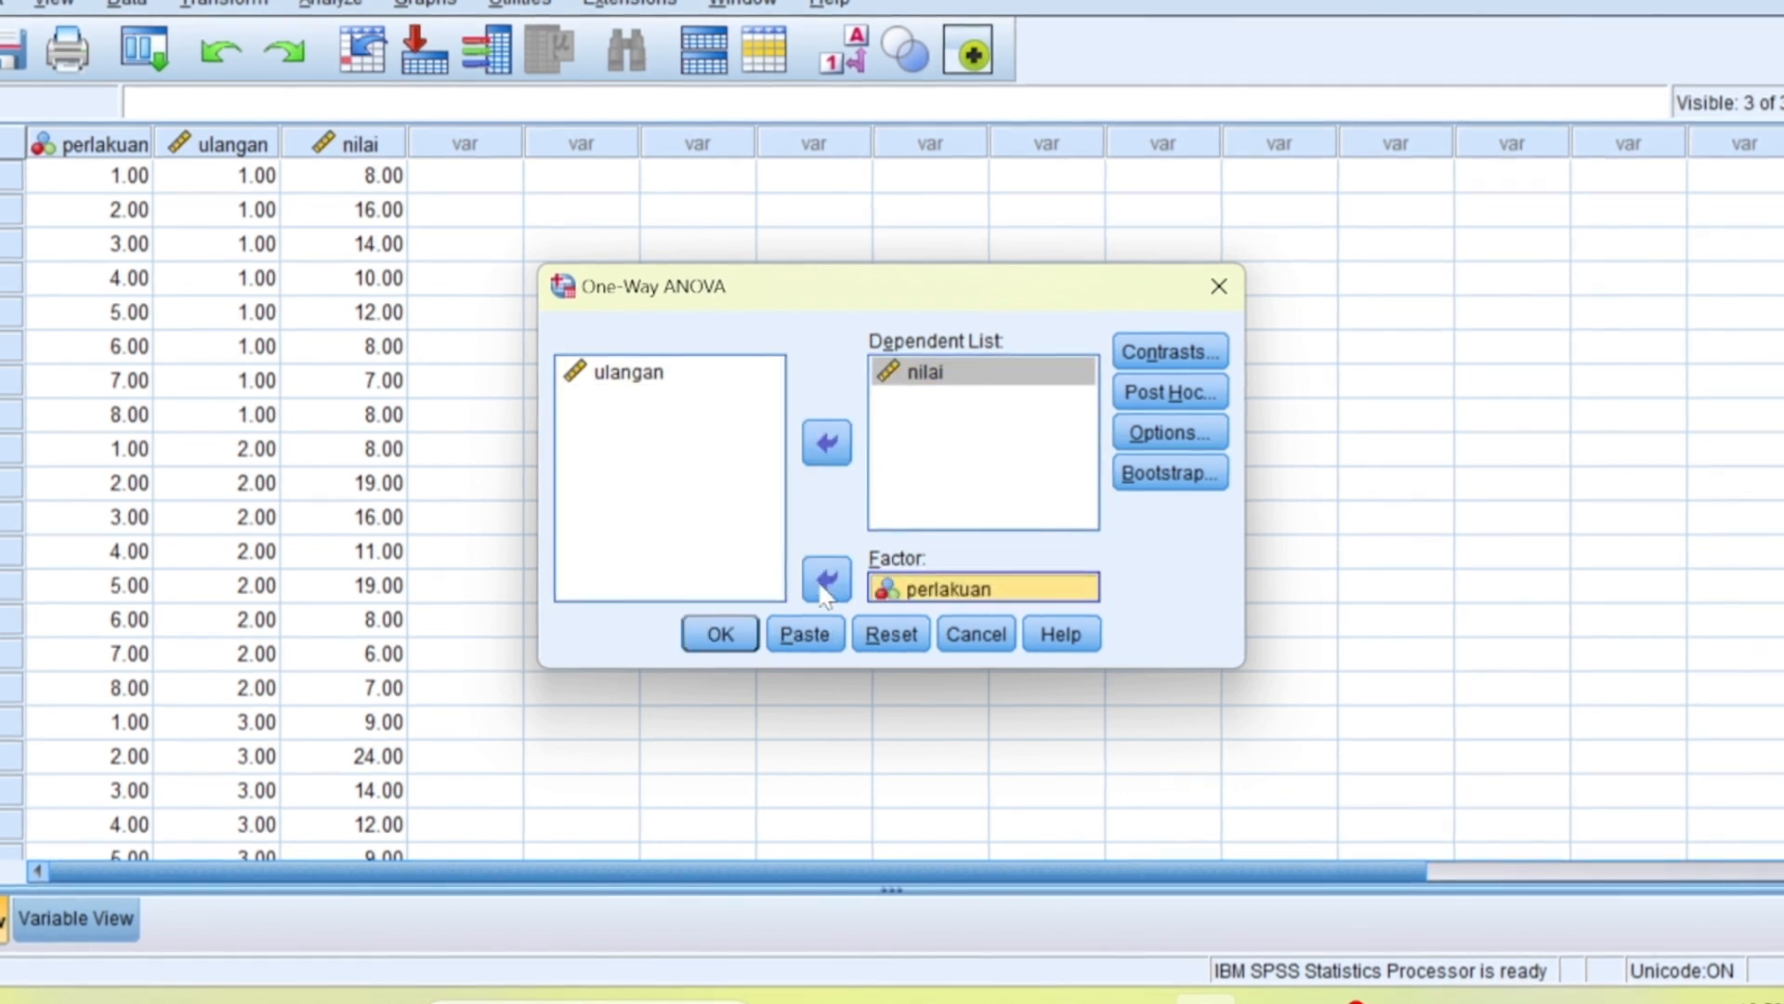
Step: Open the contrast settings and enter -7, 1, 1 and 1 as the first four coefficients of contrast 1
{"action": "left_click", "coordinate": [1186, 364]}
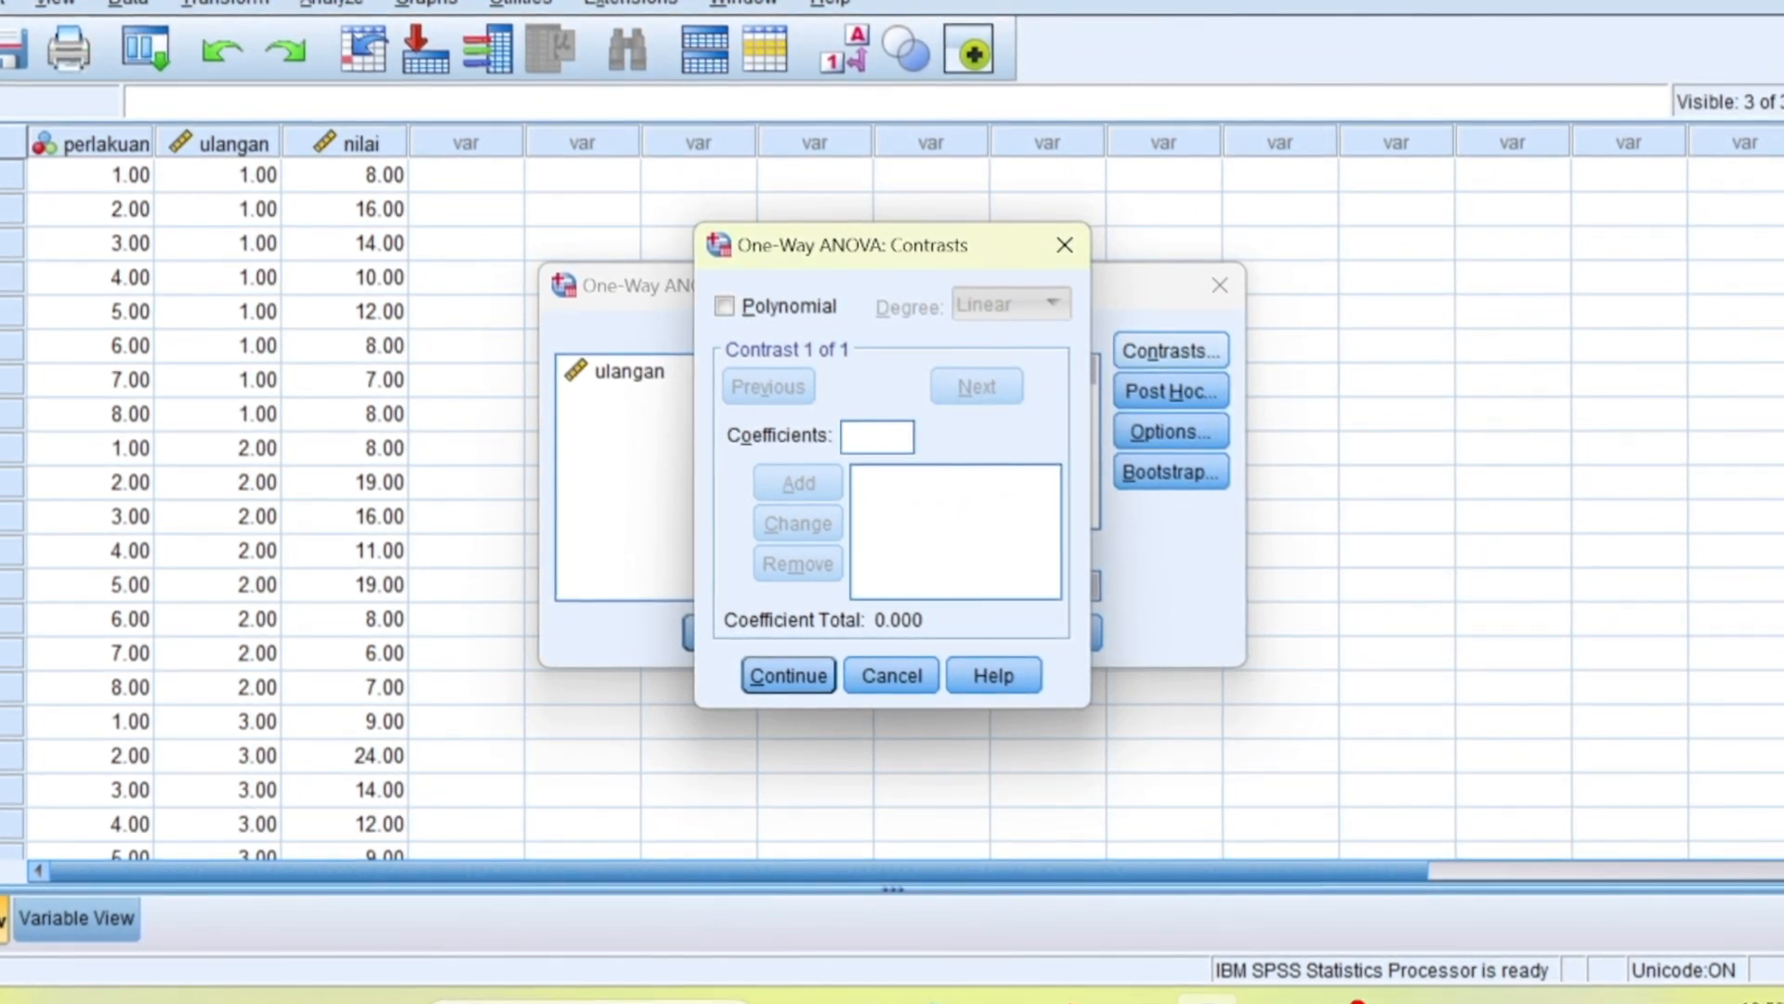
{"action": "type", "text": "-7"}
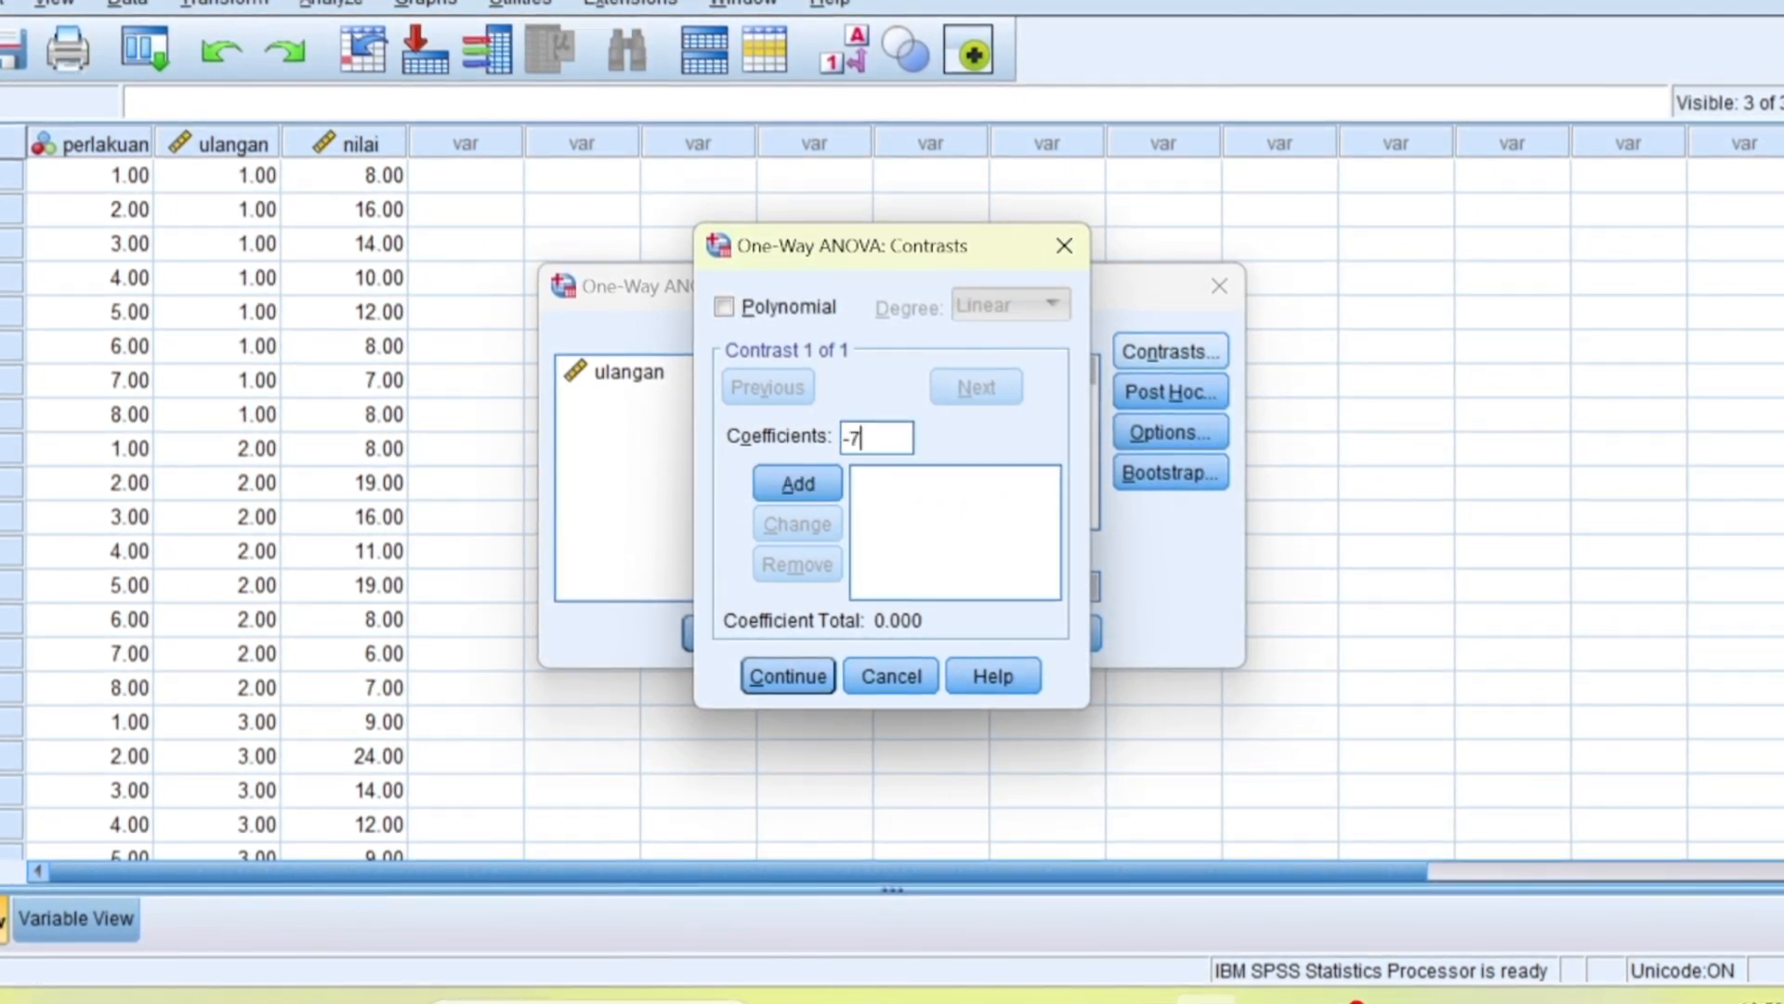
{"action": "left_click", "coordinate": [822, 481]}
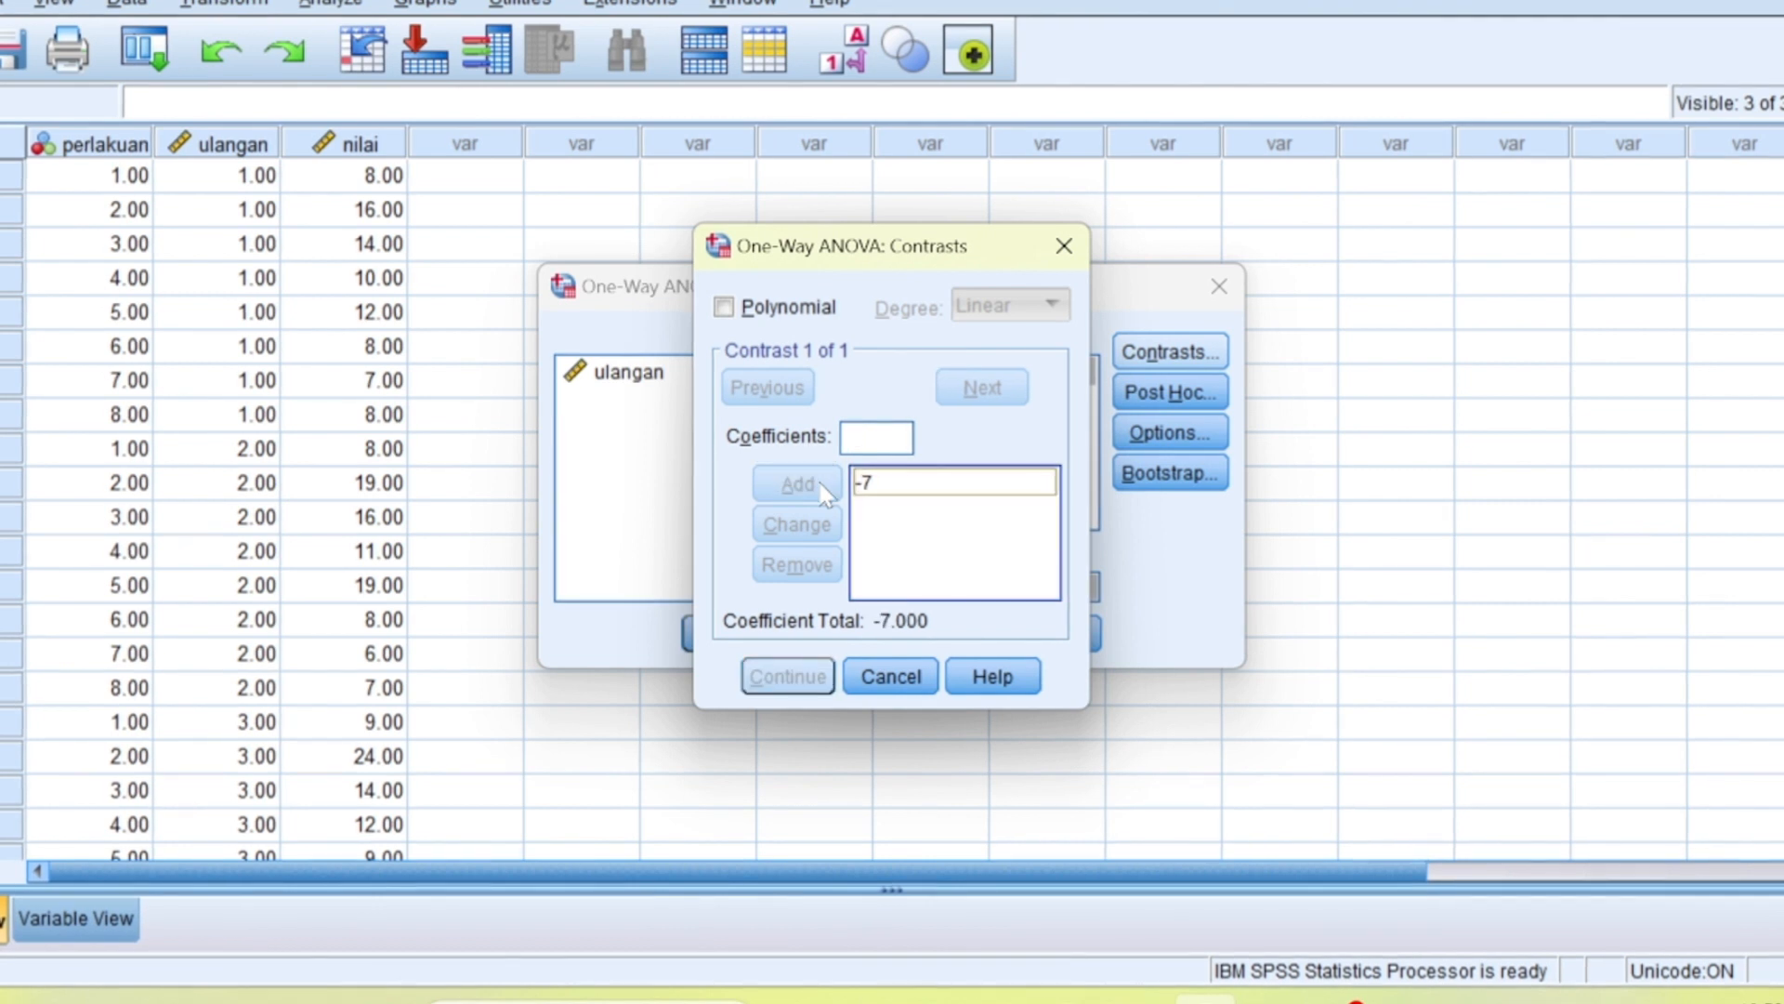
{"action": "left_click", "coordinate": [875, 437]}
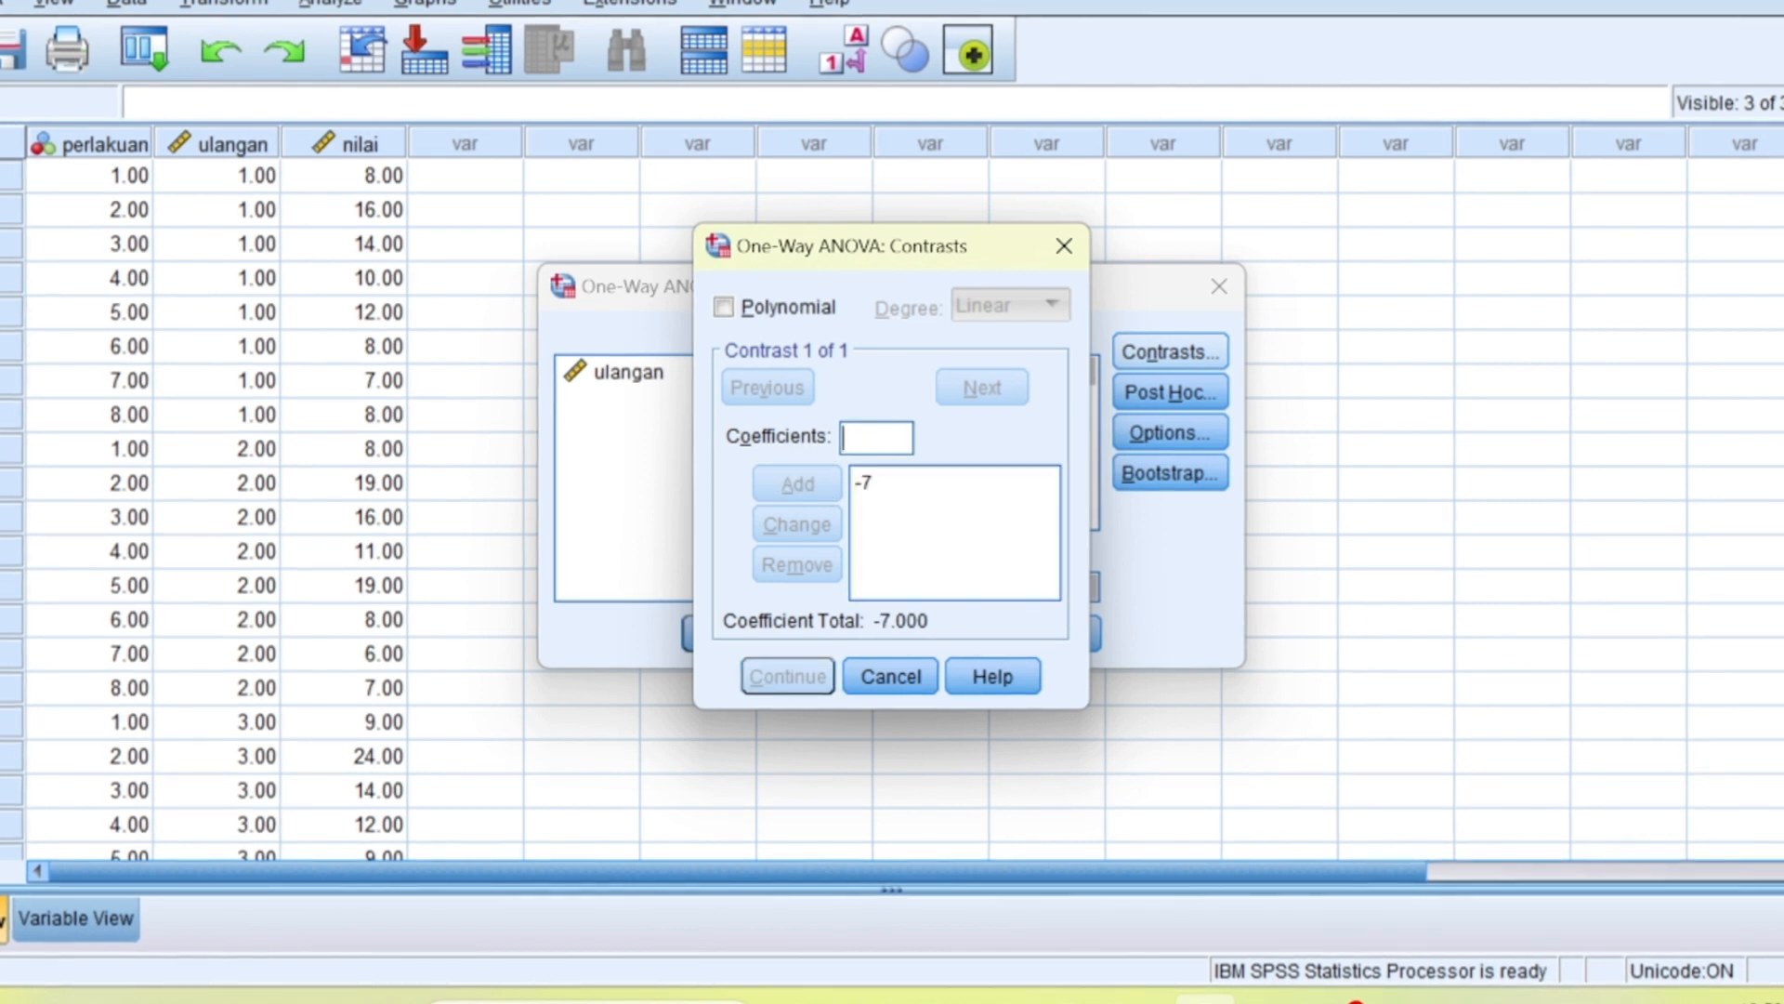
{"action": "type", "text": "1"}
{"action": "left_click", "coordinate": [806, 498]}
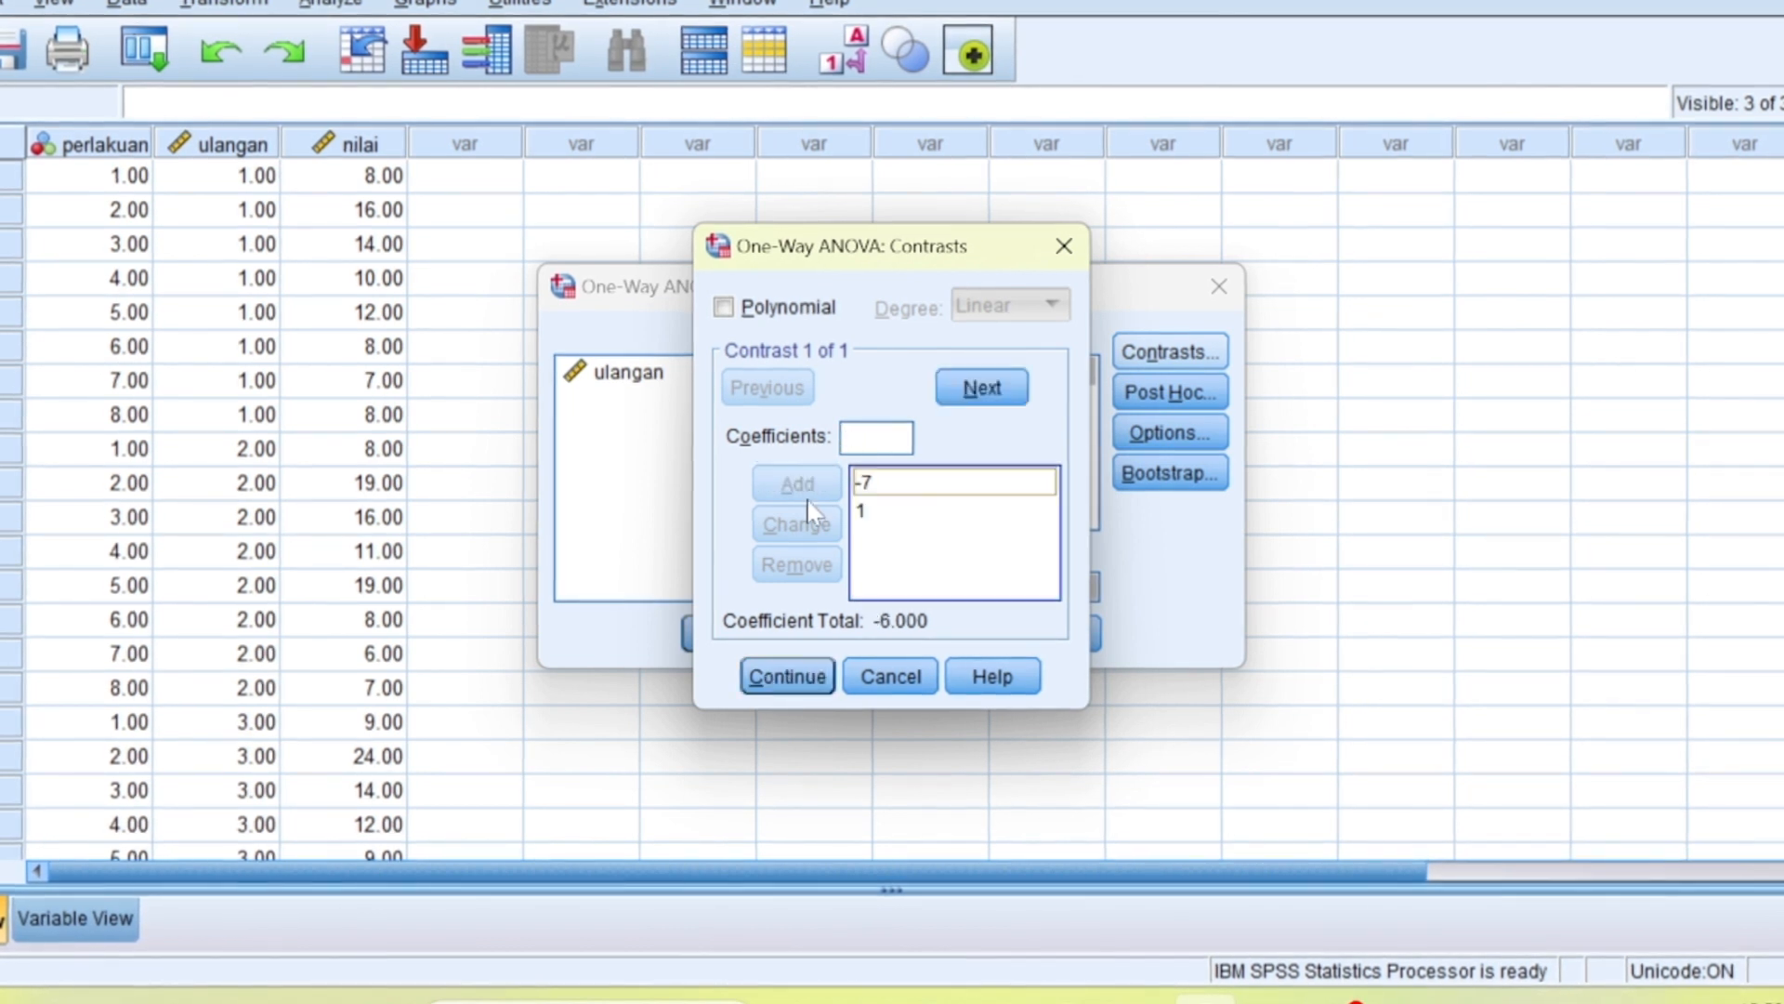
{"action": "left_click", "coordinate": [875, 438]}
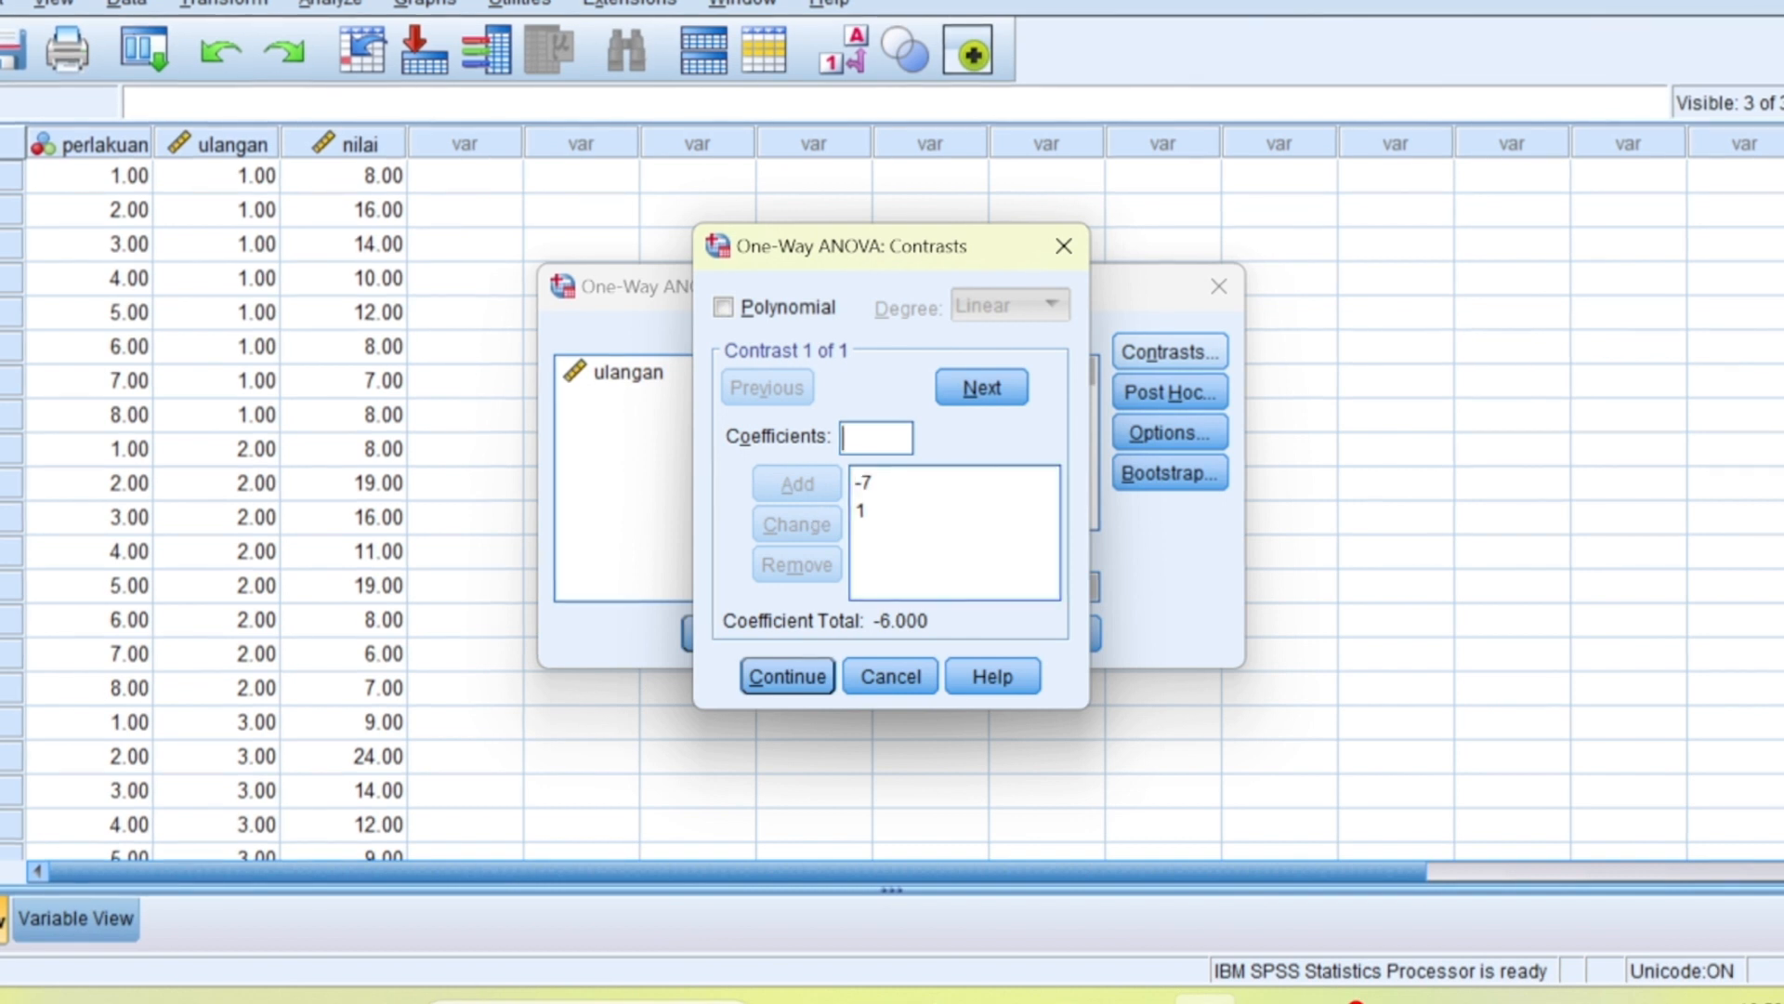
{"action": "type", "text": "1"}
{"action": "left_click", "coordinate": [797, 485]}
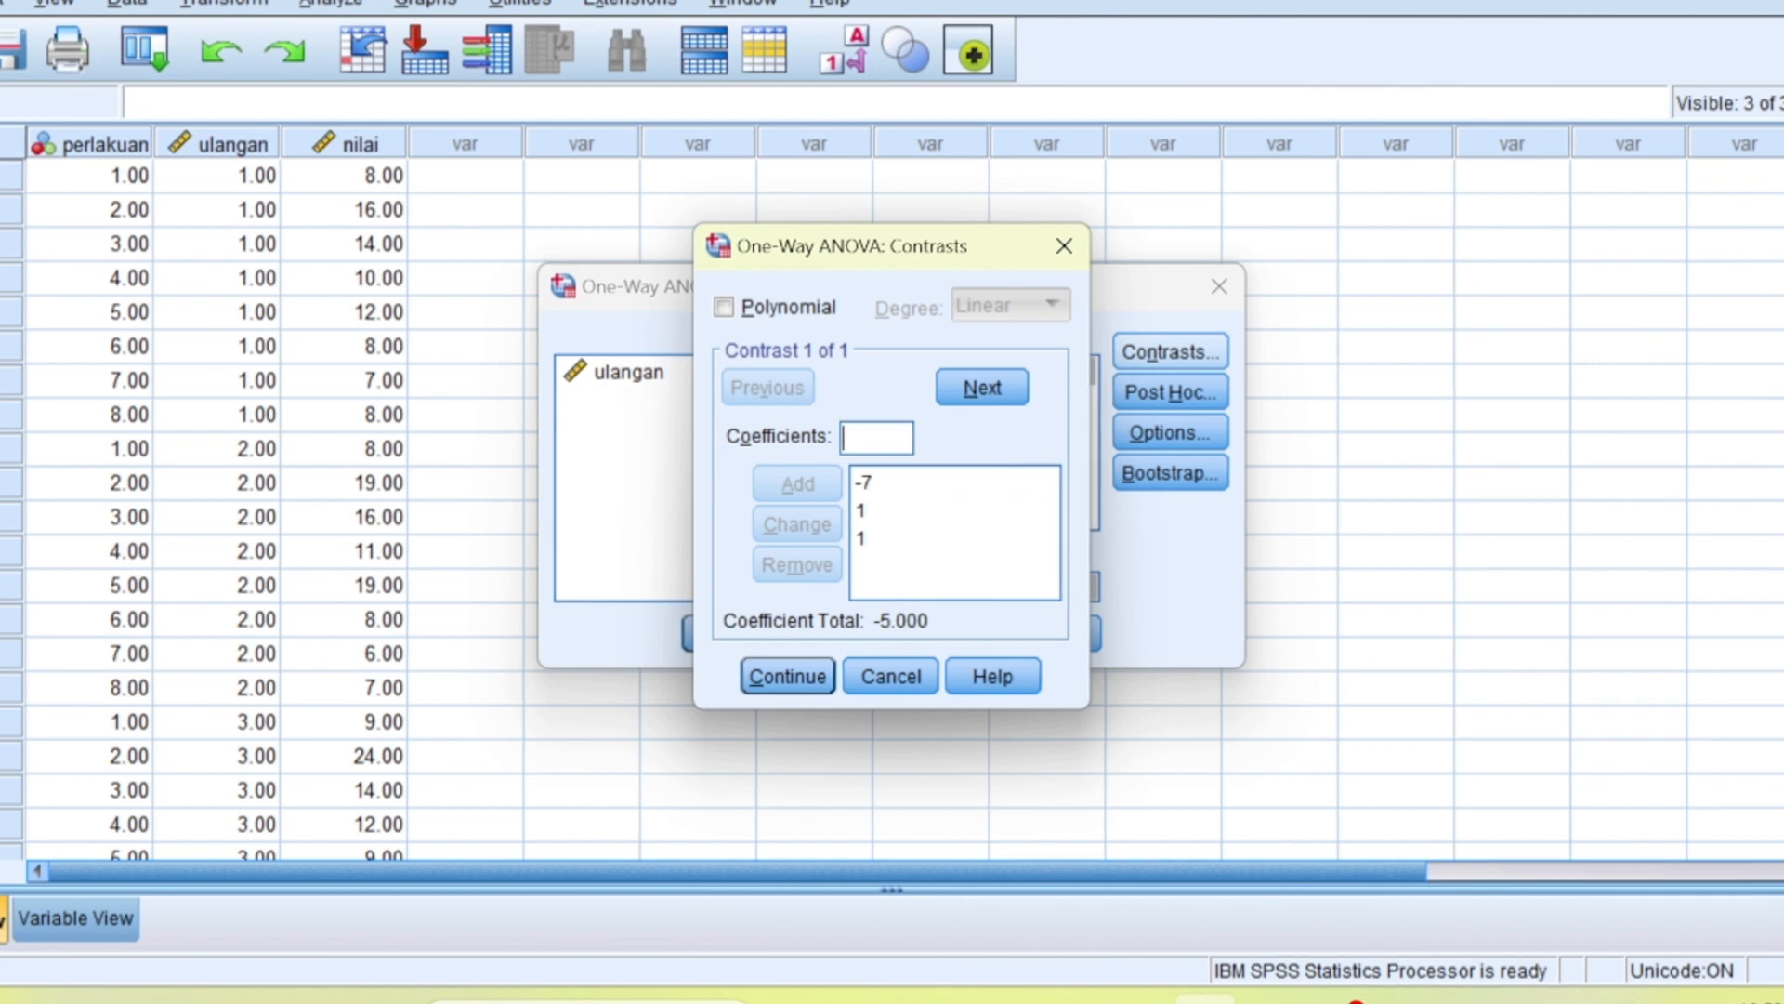
{"action": "type", "text": "1"}
{"action": "left_click", "coordinate": [797, 488]}
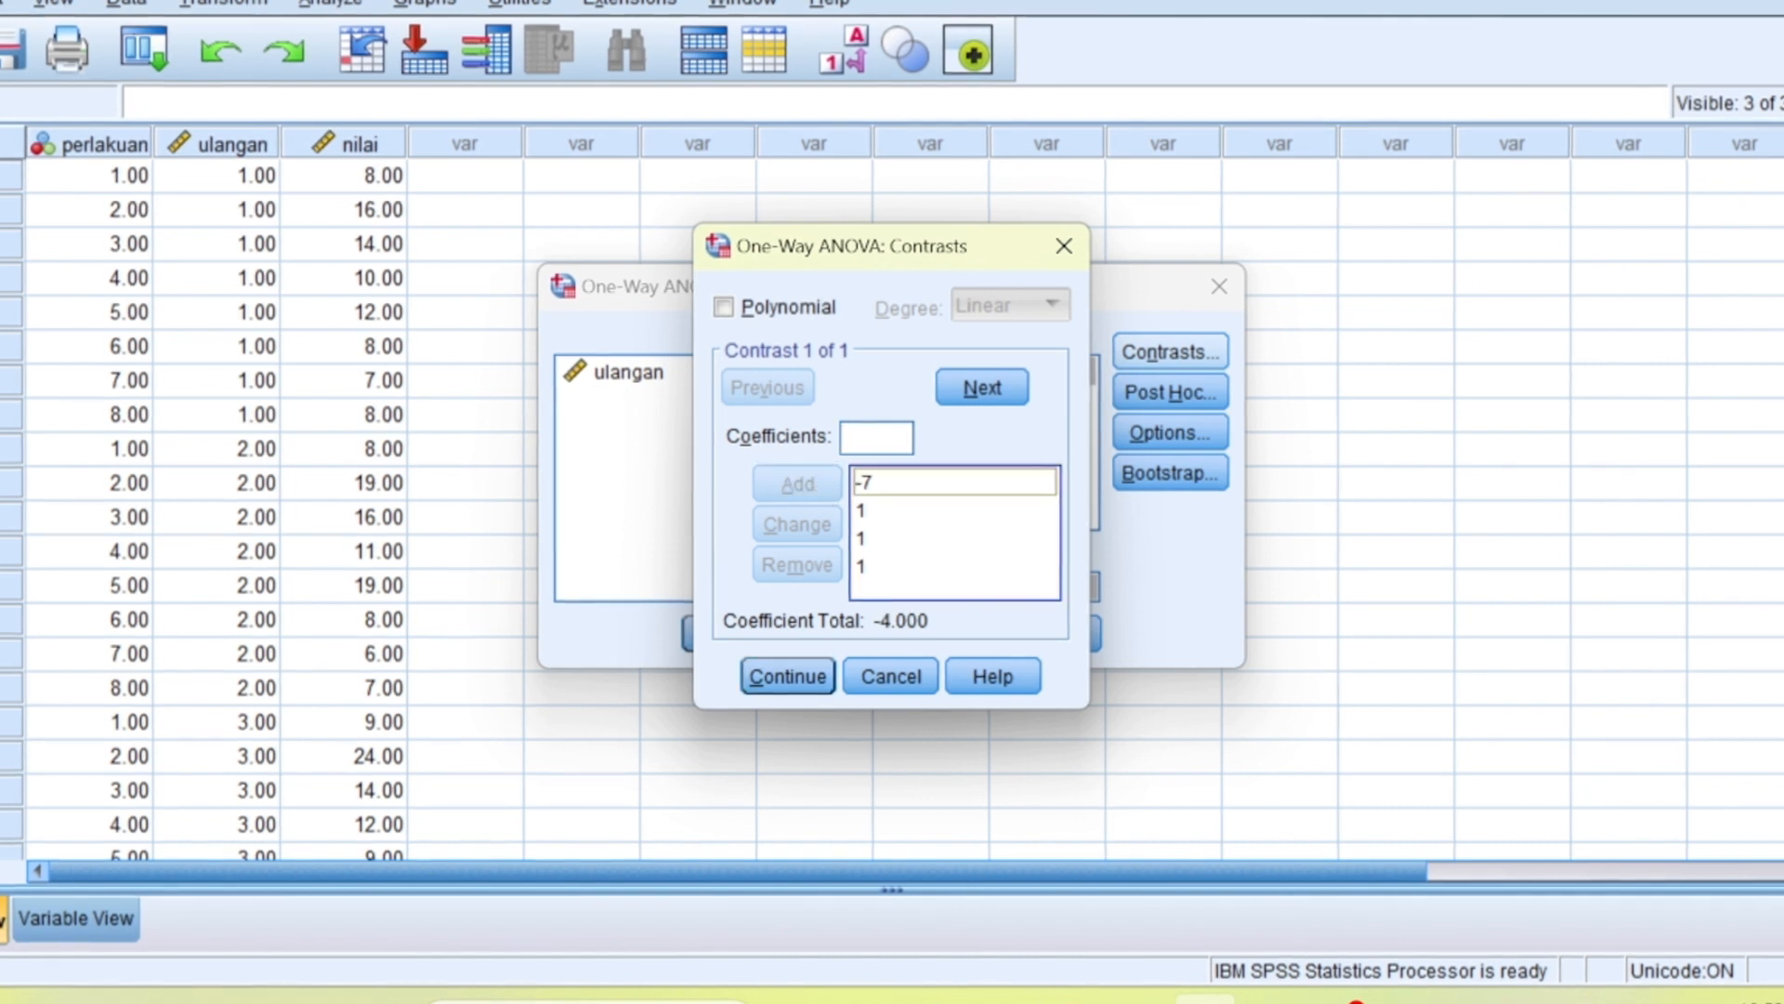
Step: Complete contrast 1 by adding four more coefficients of 1
{"action": "left_click", "coordinate": [875, 437]}
{"action": "type", "text": "1"}
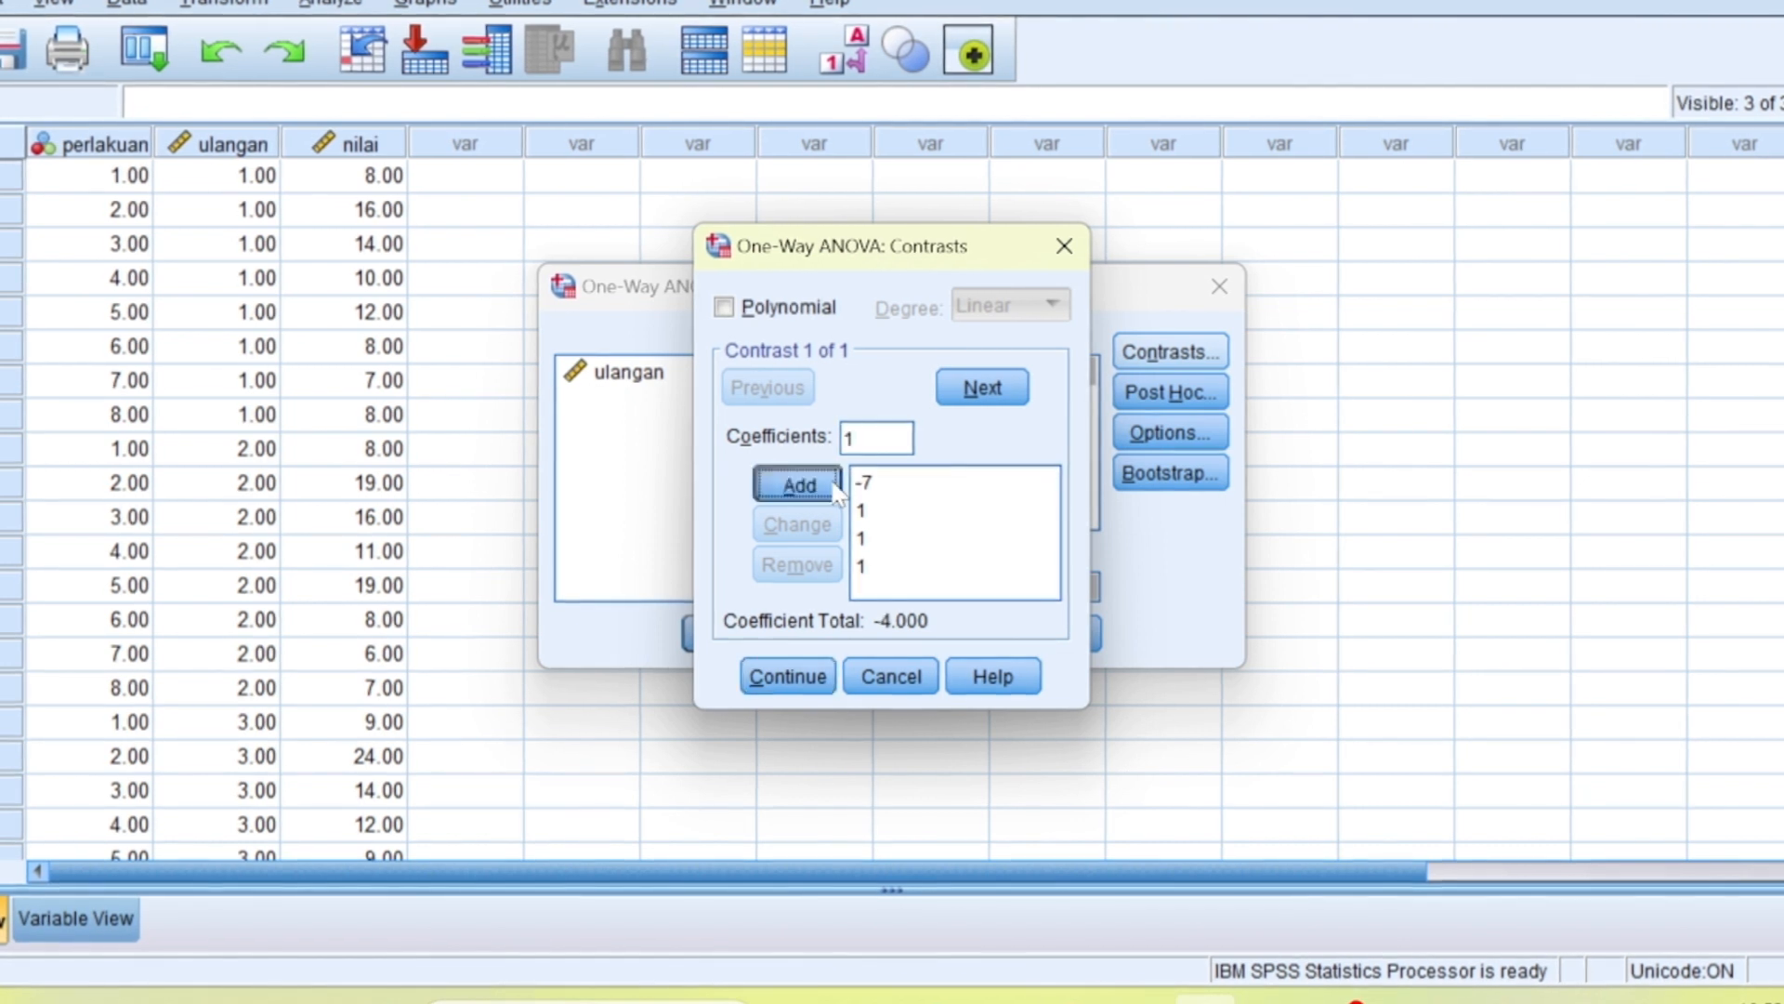
{"action": "left_click", "coordinate": [797, 484]}
{"action": "type", "text": "1"}
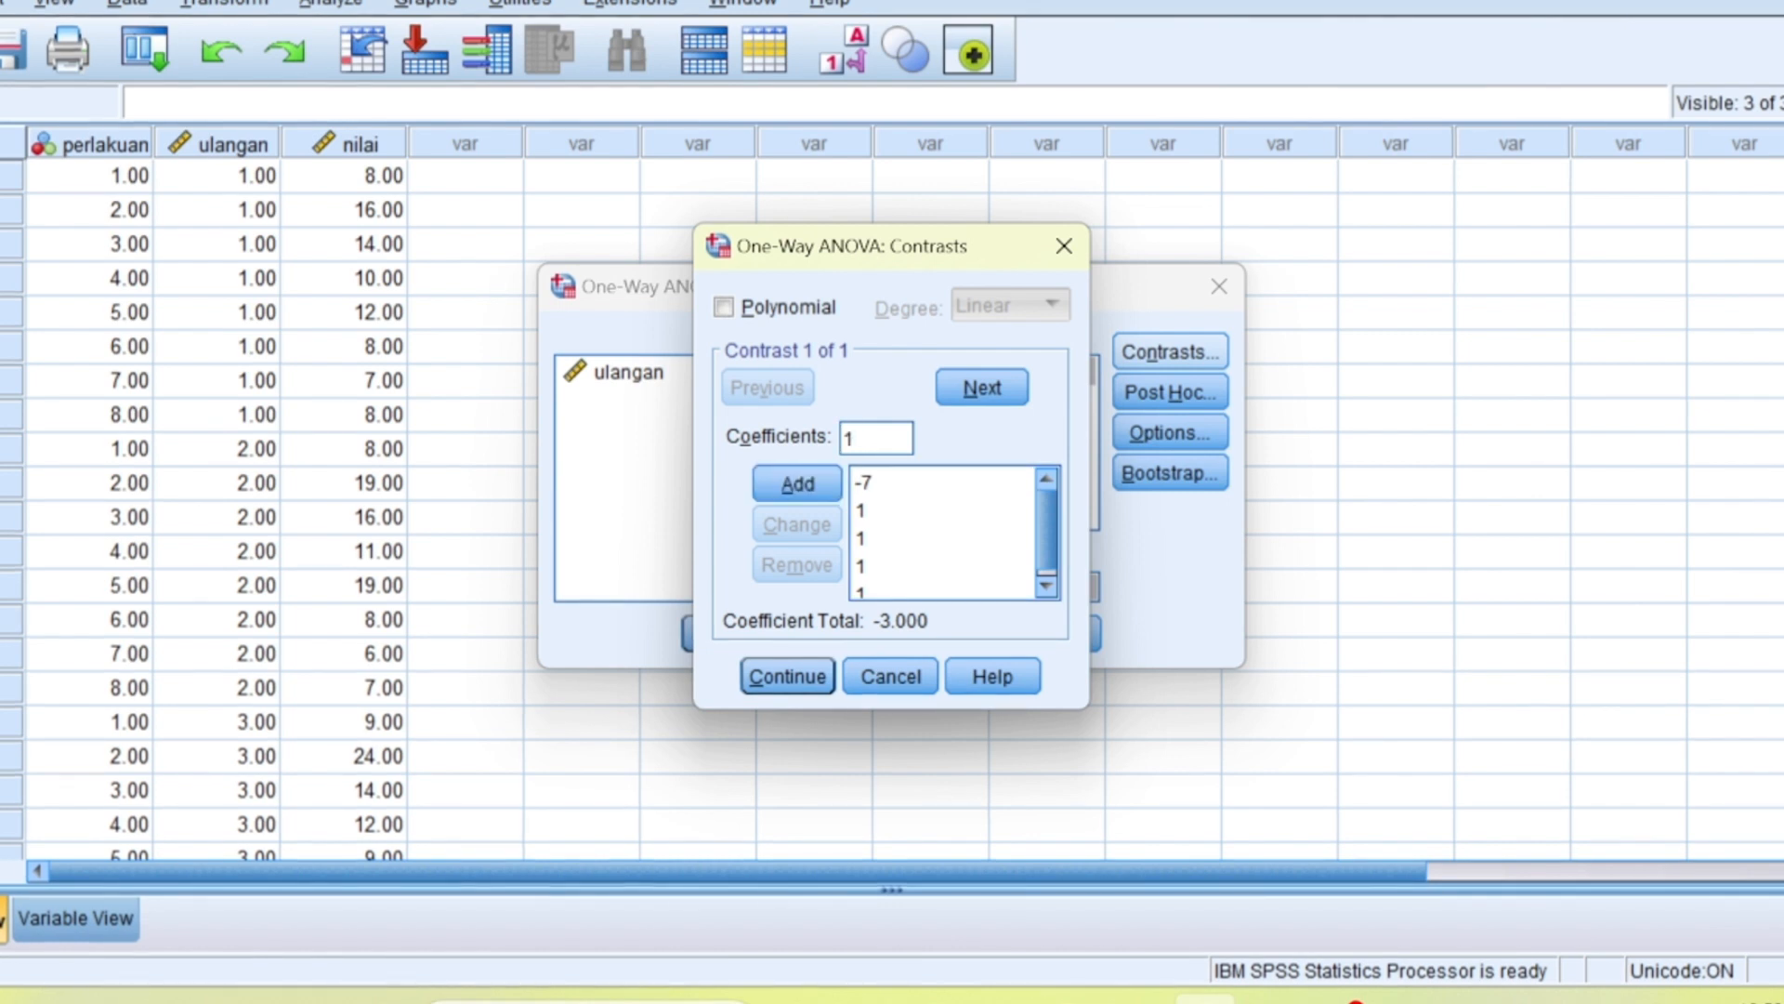
{"action": "left_click", "coordinate": [816, 493]}
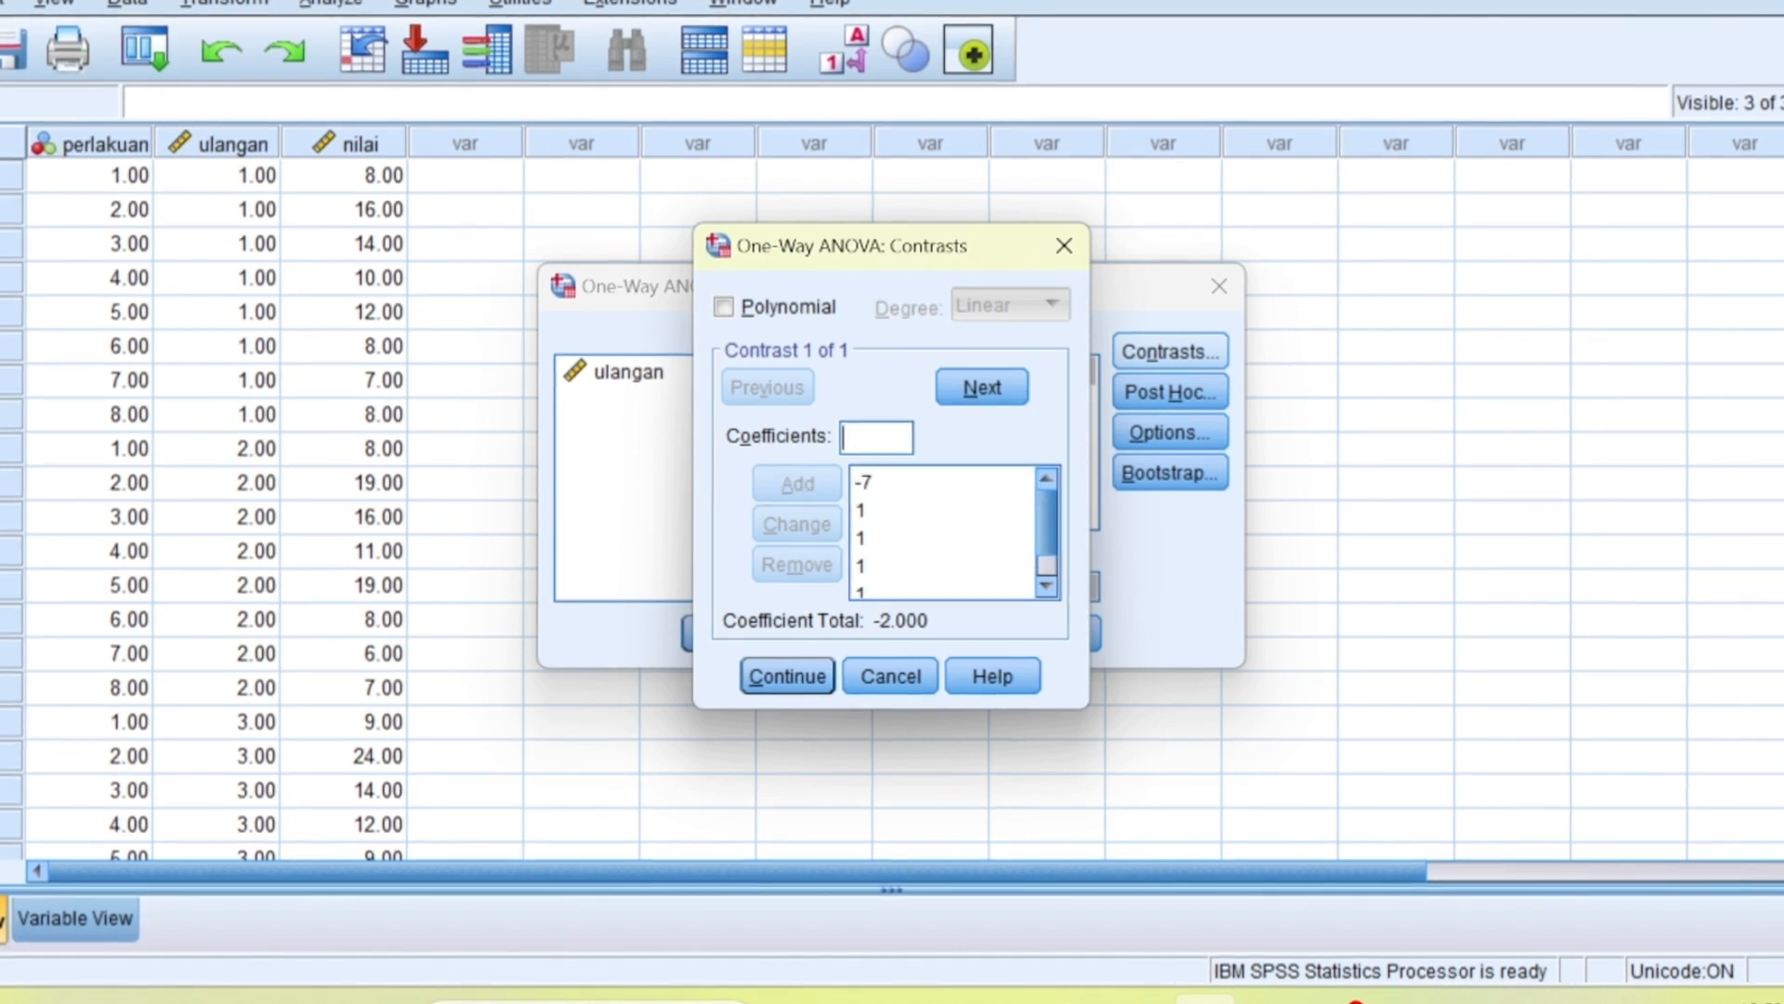
{"action": "type", "text": "1"}
{"action": "left_click", "coordinate": [798, 484]}
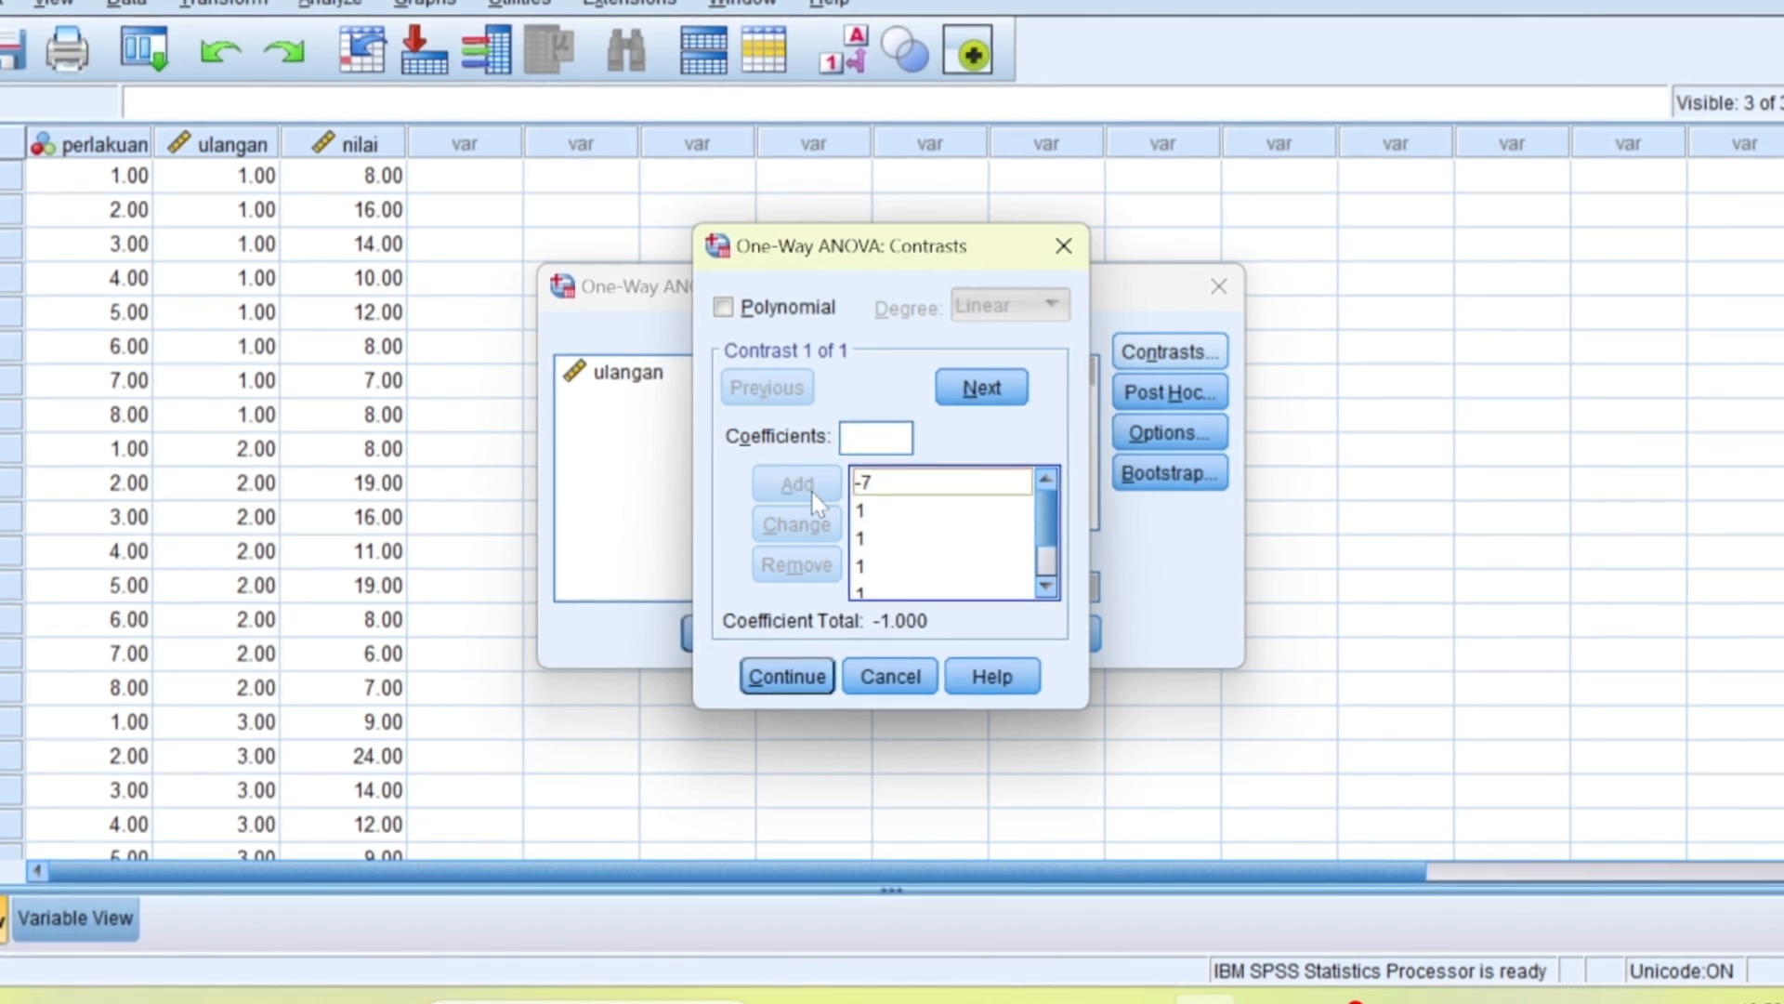
{"action": "type", "text": "1"}
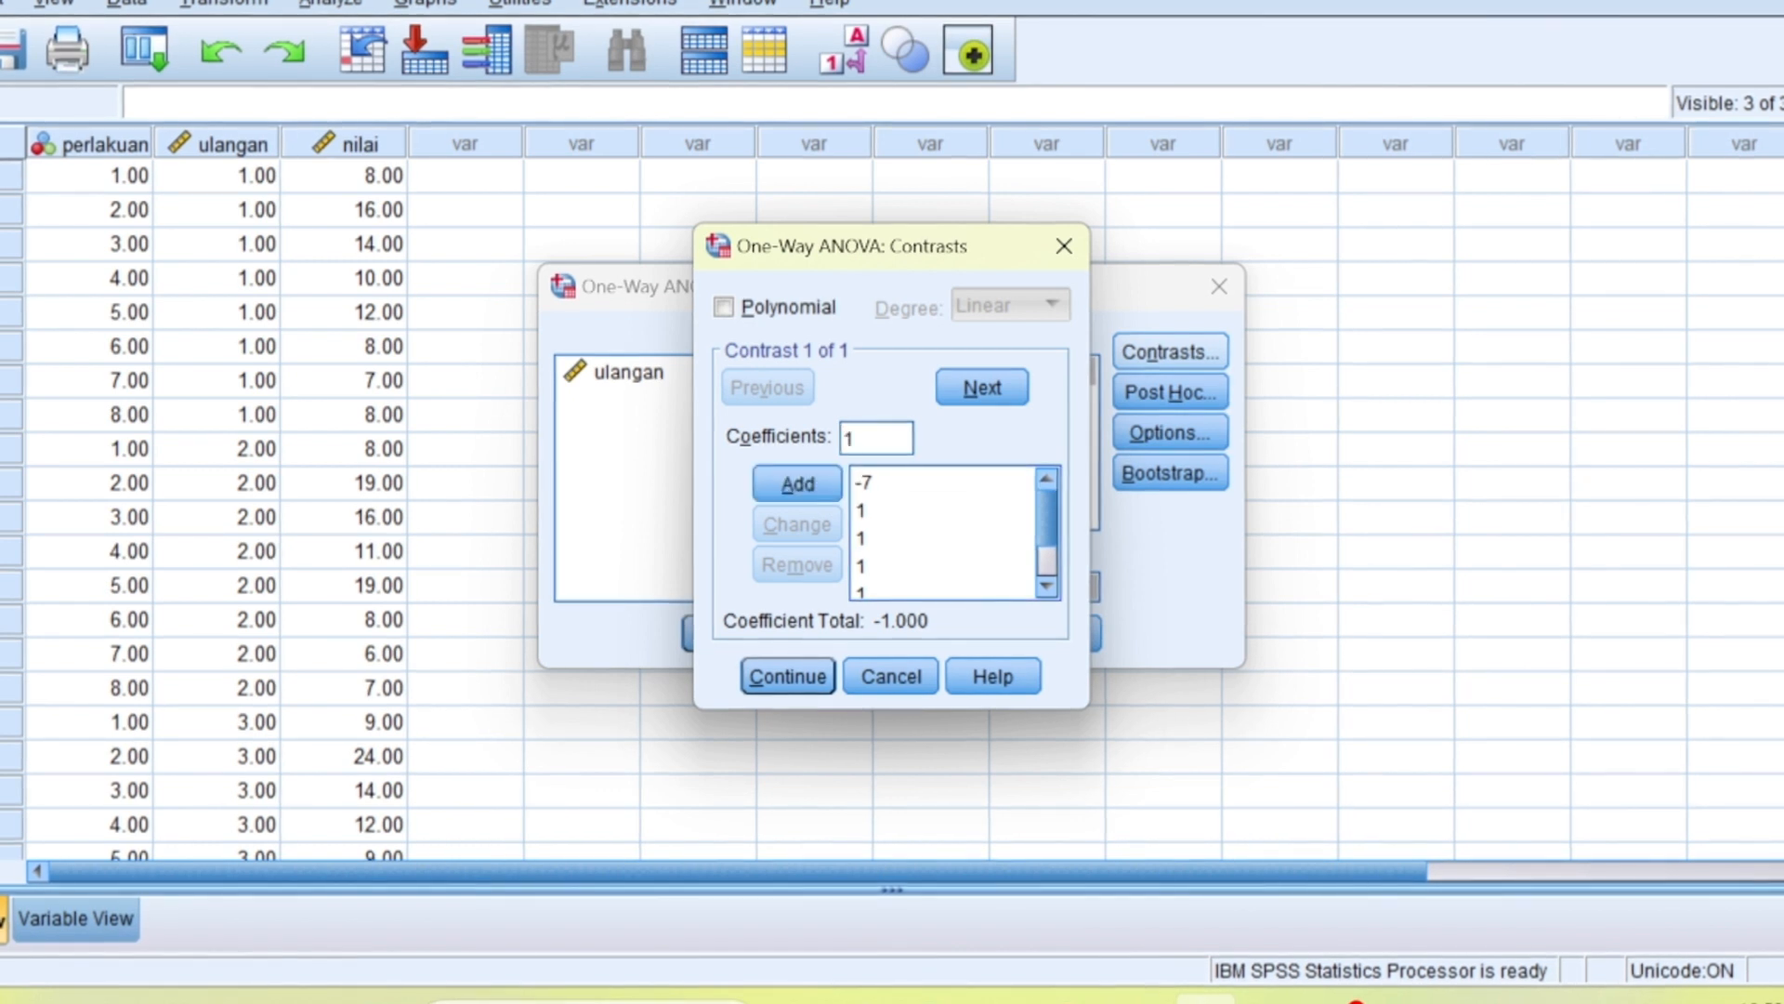
{"action": "left_click", "coordinate": [797, 484]}
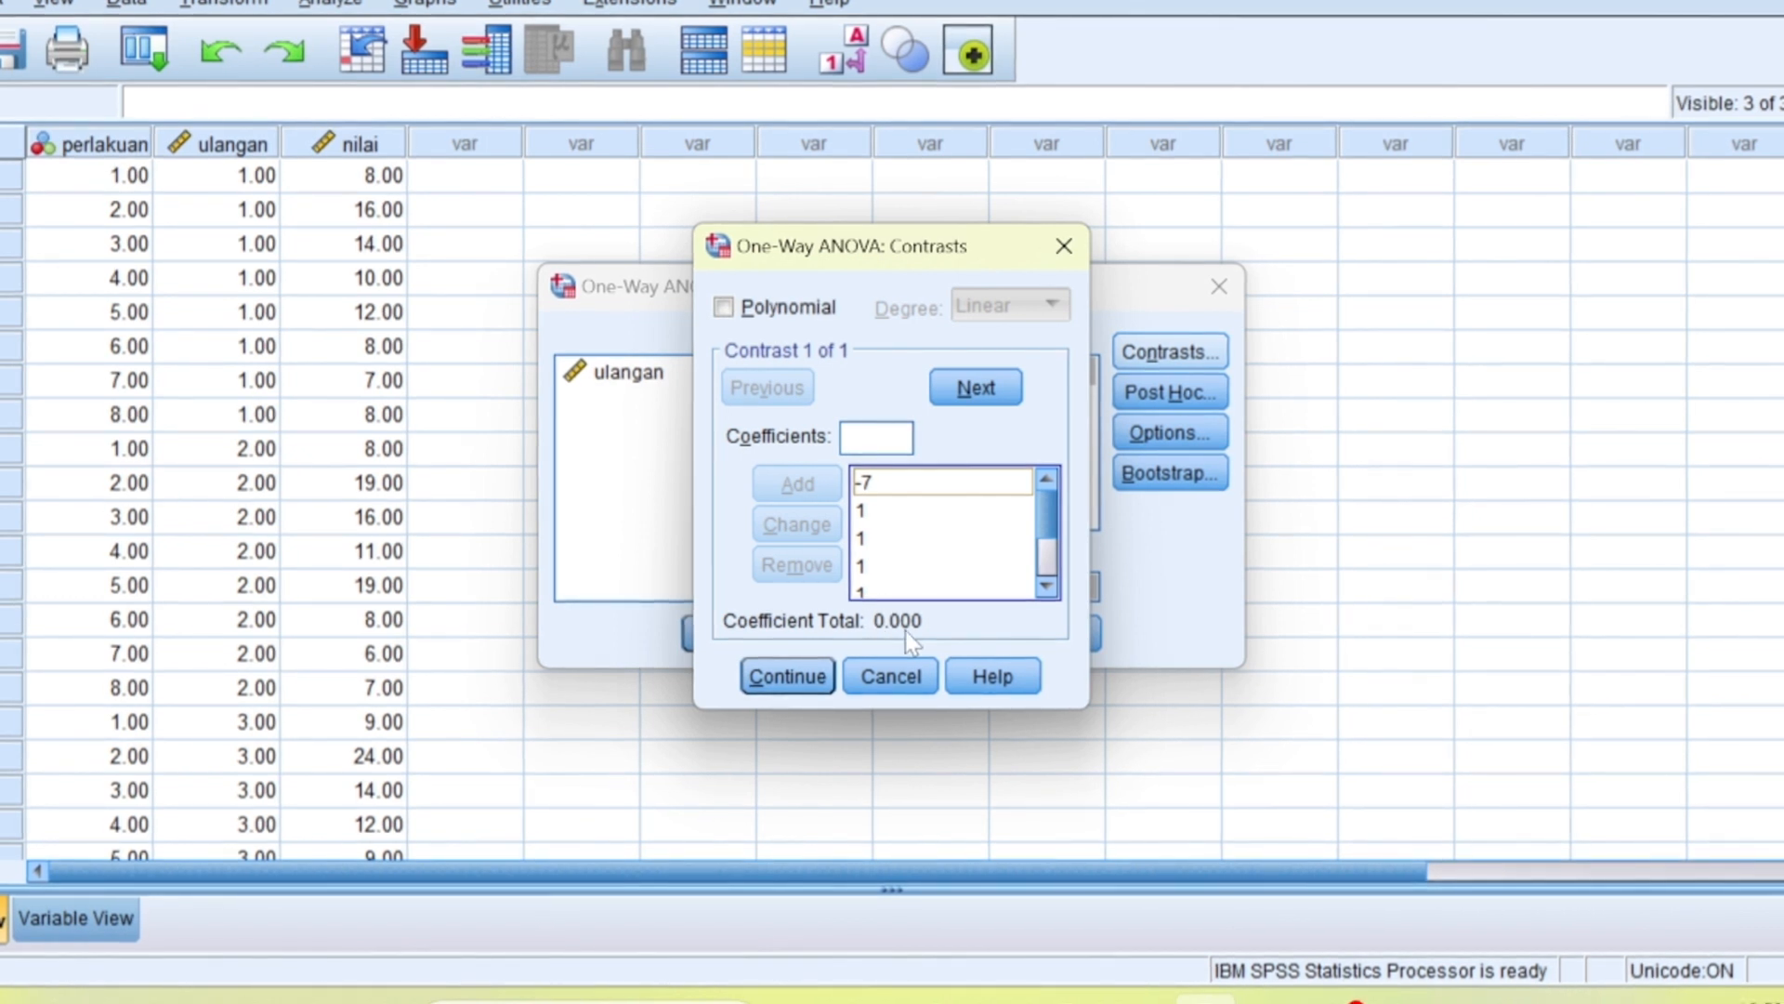
Step: Start contrast 2 and enter 0, -5 and -5 as its first three coefficients
{"action": "left_click", "coordinate": [976, 389]}
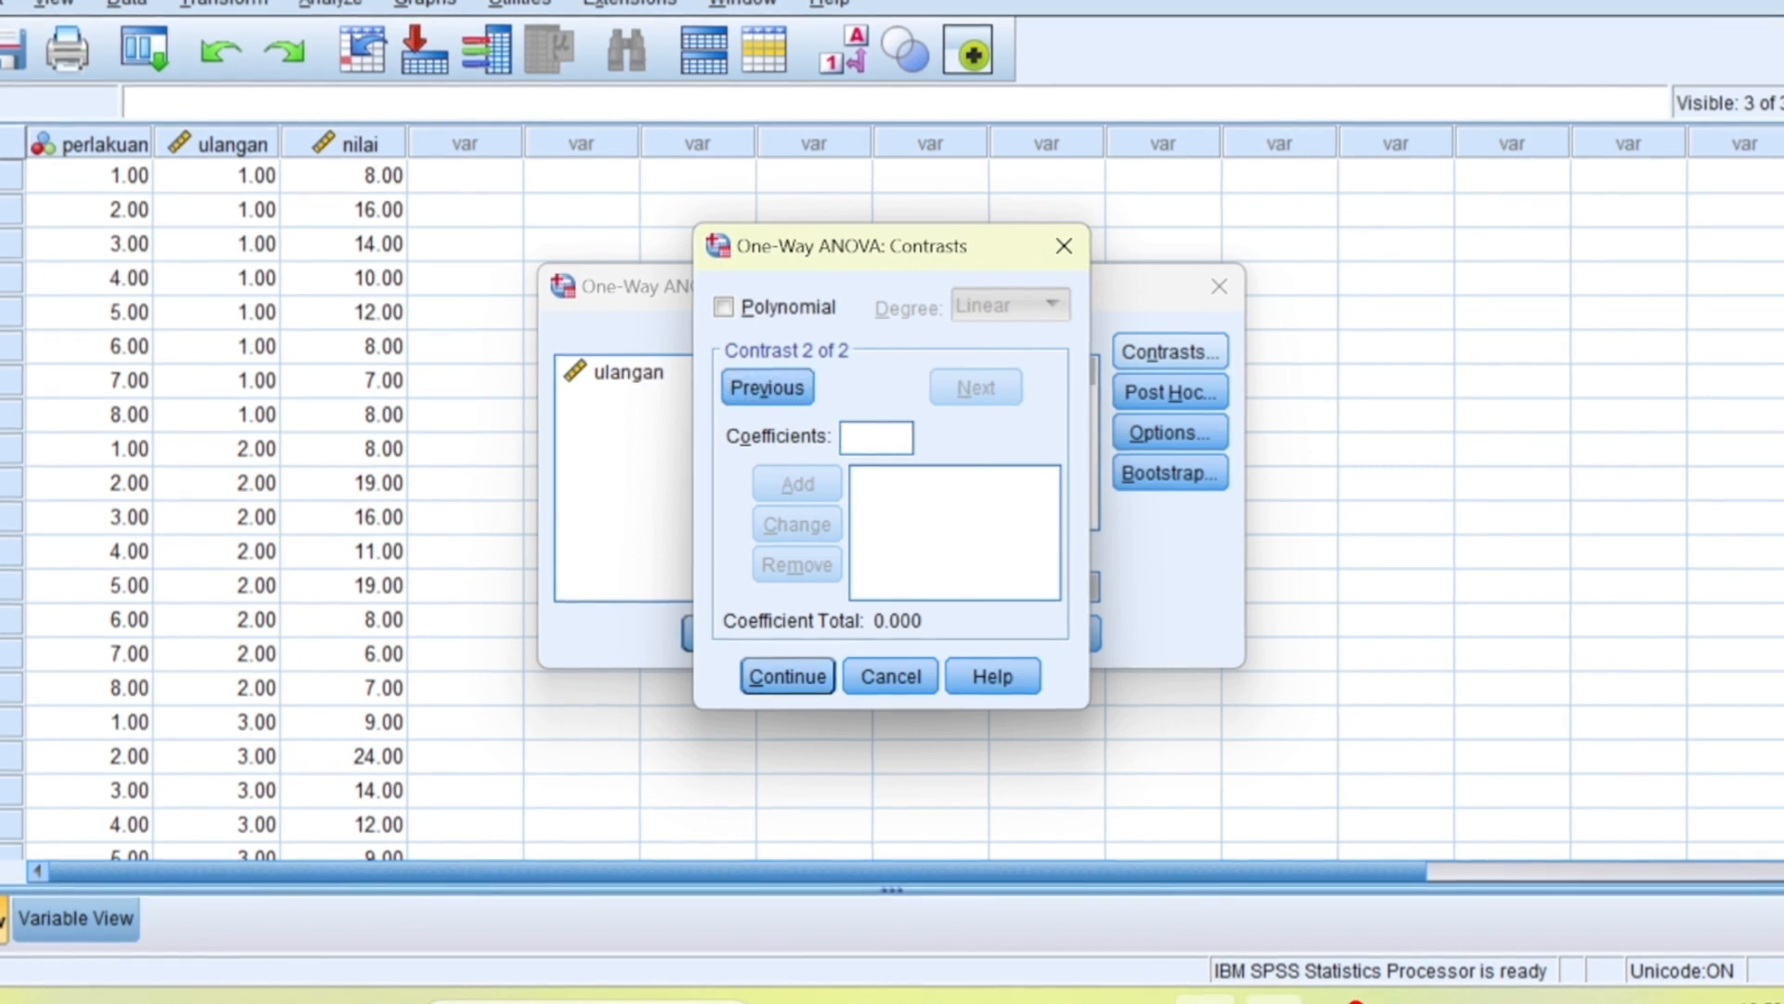
{"action": "left_click", "coordinate": [1135, 1000]}
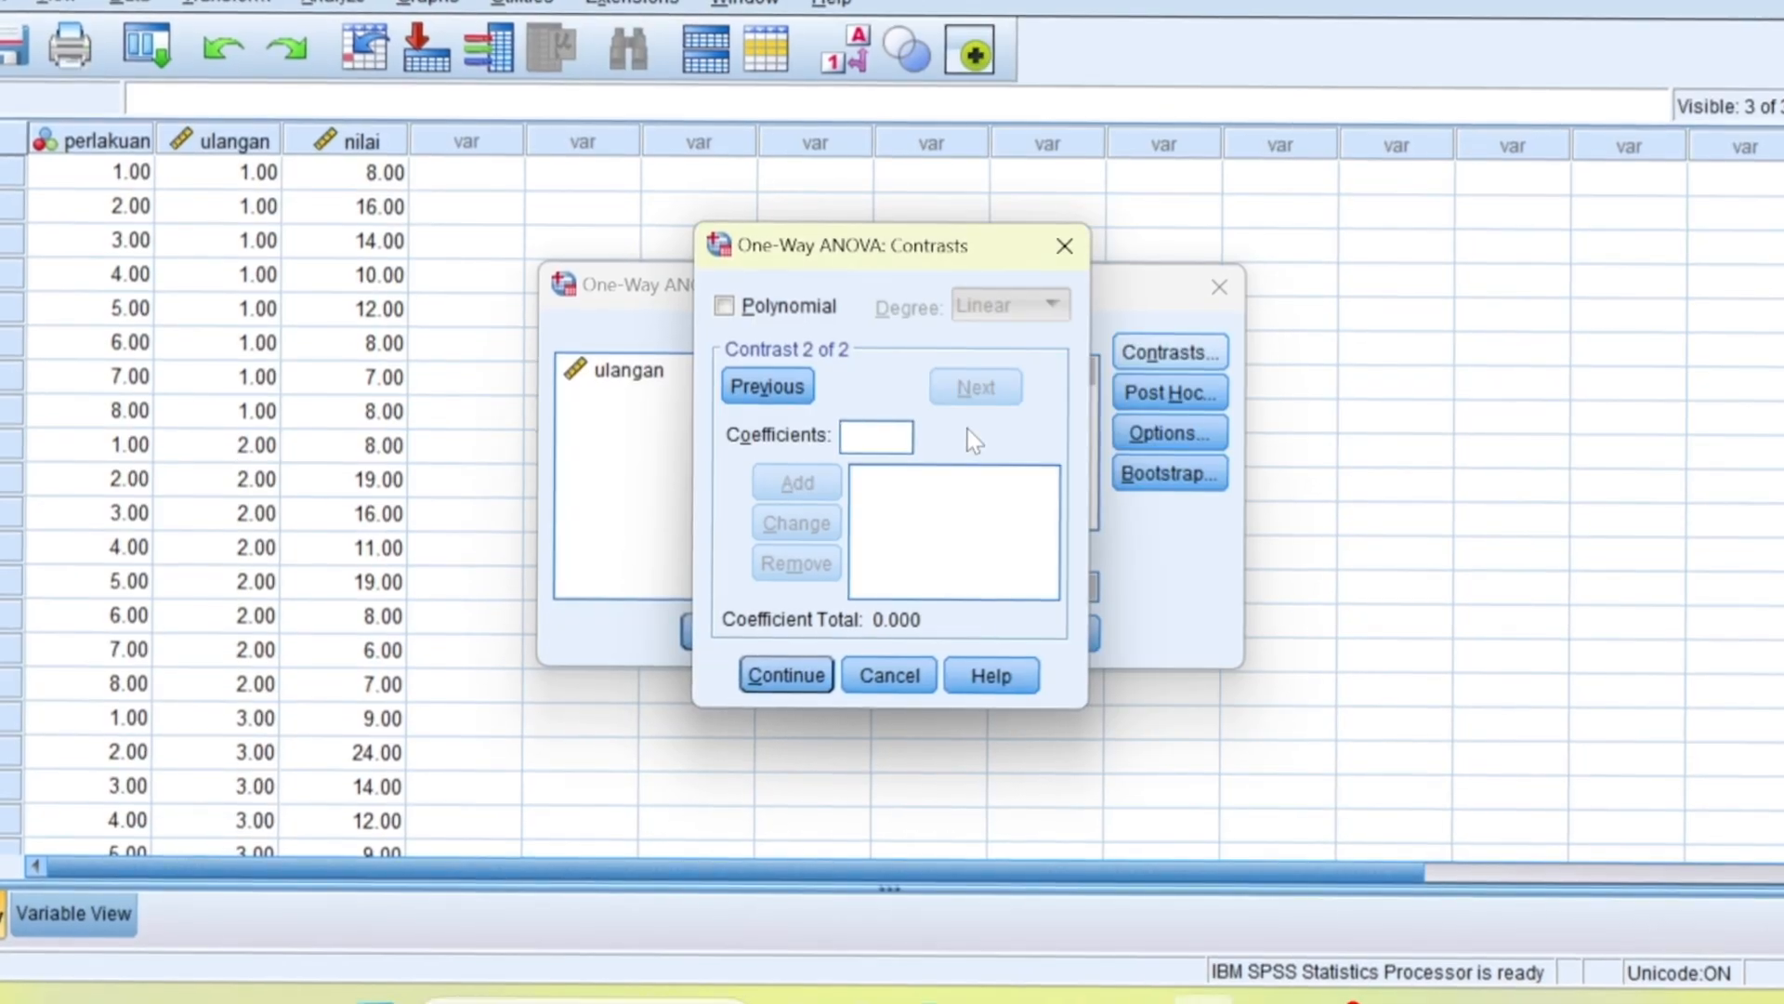
{"action": "type", "text": "0"}
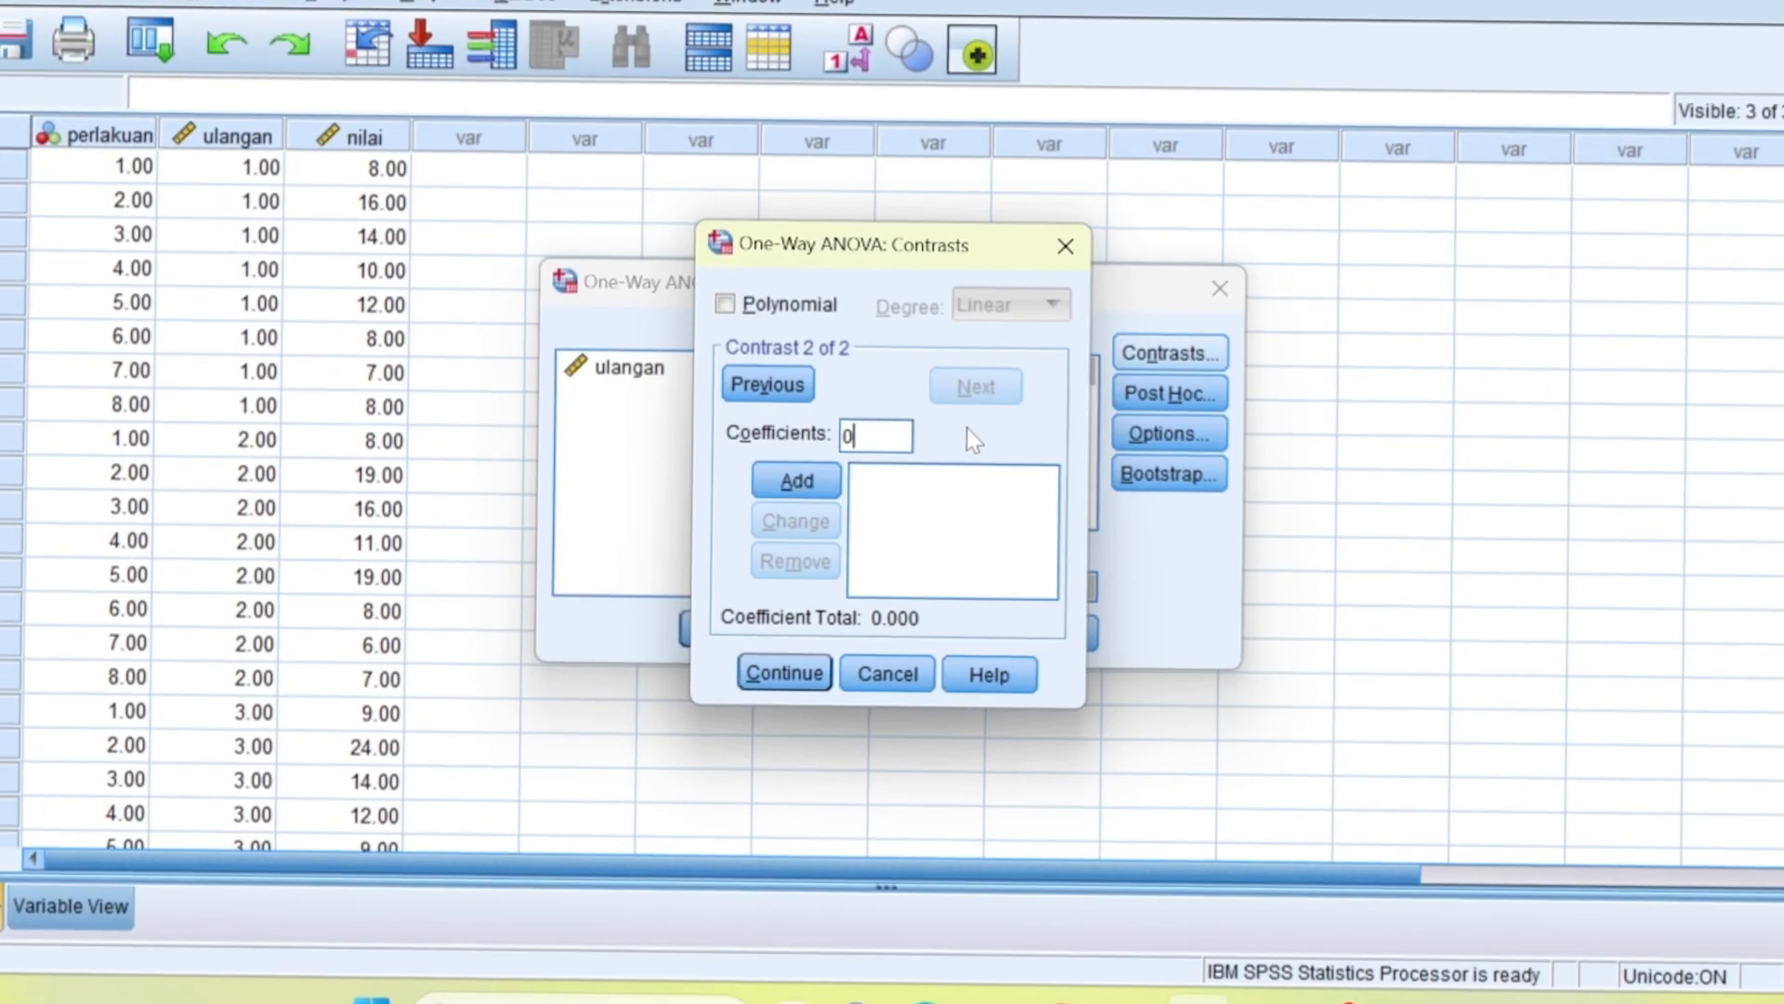
{"action": "left_click", "coordinate": [811, 485]}
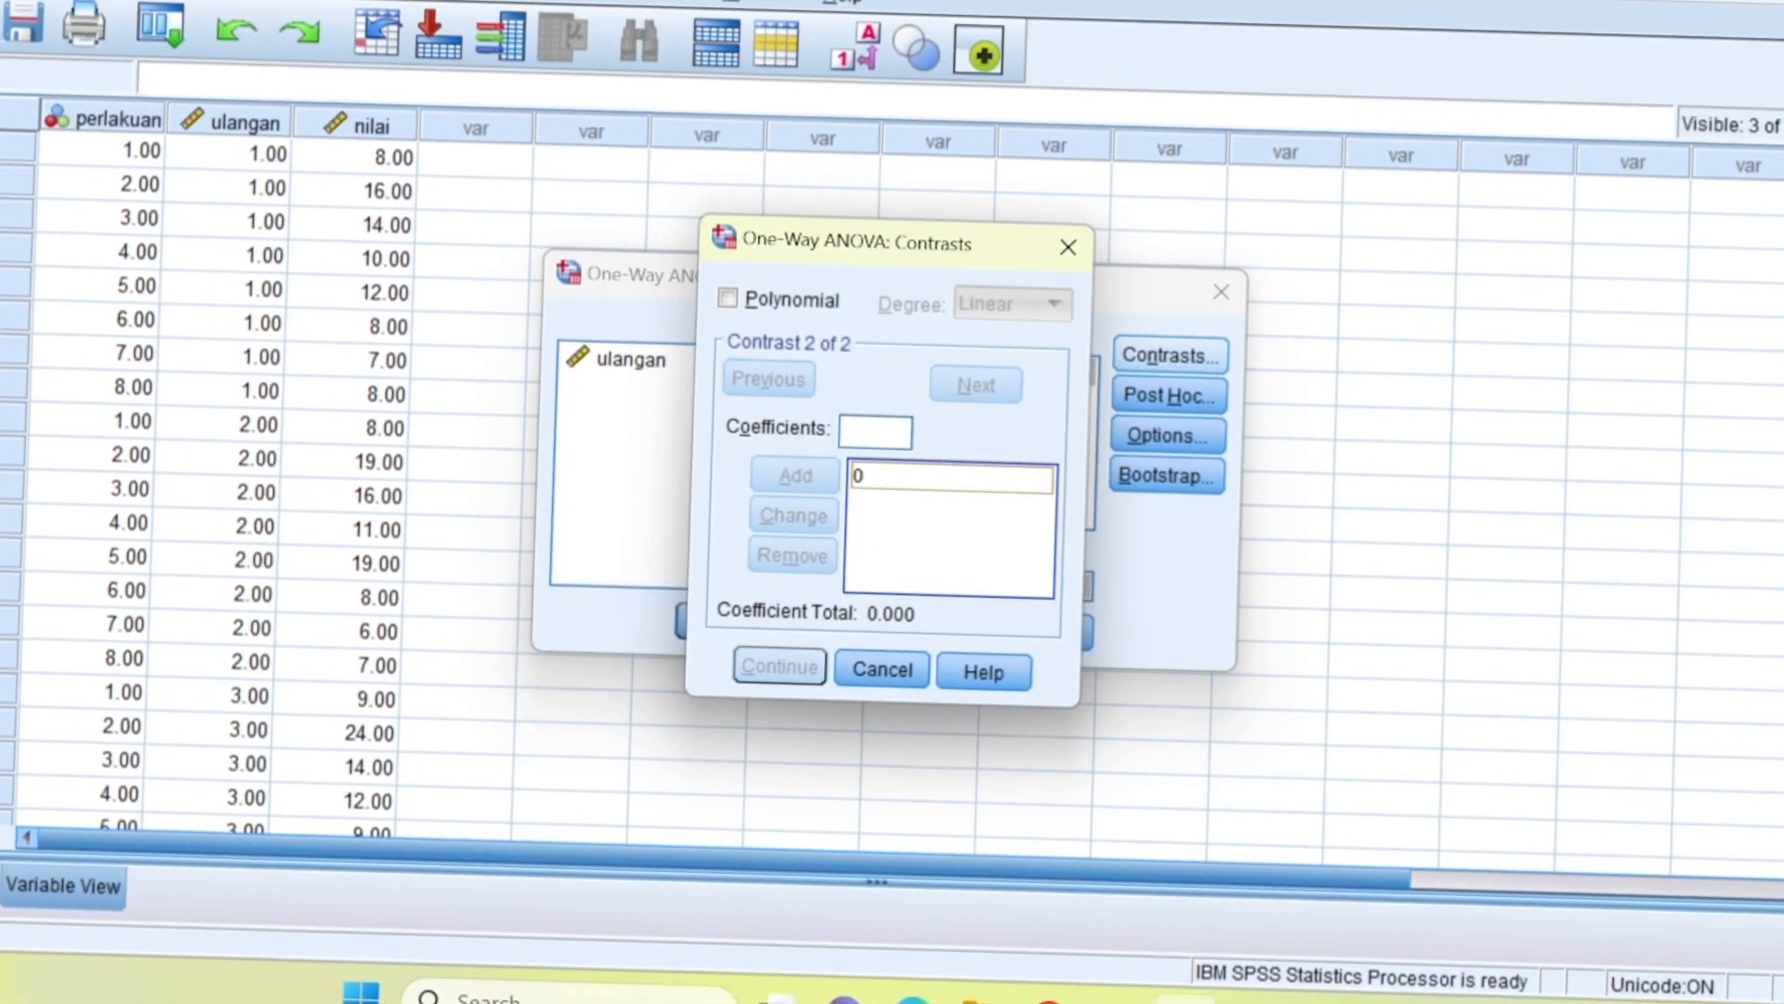
{"action": "type", "text": "-5"}
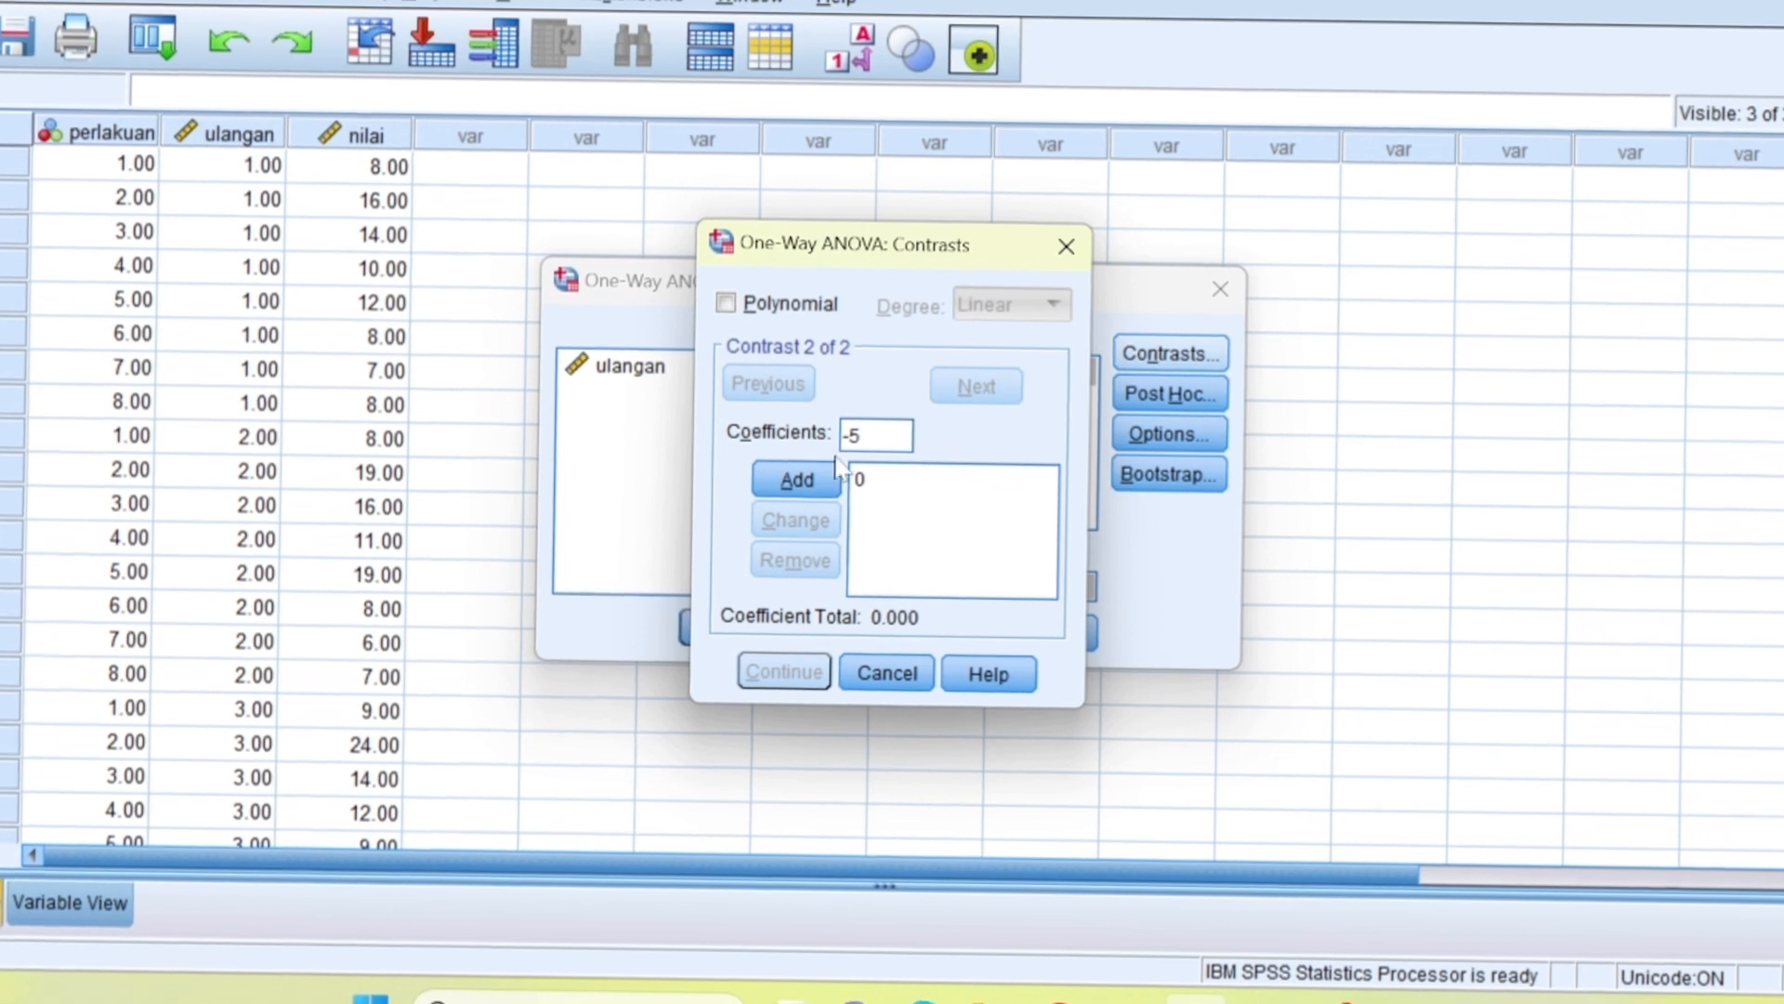
{"action": "left_click", "coordinate": [816, 486]}
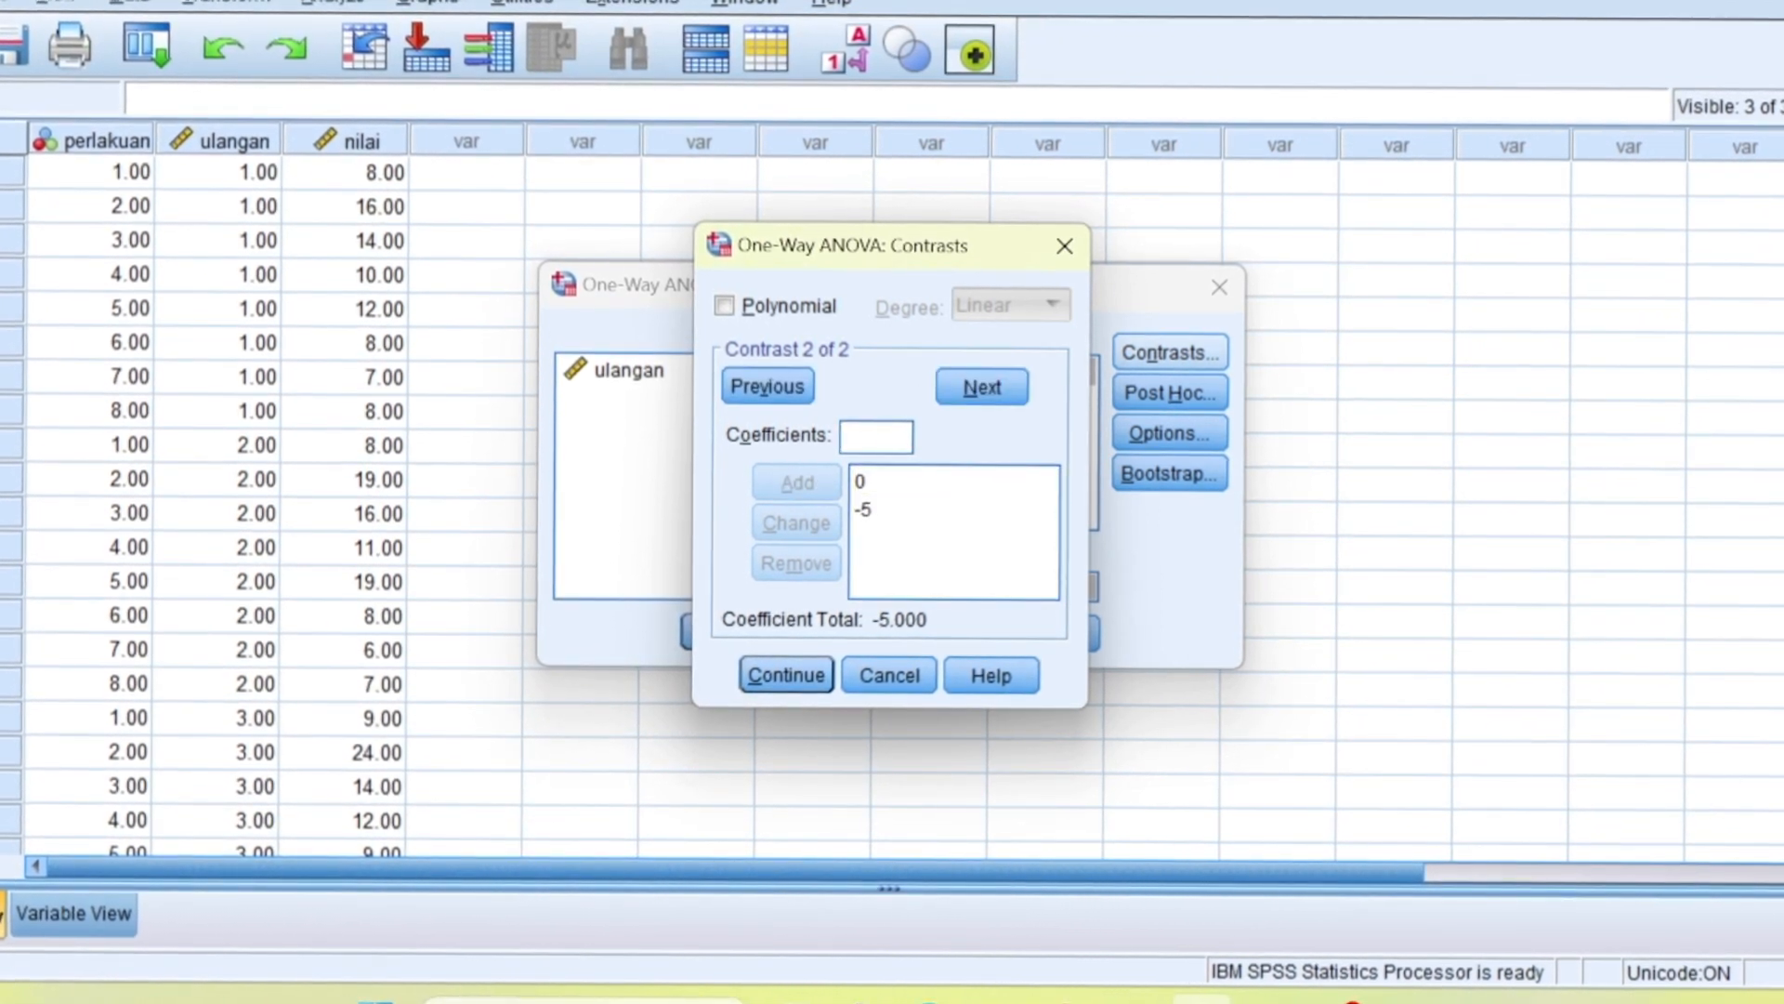
{"action": "type", "text": "-5"}
{"action": "left_click", "coordinate": [797, 483]}
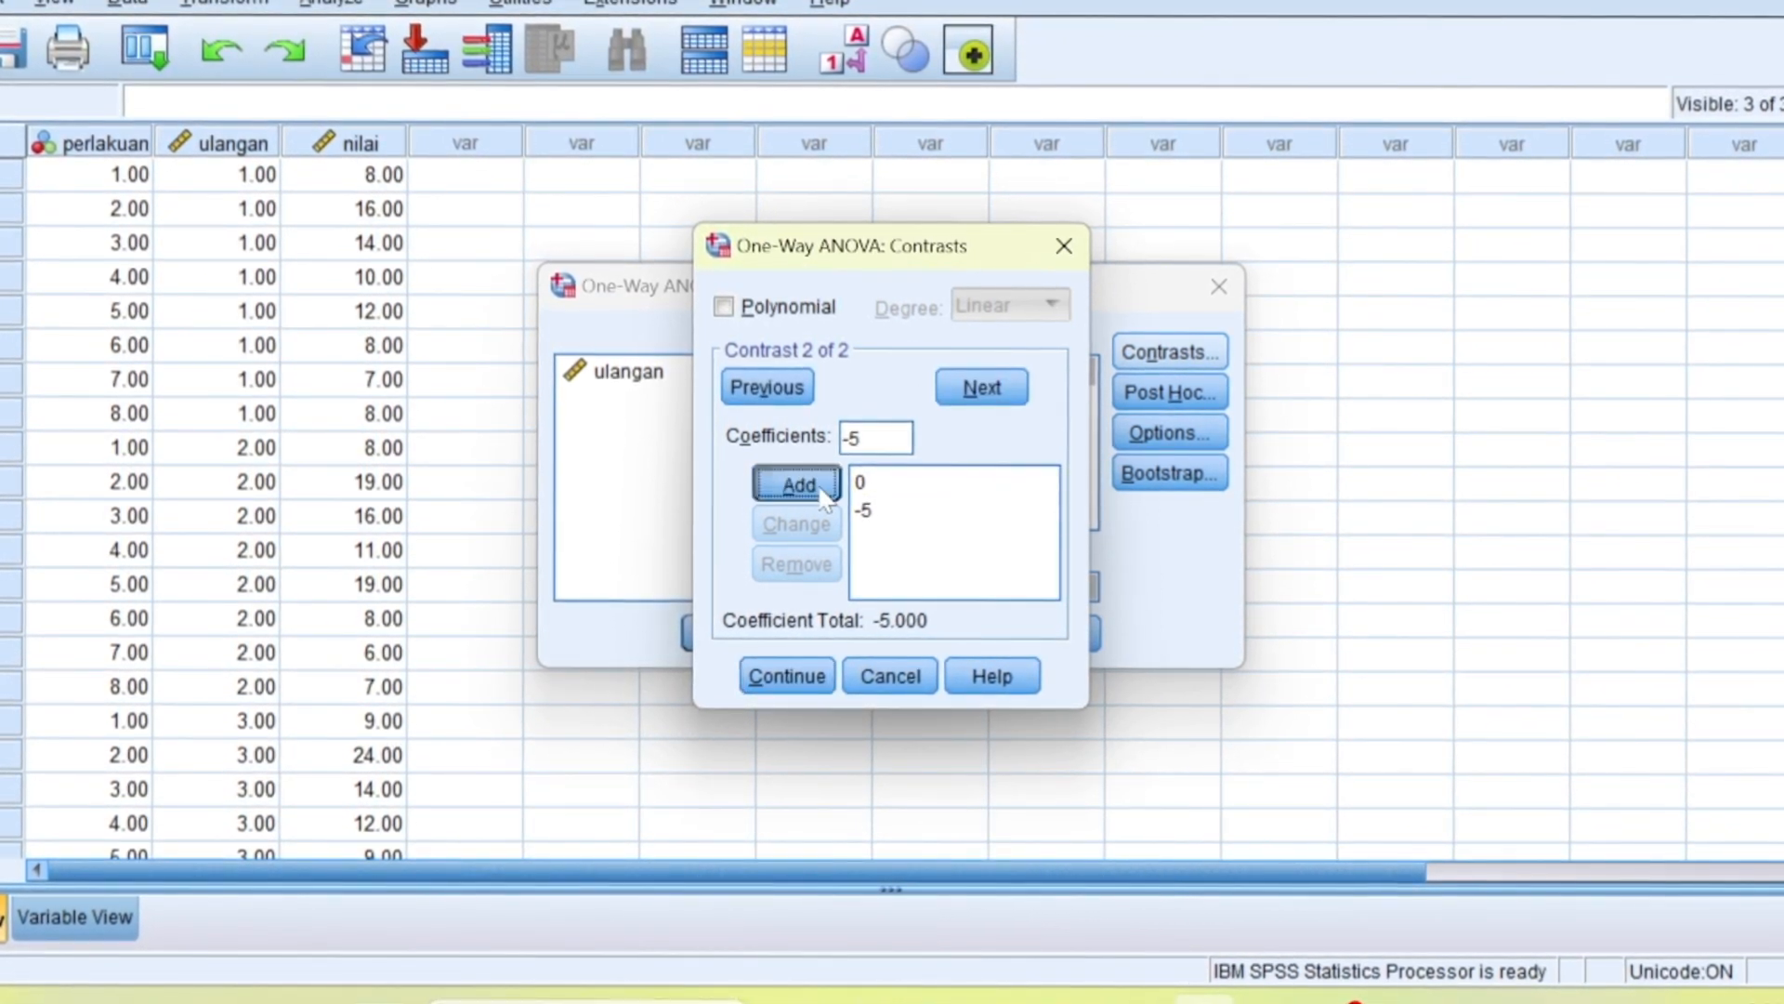
Step: Complete contrast 2 by adding the coefficient 2 for each of the five remaining treatments, D to H
{"action": "type", "text": "2"}
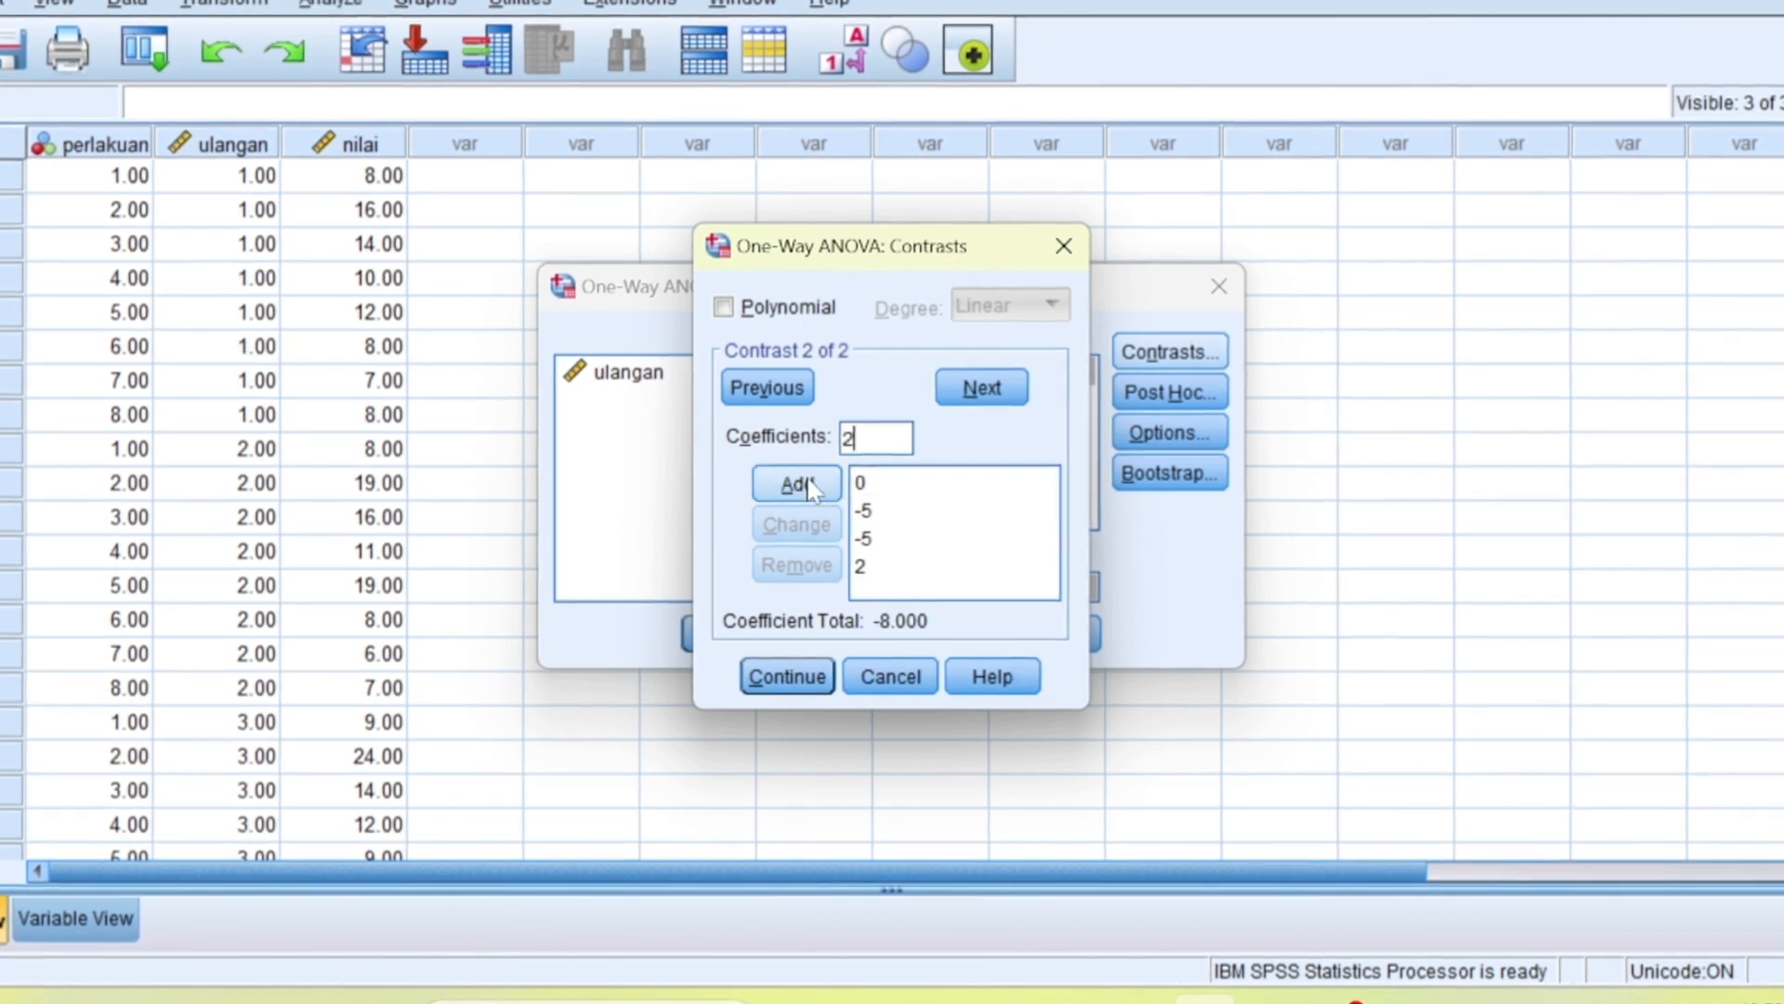
{"action": "left_click", "coordinate": [798, 484]}
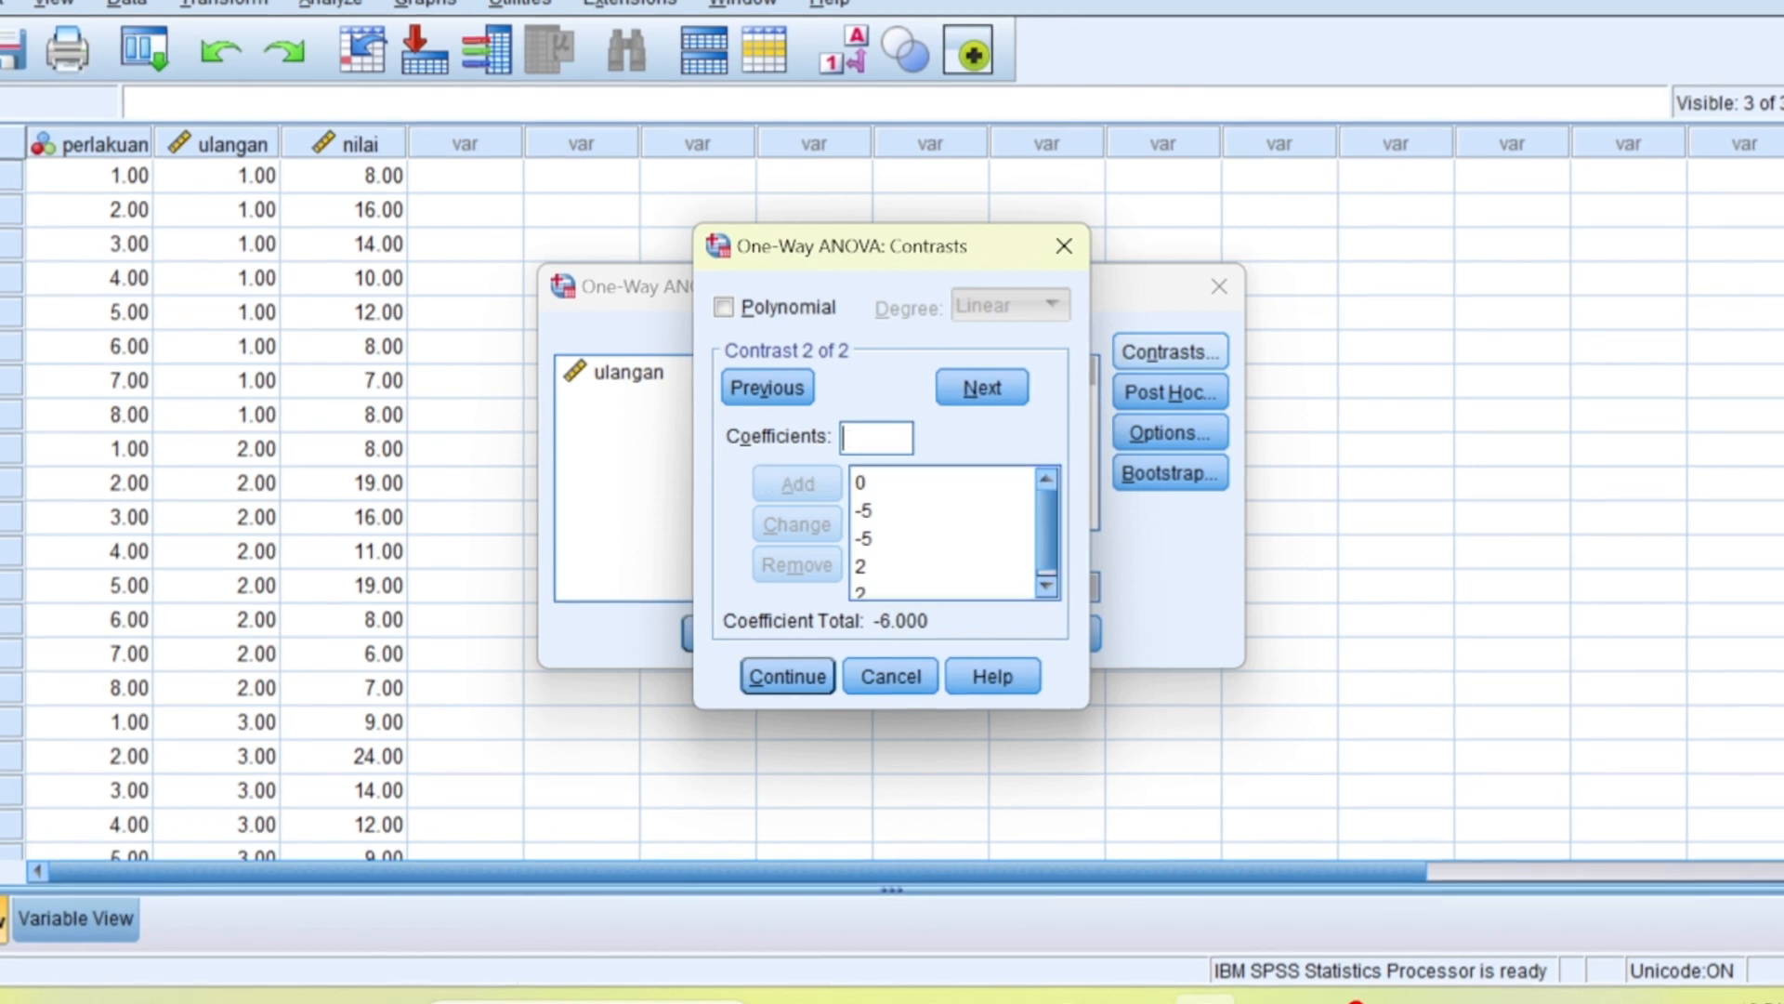
{"action": "type", "text": "2"}
{"action": "left_click", "coordinate": [799, 491]}
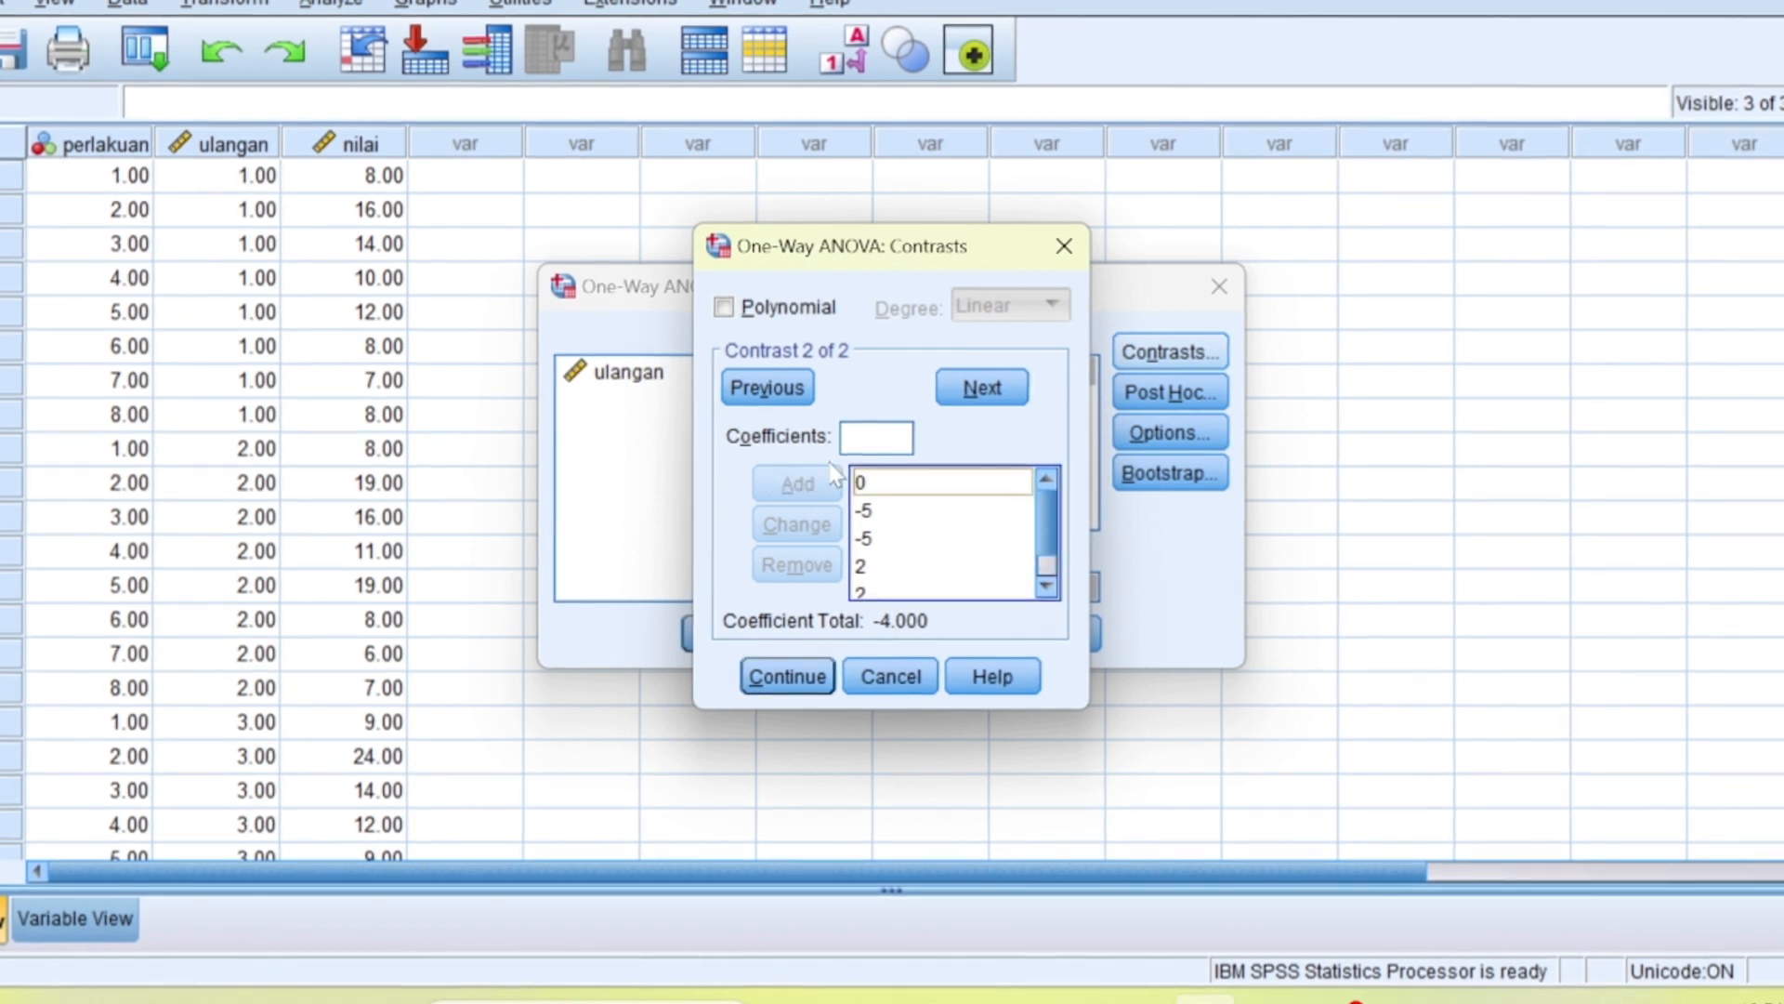
{"action": "type", "text": "2"}
{"action": "left_click", "coordinate": [814, 487]}
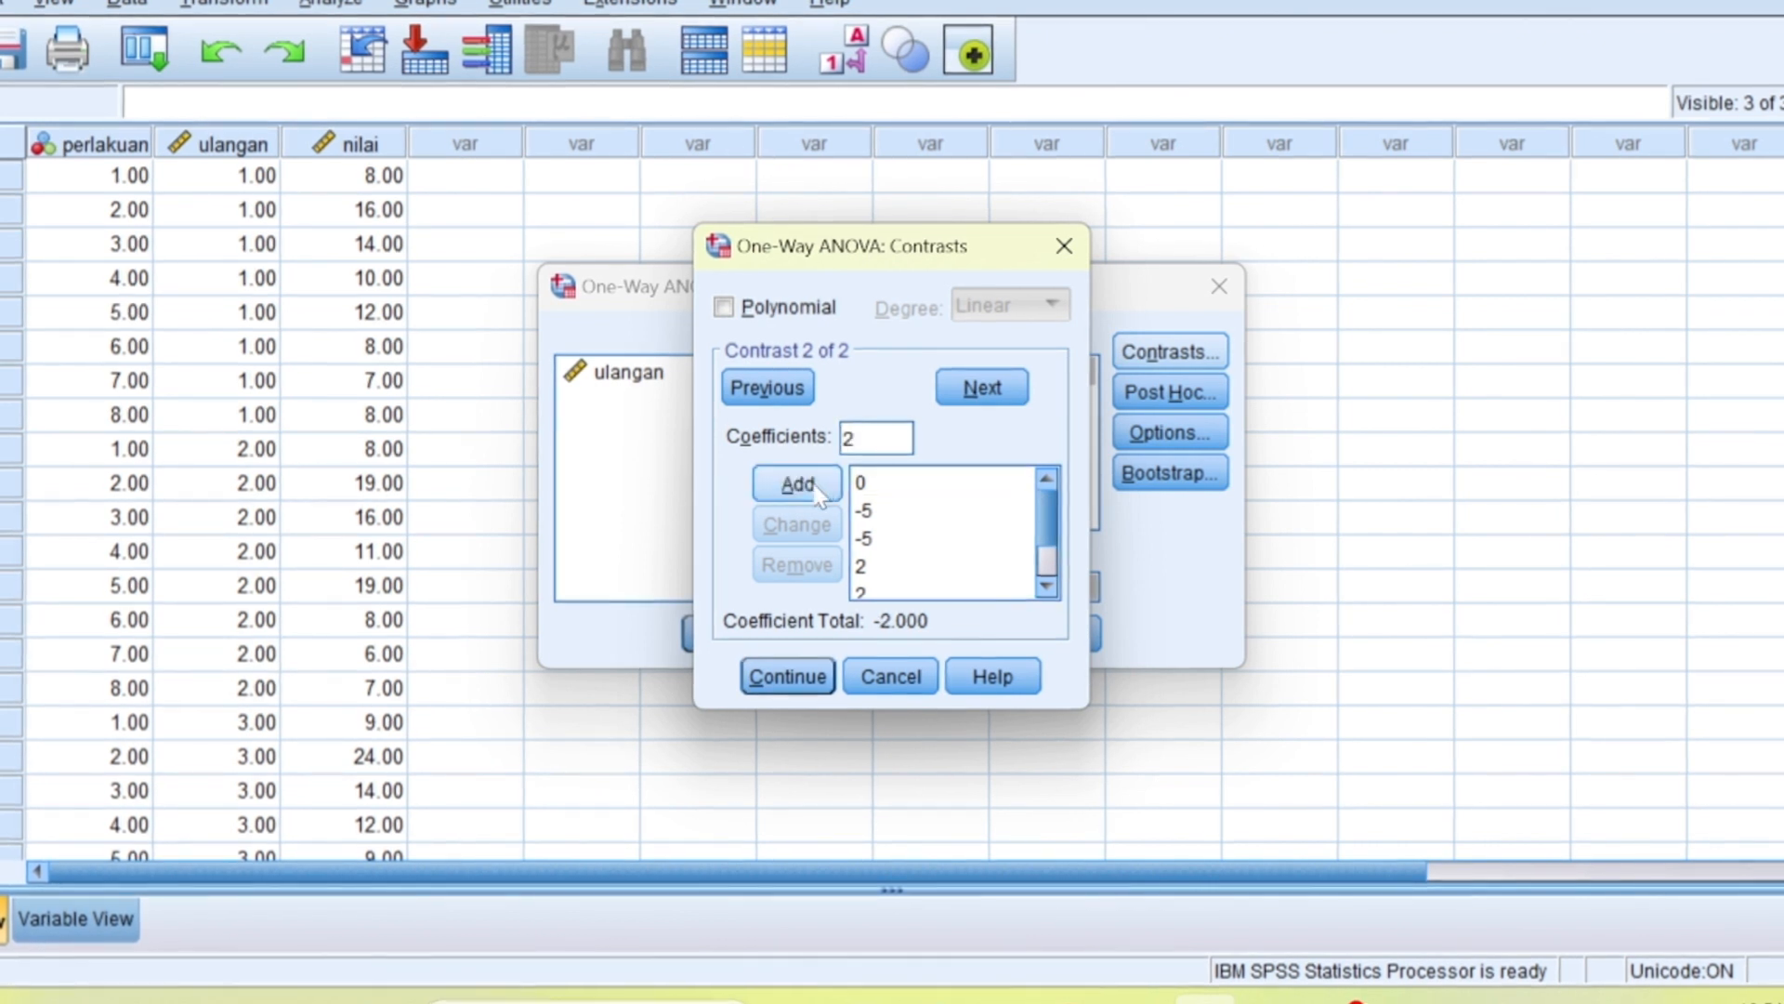
{"action": "left_click", "coordinate": [816, 490]}
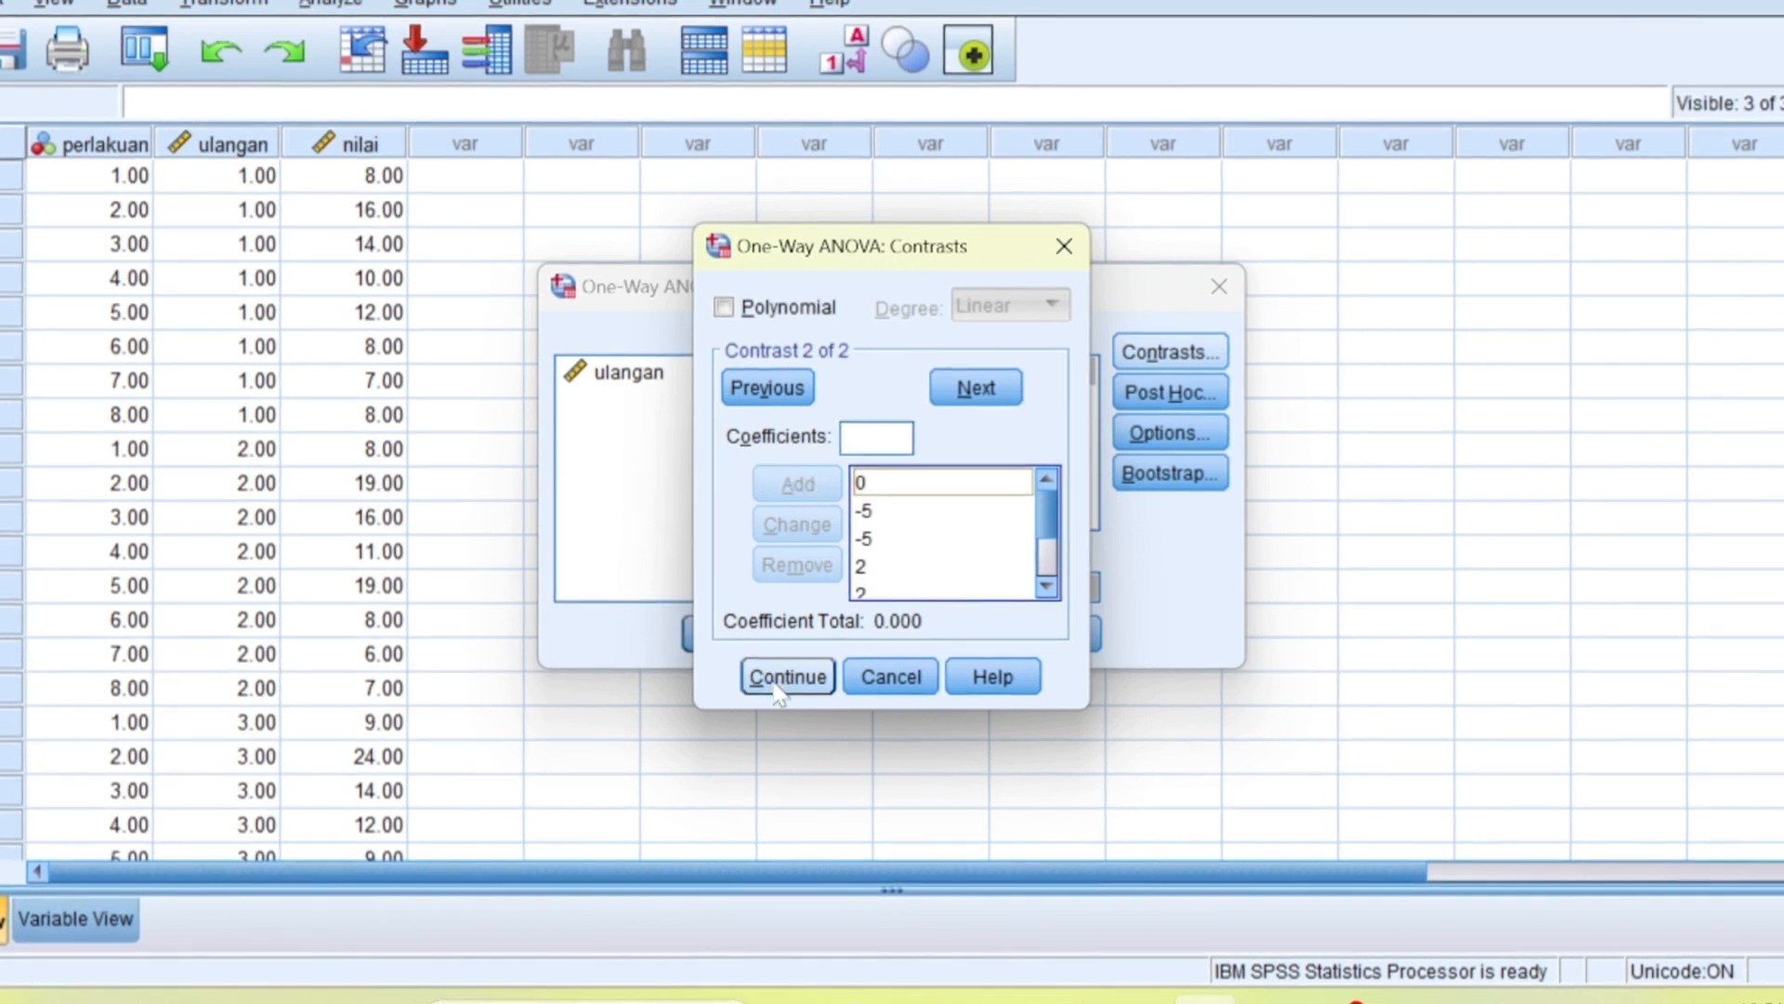
Step: Start contrast 3 and, following the PowerPoint coefficient table, enter 0, -1 and 1 as its first three coefficients
{"action": "left_click", "coordinate": [976, 389]}
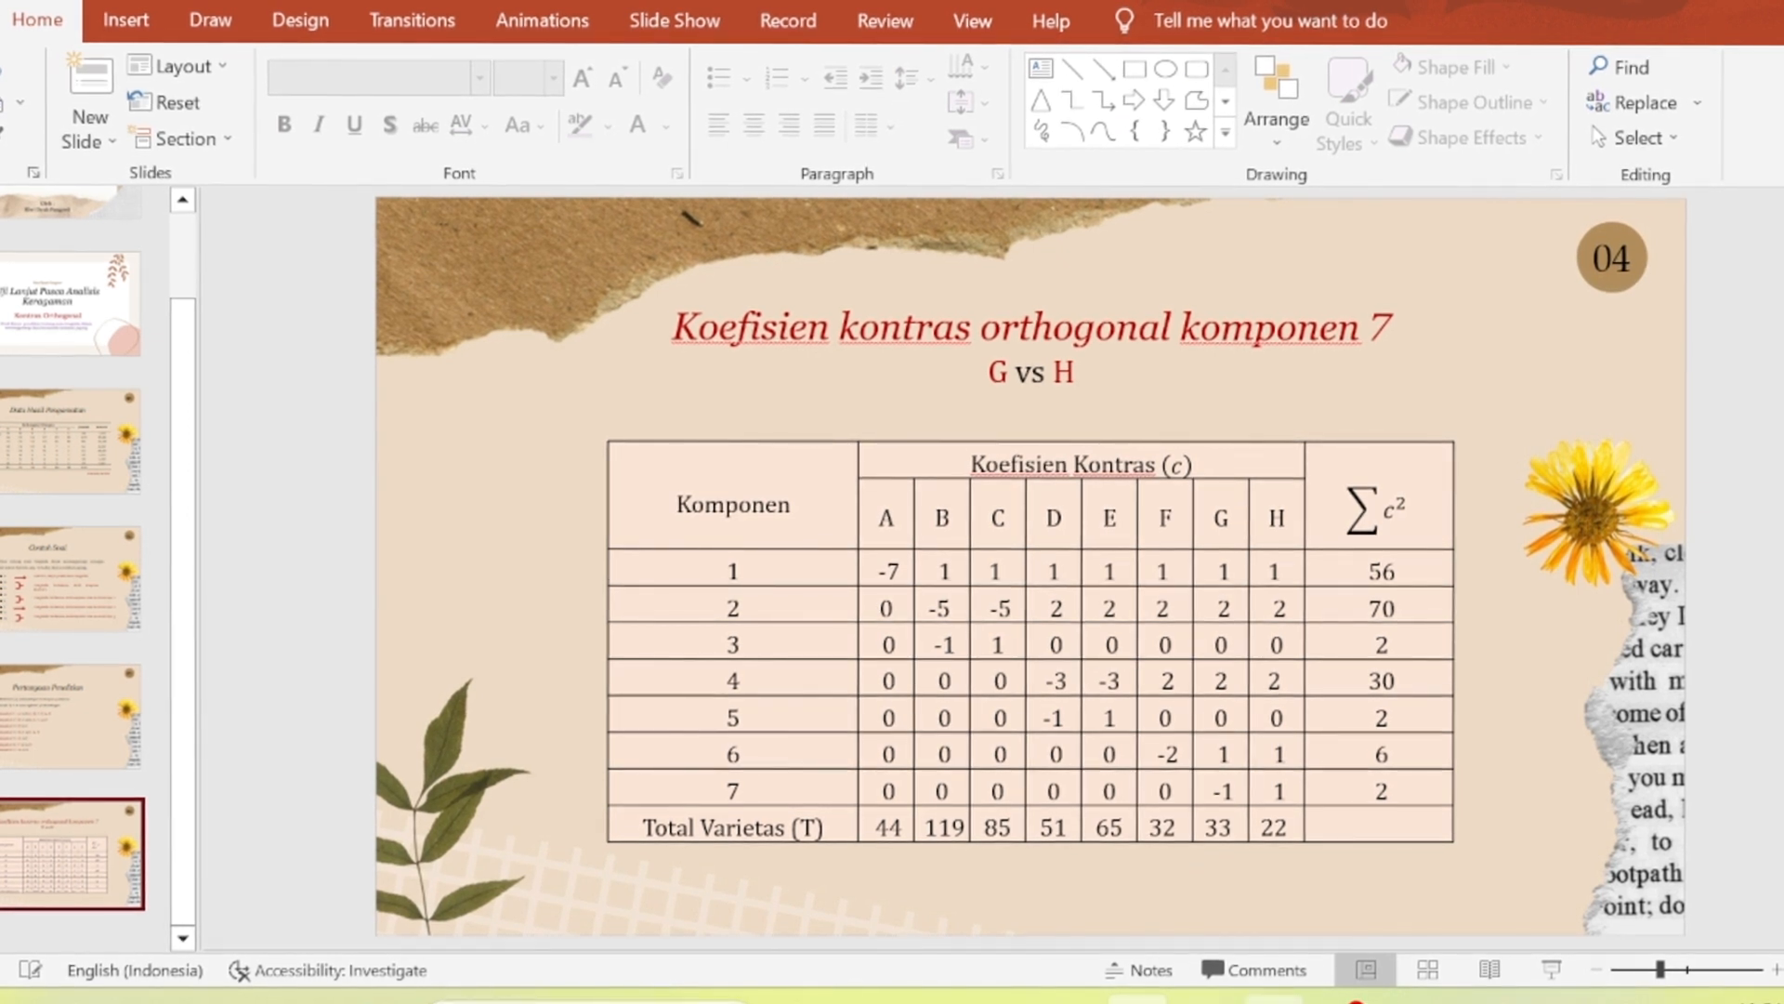
{"action": "mouse_move", "coordinate": [1204, 999]}
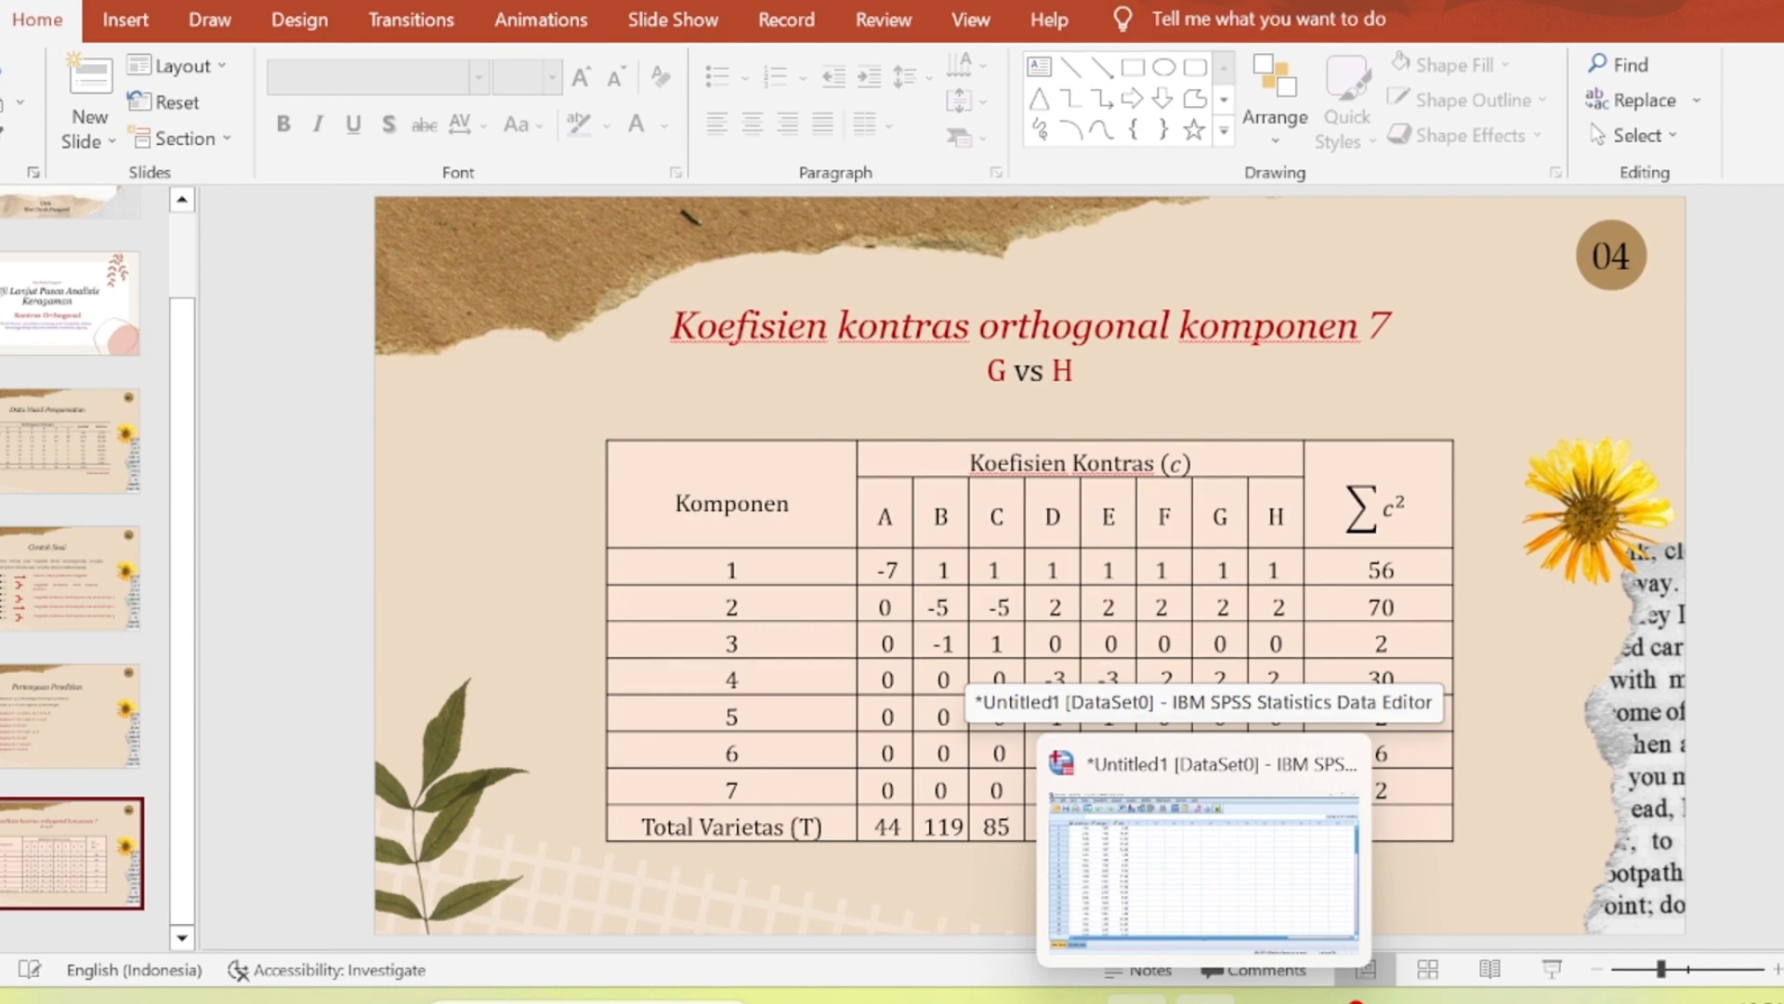
{"action": "left_click", "coordinate": [1204, 865]}
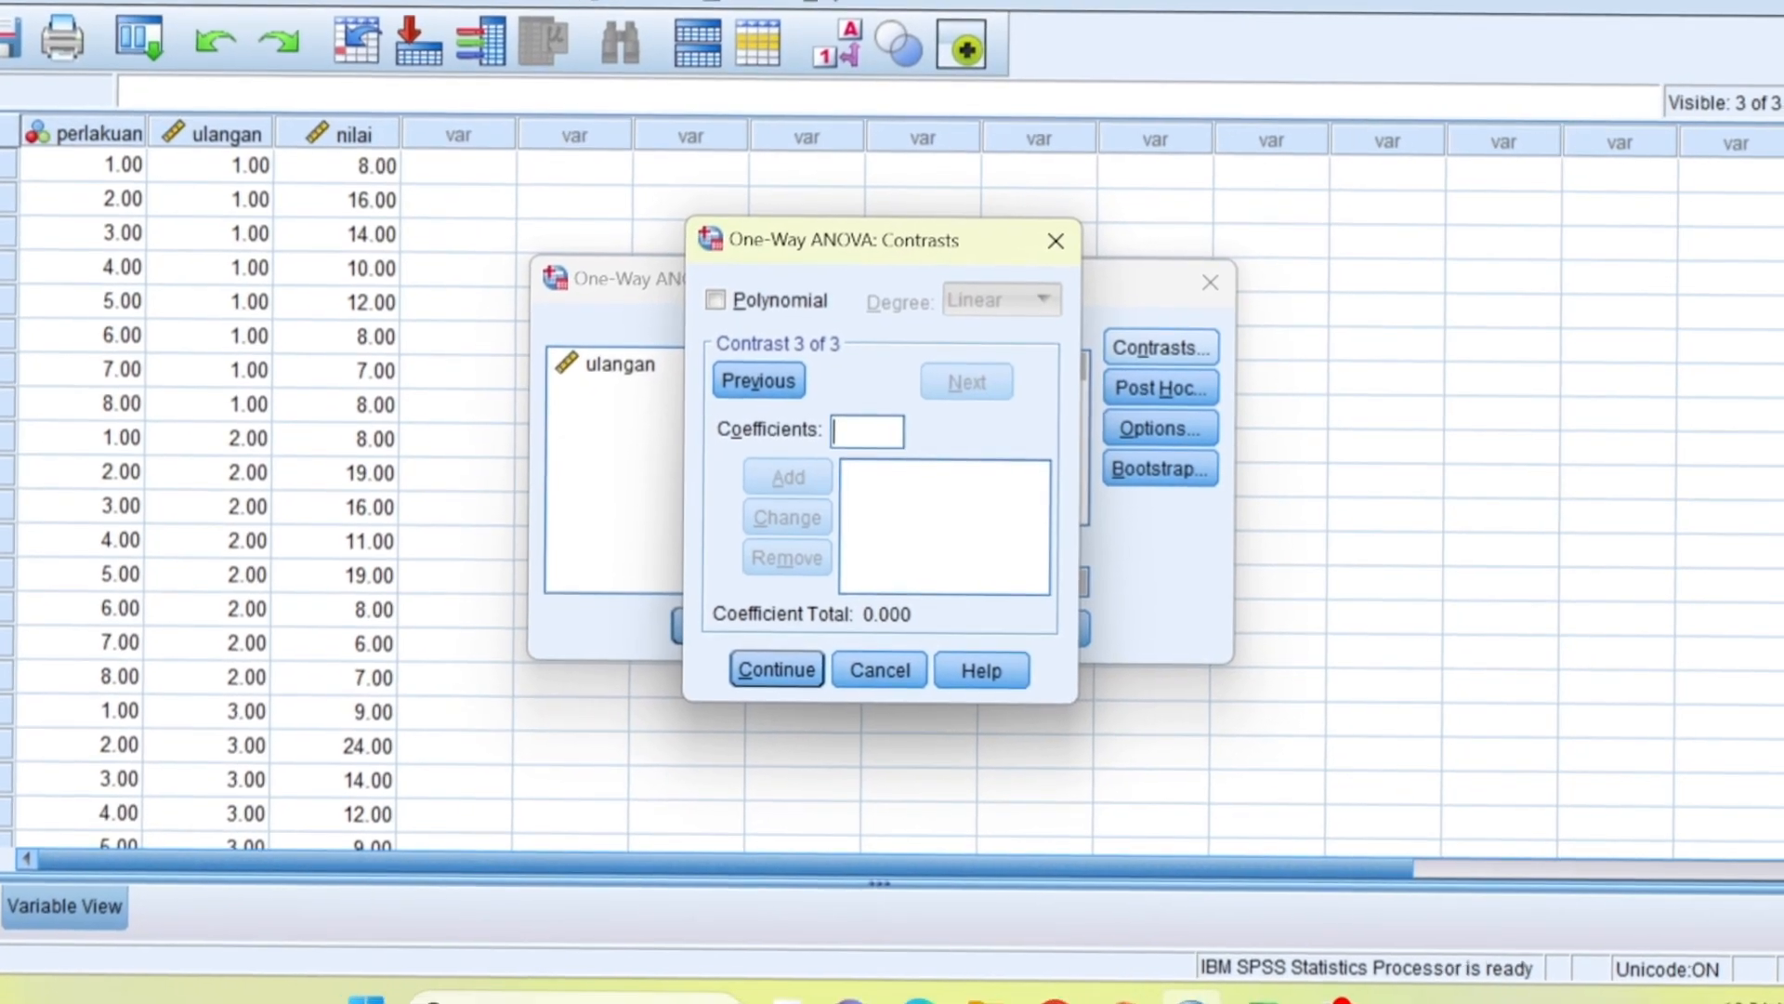
{"action": "type", "text": "0"}
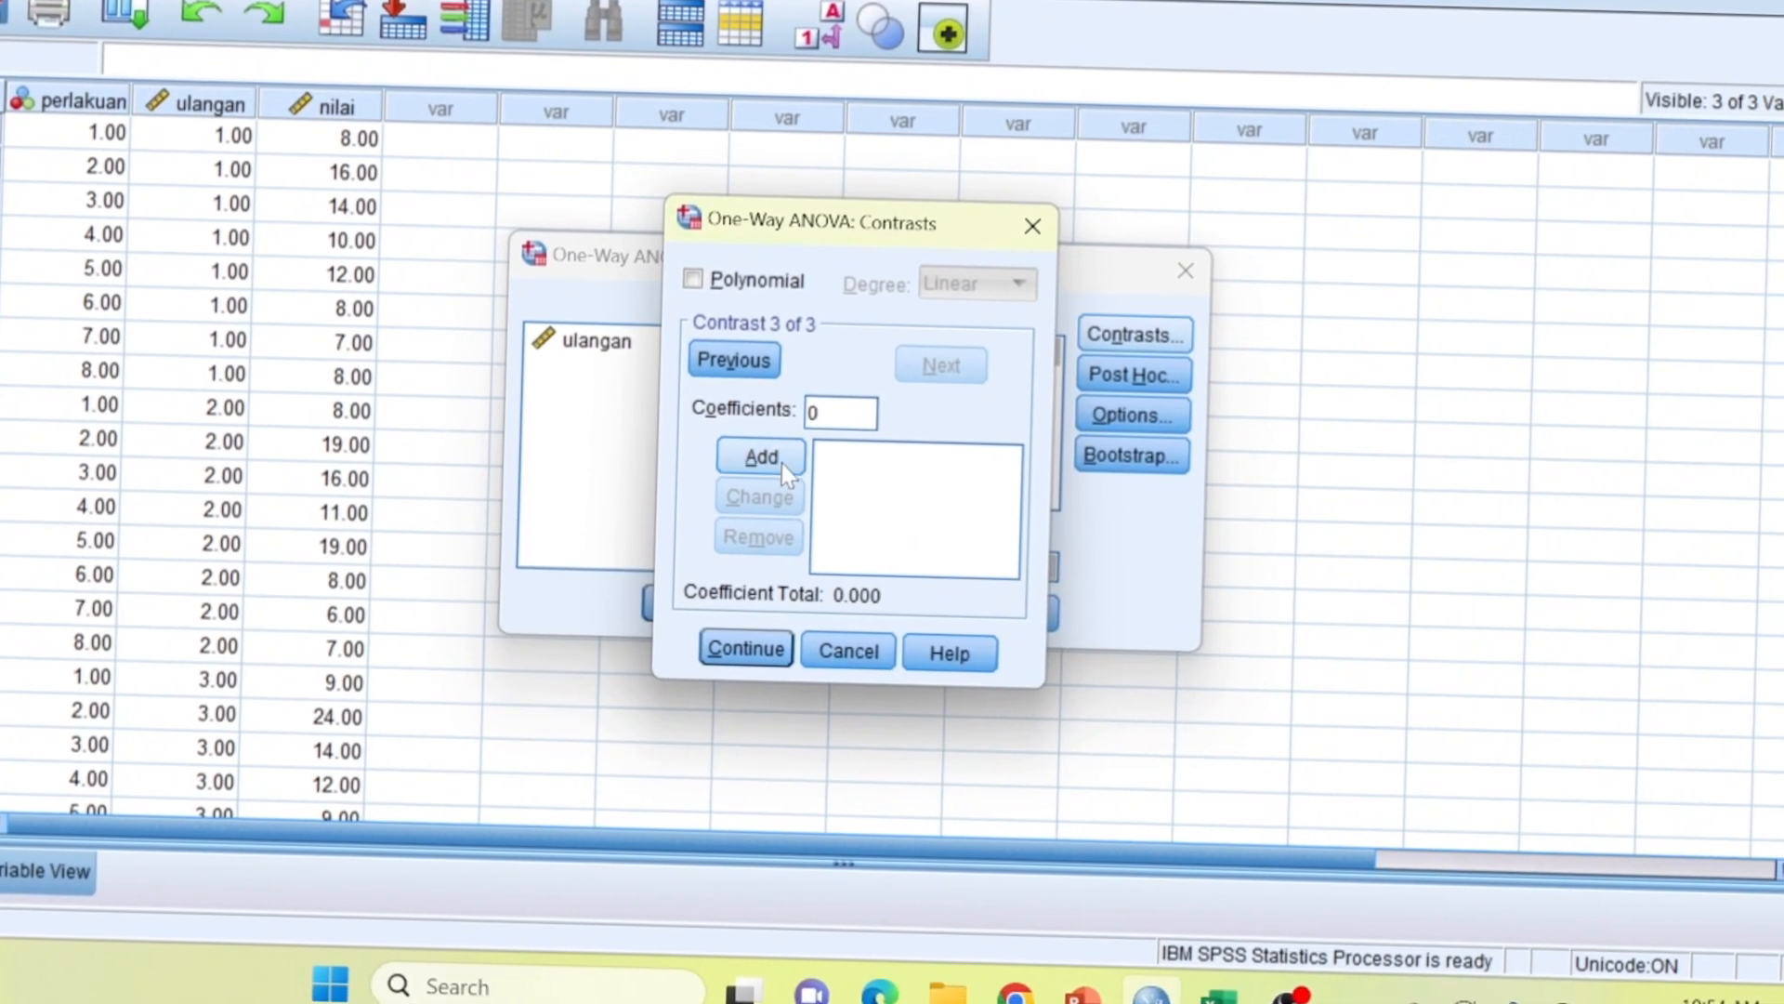
{"action": "left_click", "coordinate": [791, 472]}
{"action": "type", "text": "-1"}
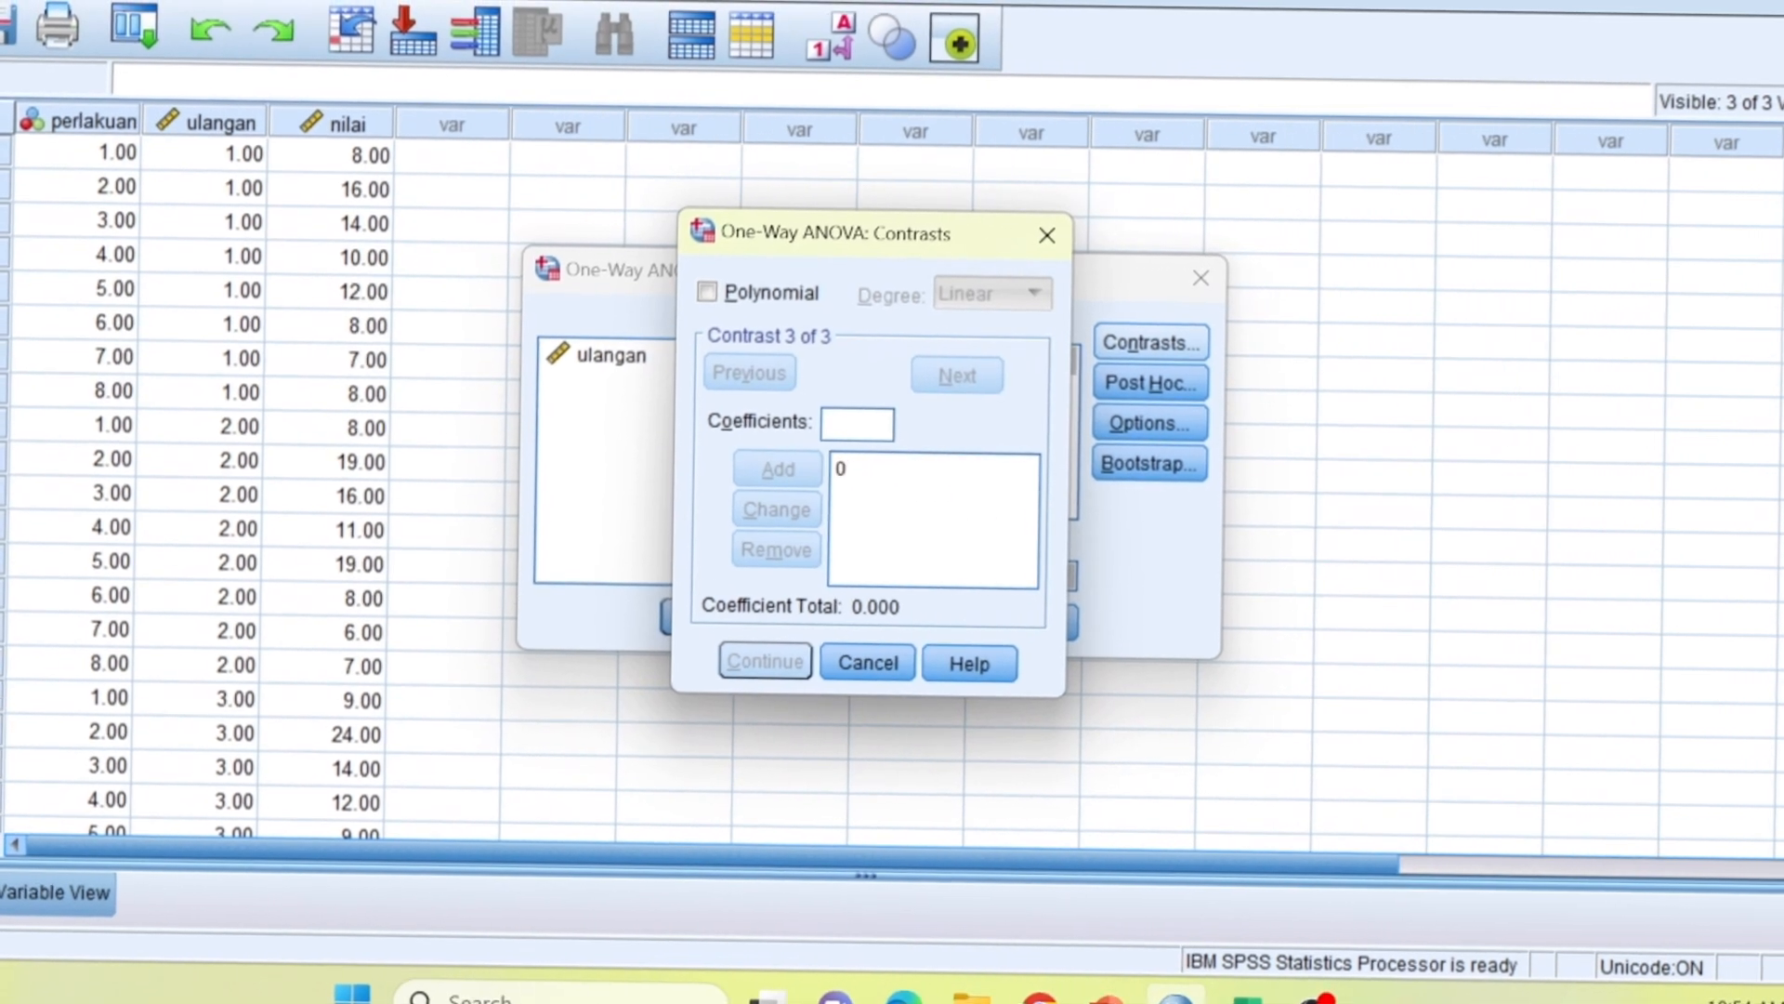
{"action": "left_click", "coordinate": [785, 472]}
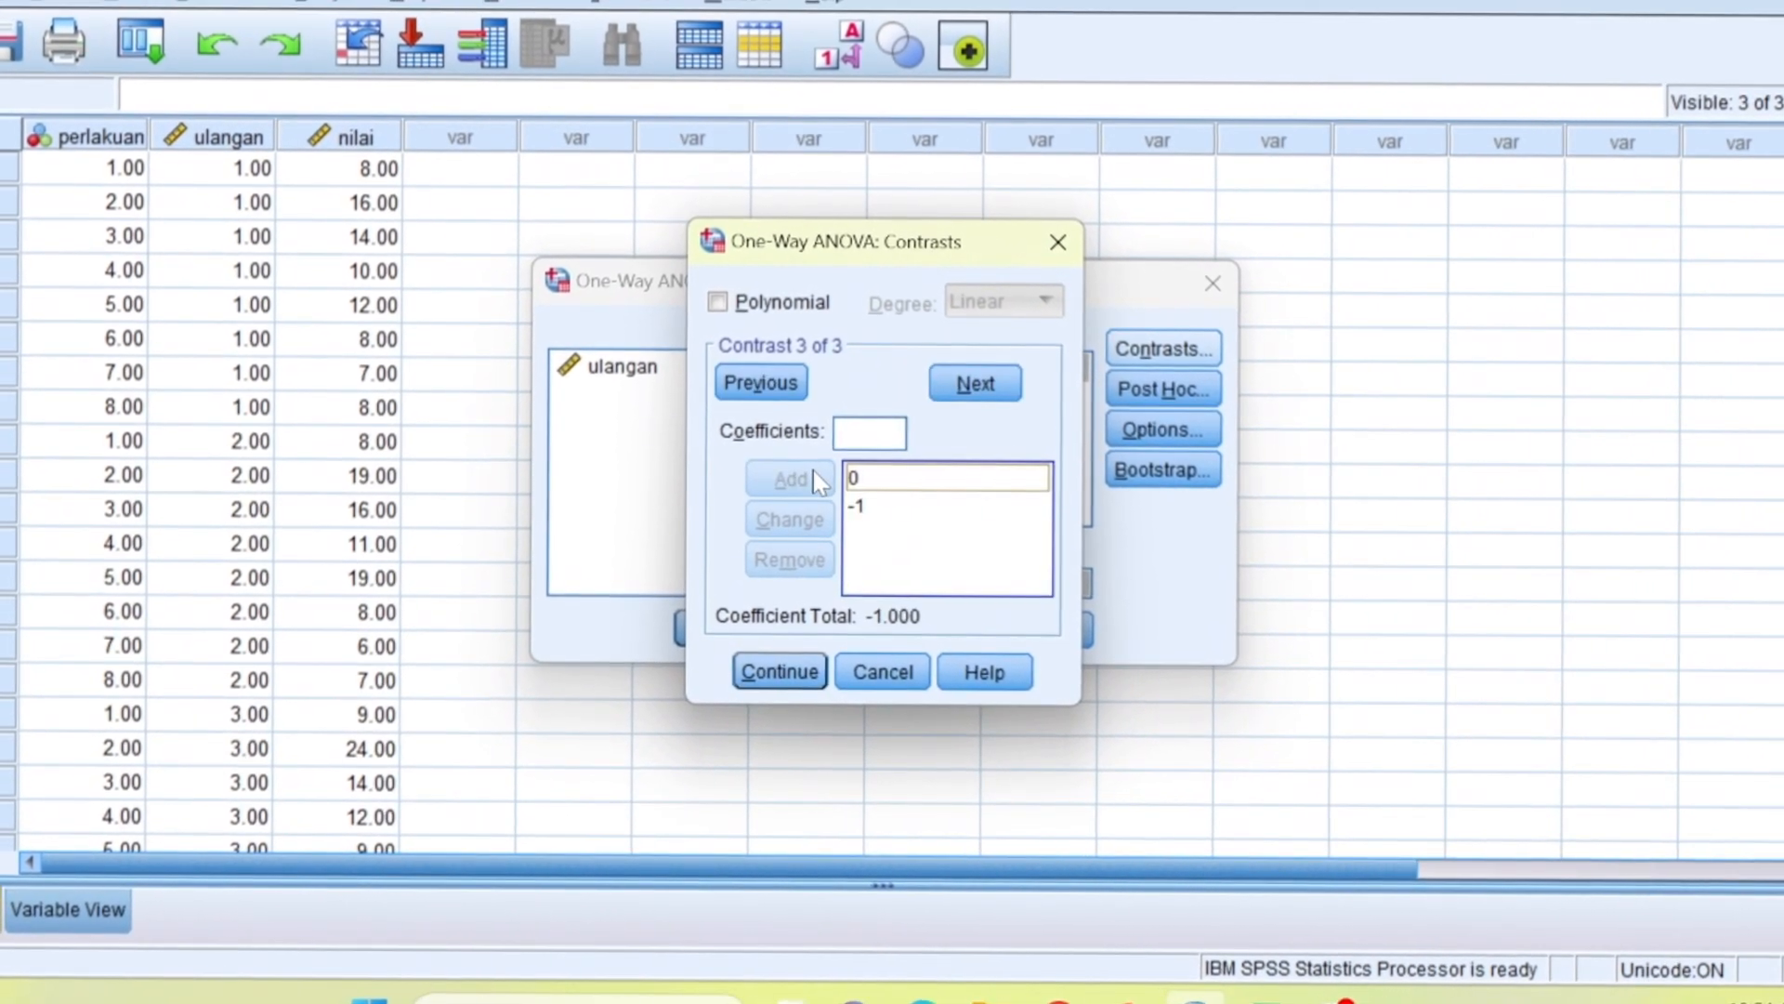
{"action": "type", "text": "1"}
{"action": "left_click", "coordinate": [791, 480]}
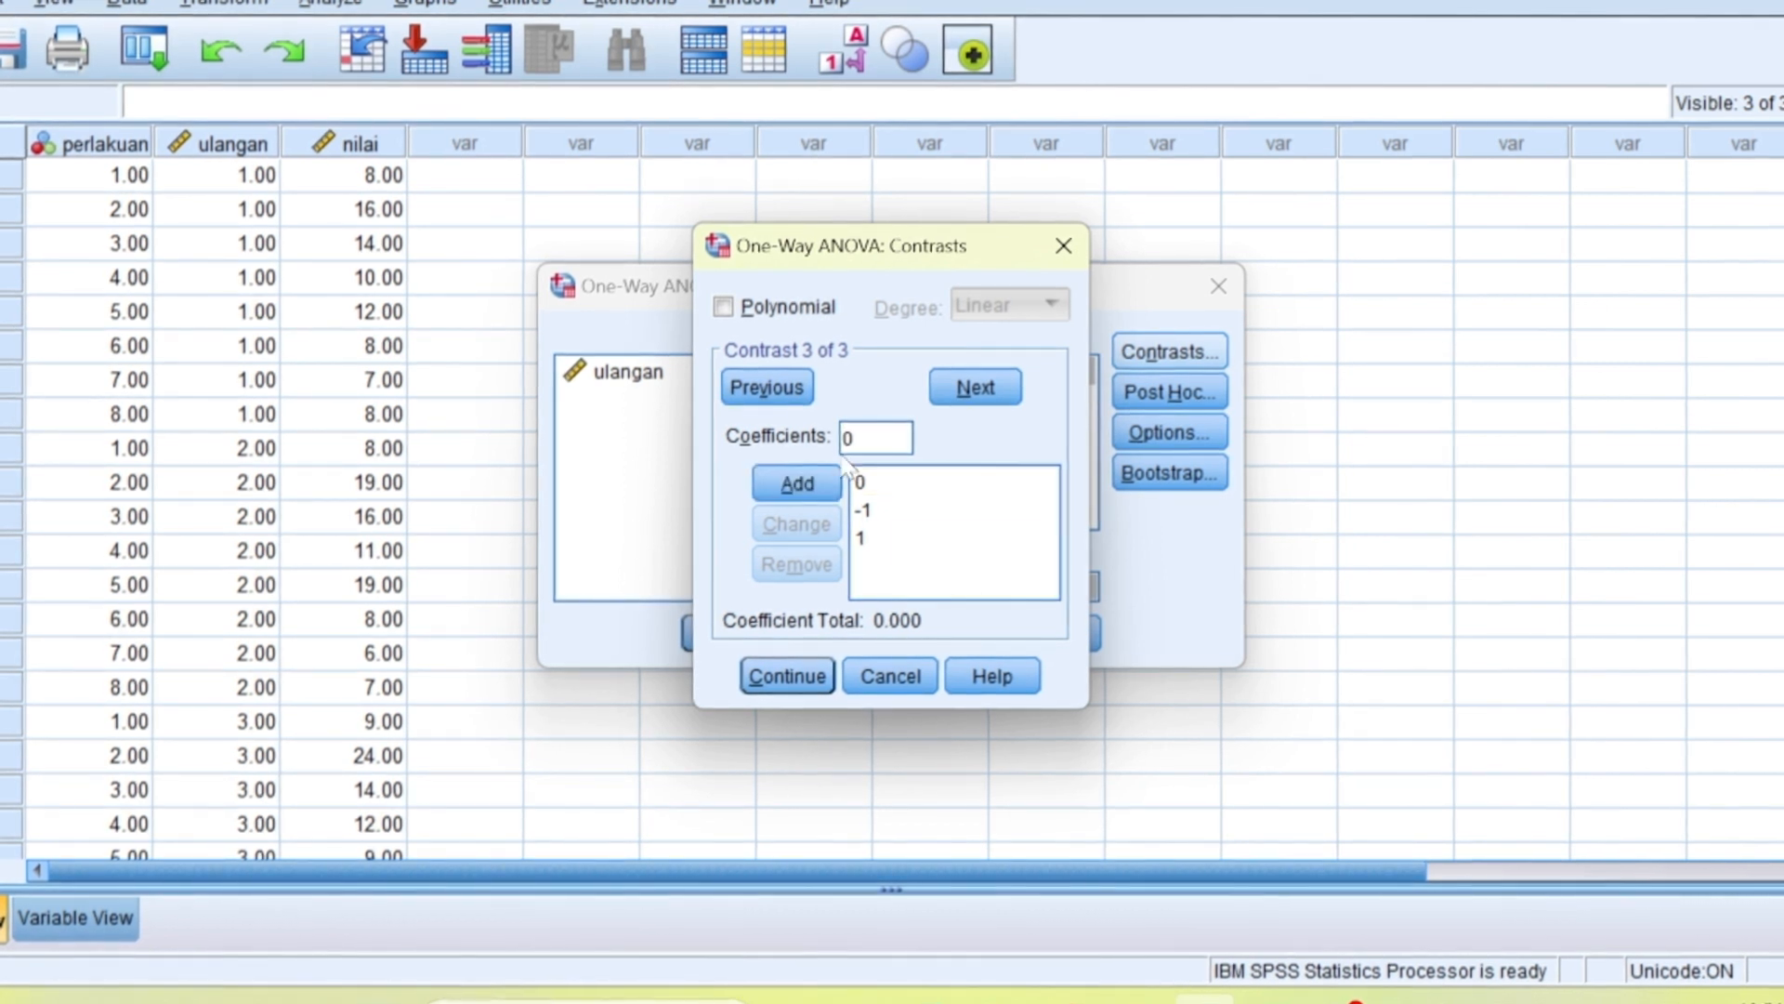
Step: Complete contrast 3 by adding the coefficient 0 for each of the five remaining treatments, D to H
{"action": "left_click", "coordinate": [798, 483]}
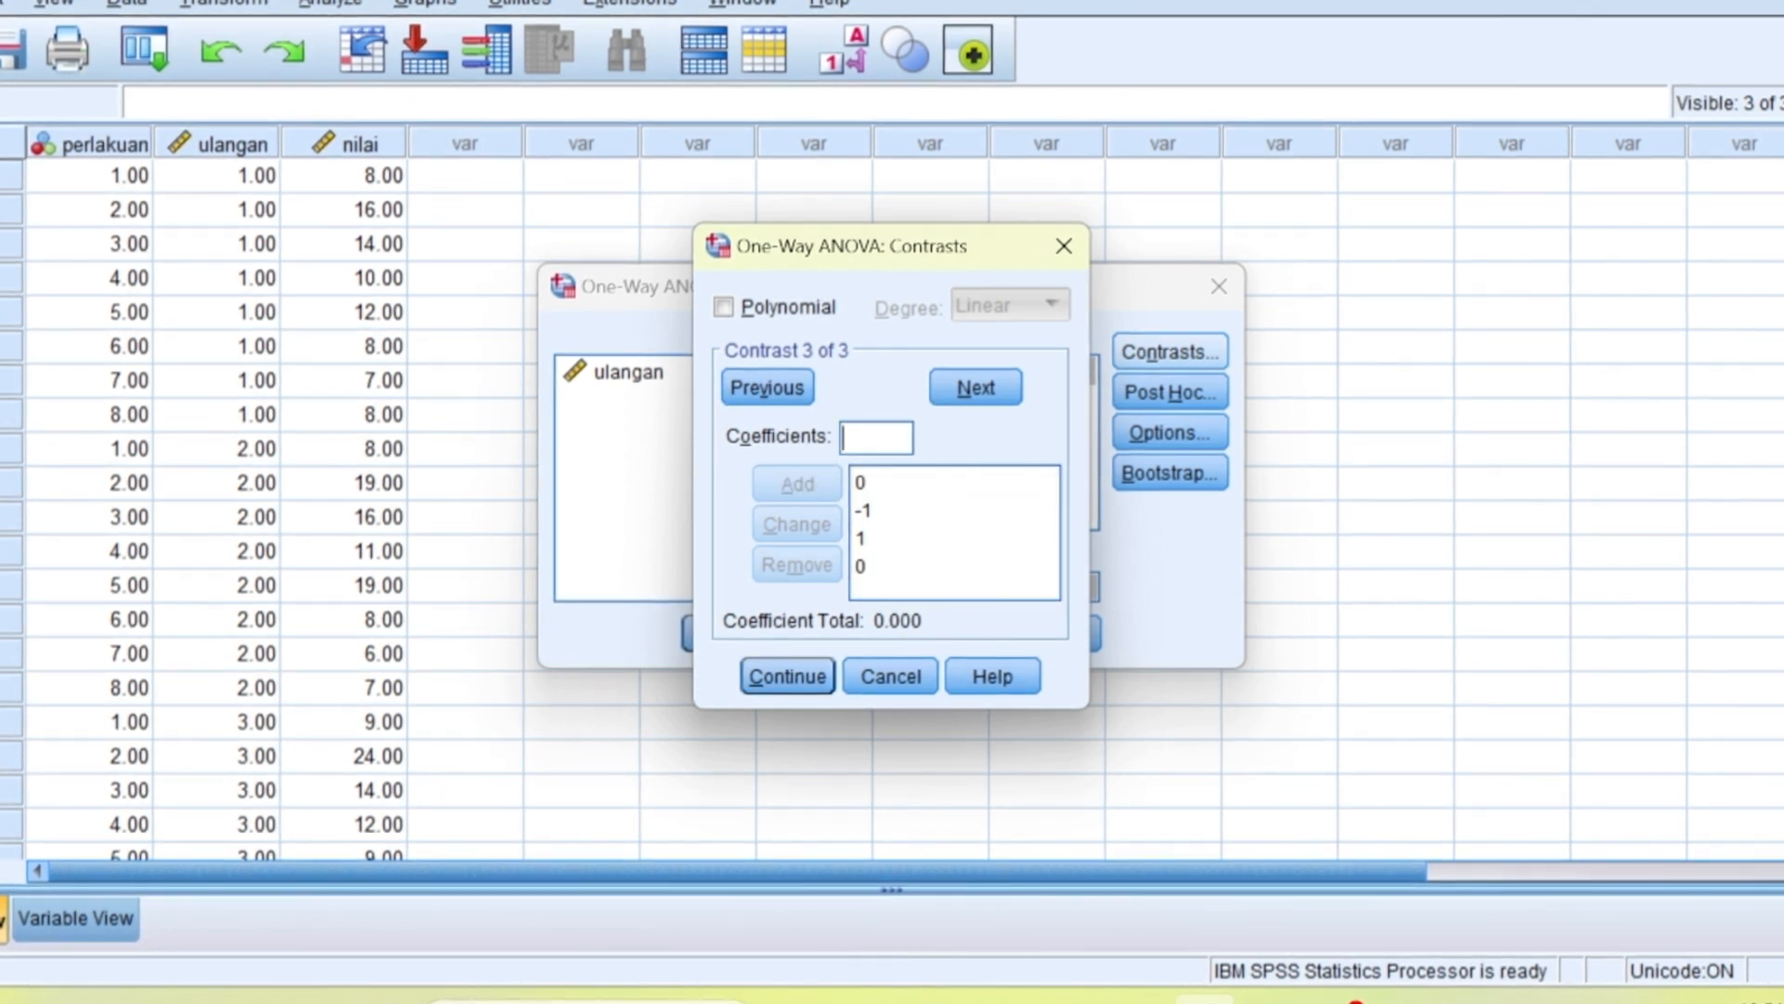
{"action": "type", "text": "0"}
{"action": "left_click", "coordinate": [788, 483]}
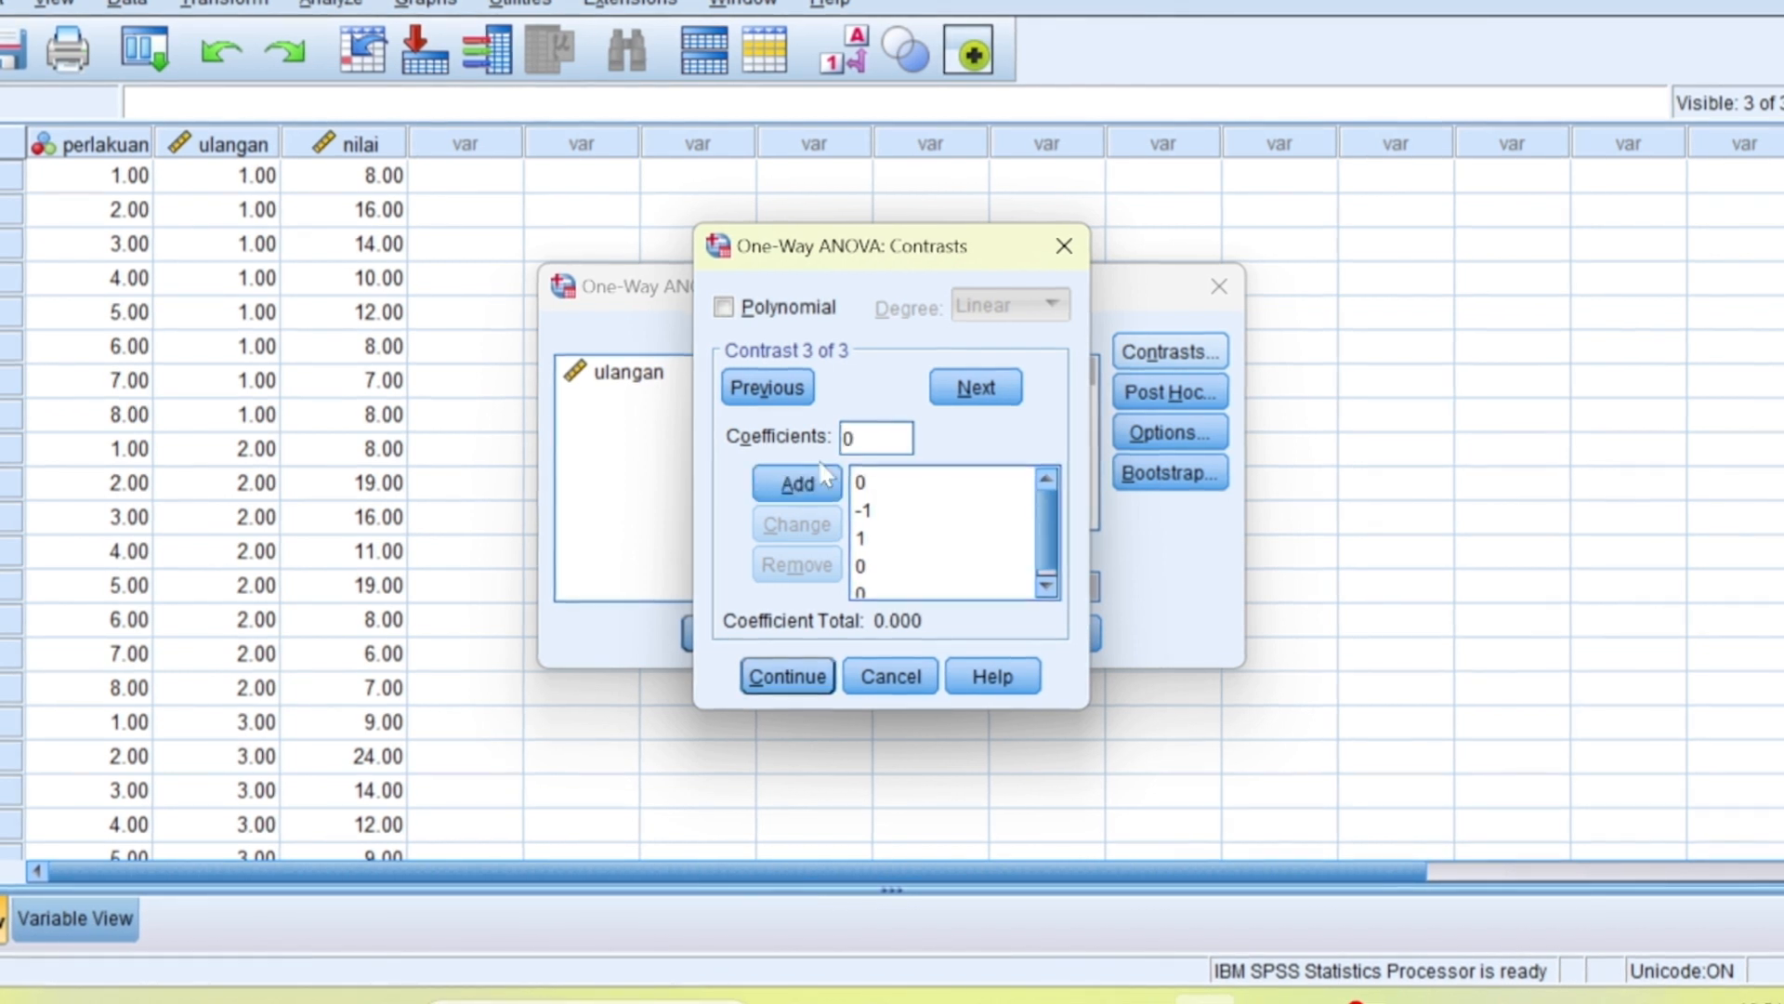
{"action": "left_click", "coordinate": [822, 484]}
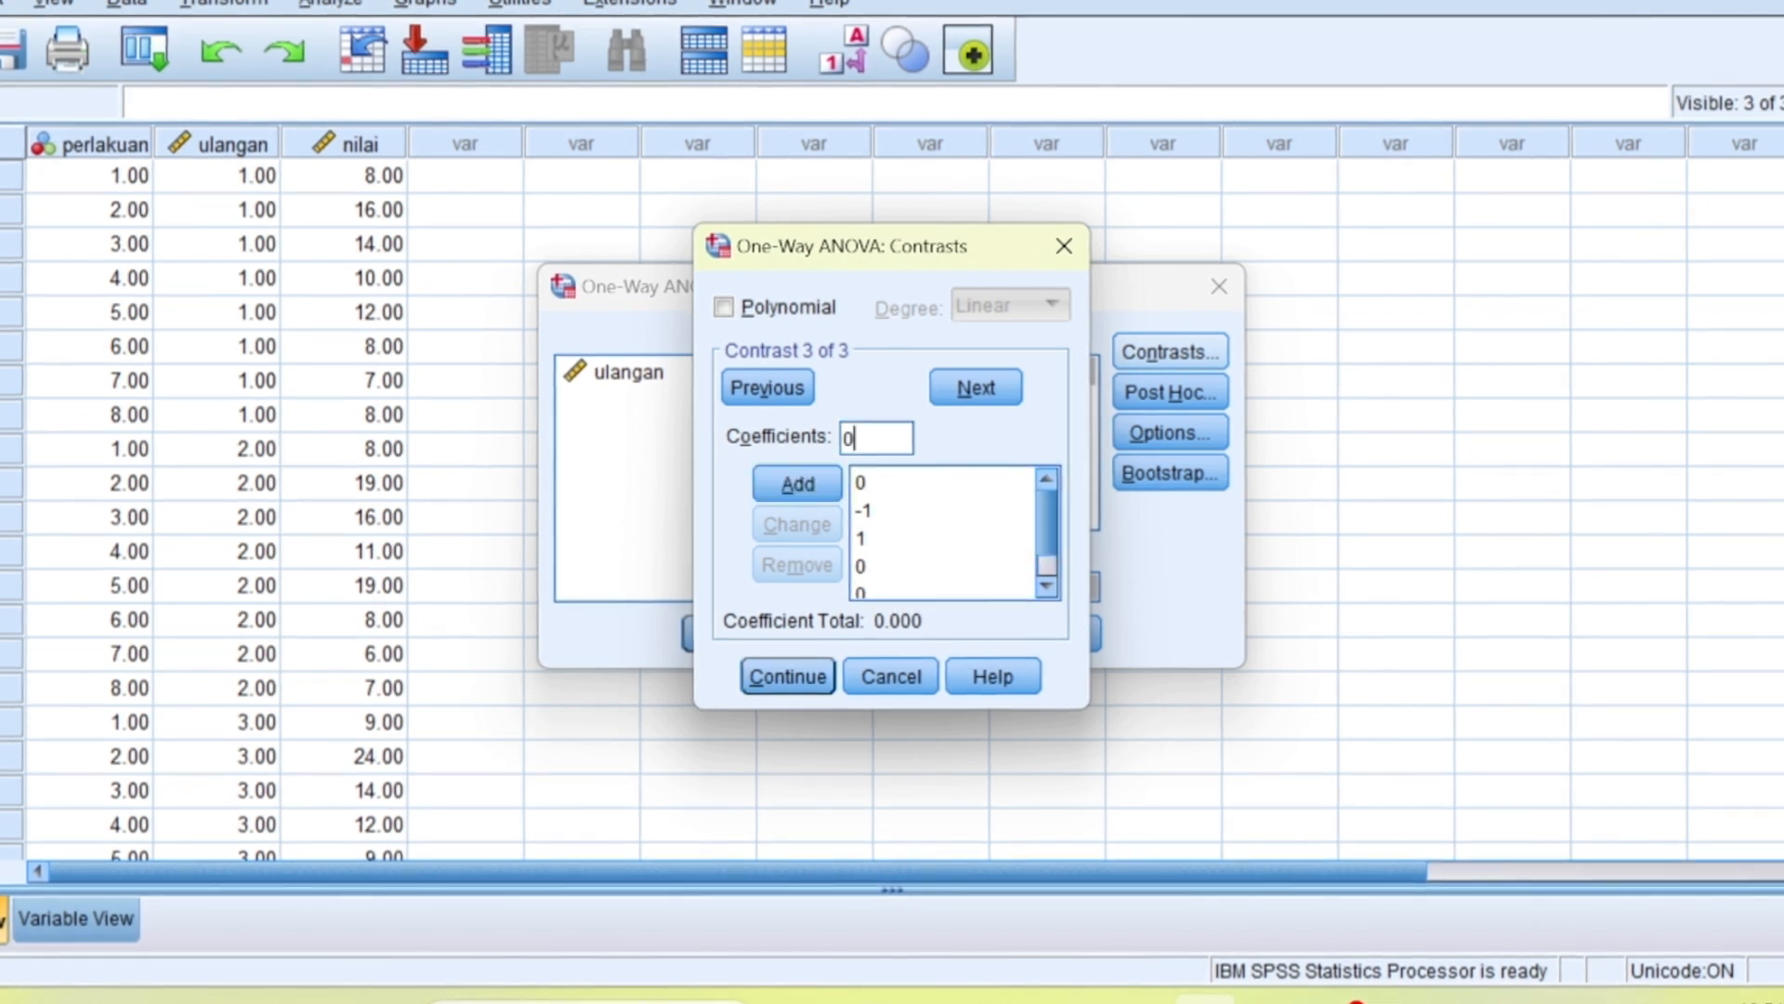
{"action": "left_click", "coordinate": [816, 485]}
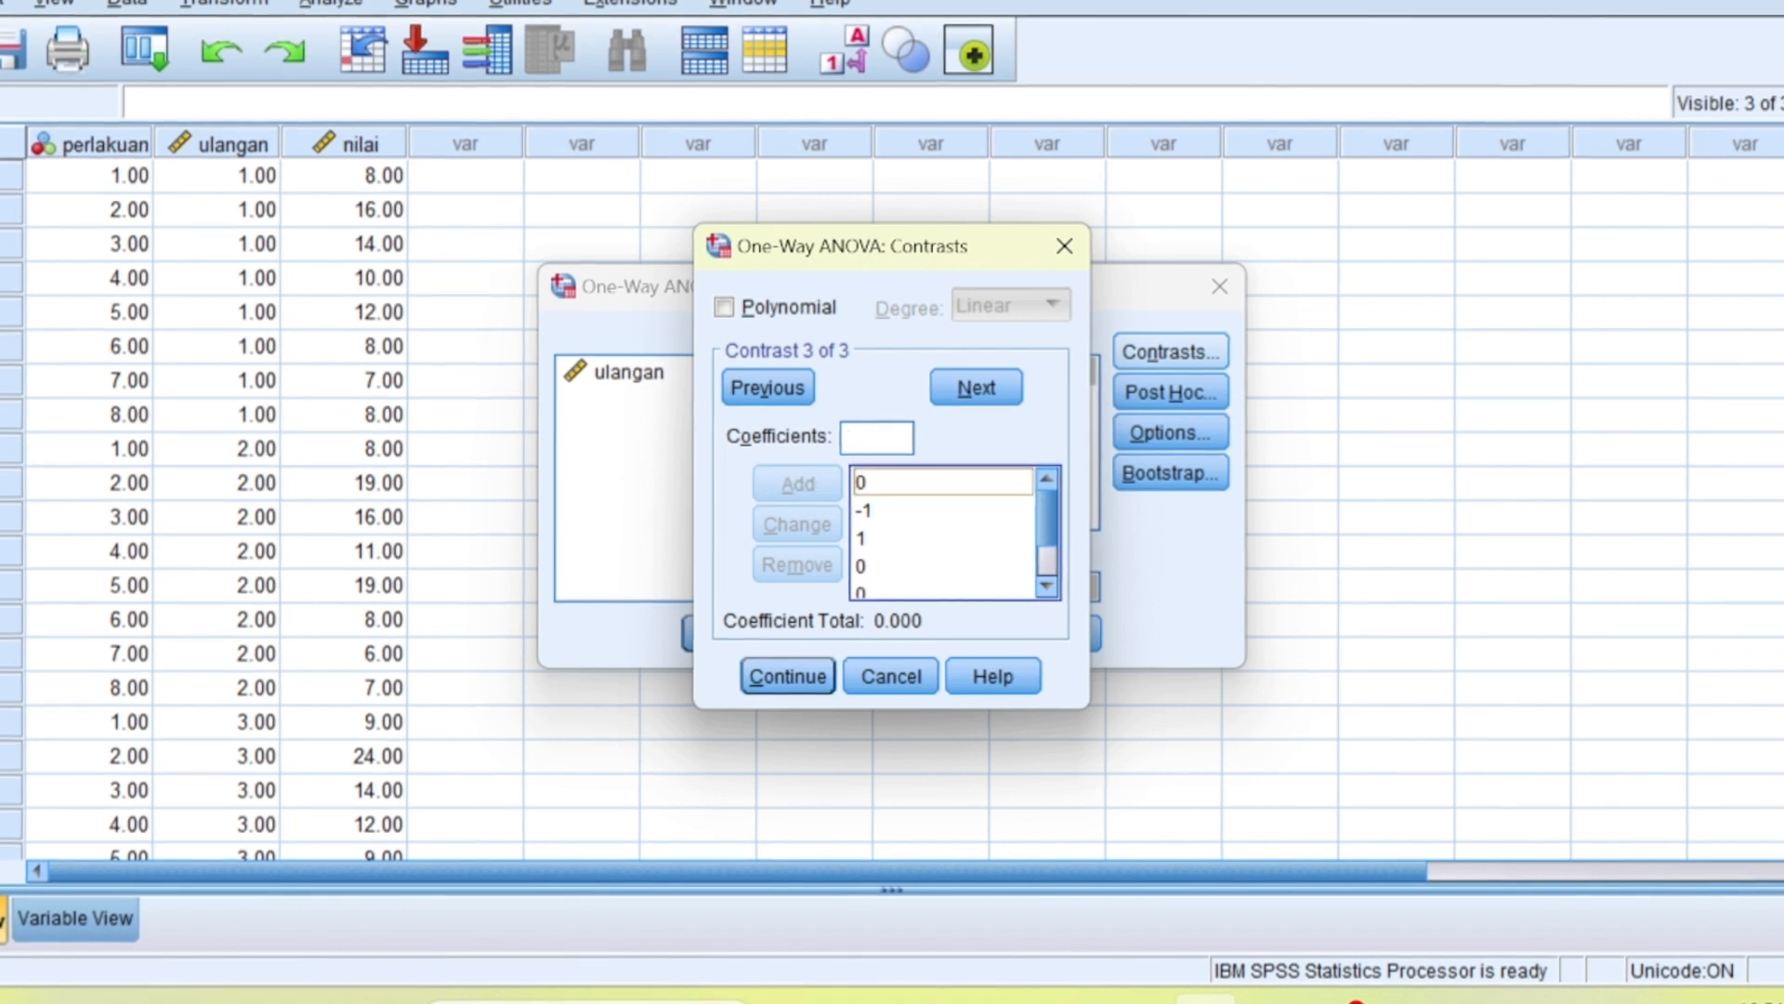
{"action": "left_click", "coordinate": [811, 495]}
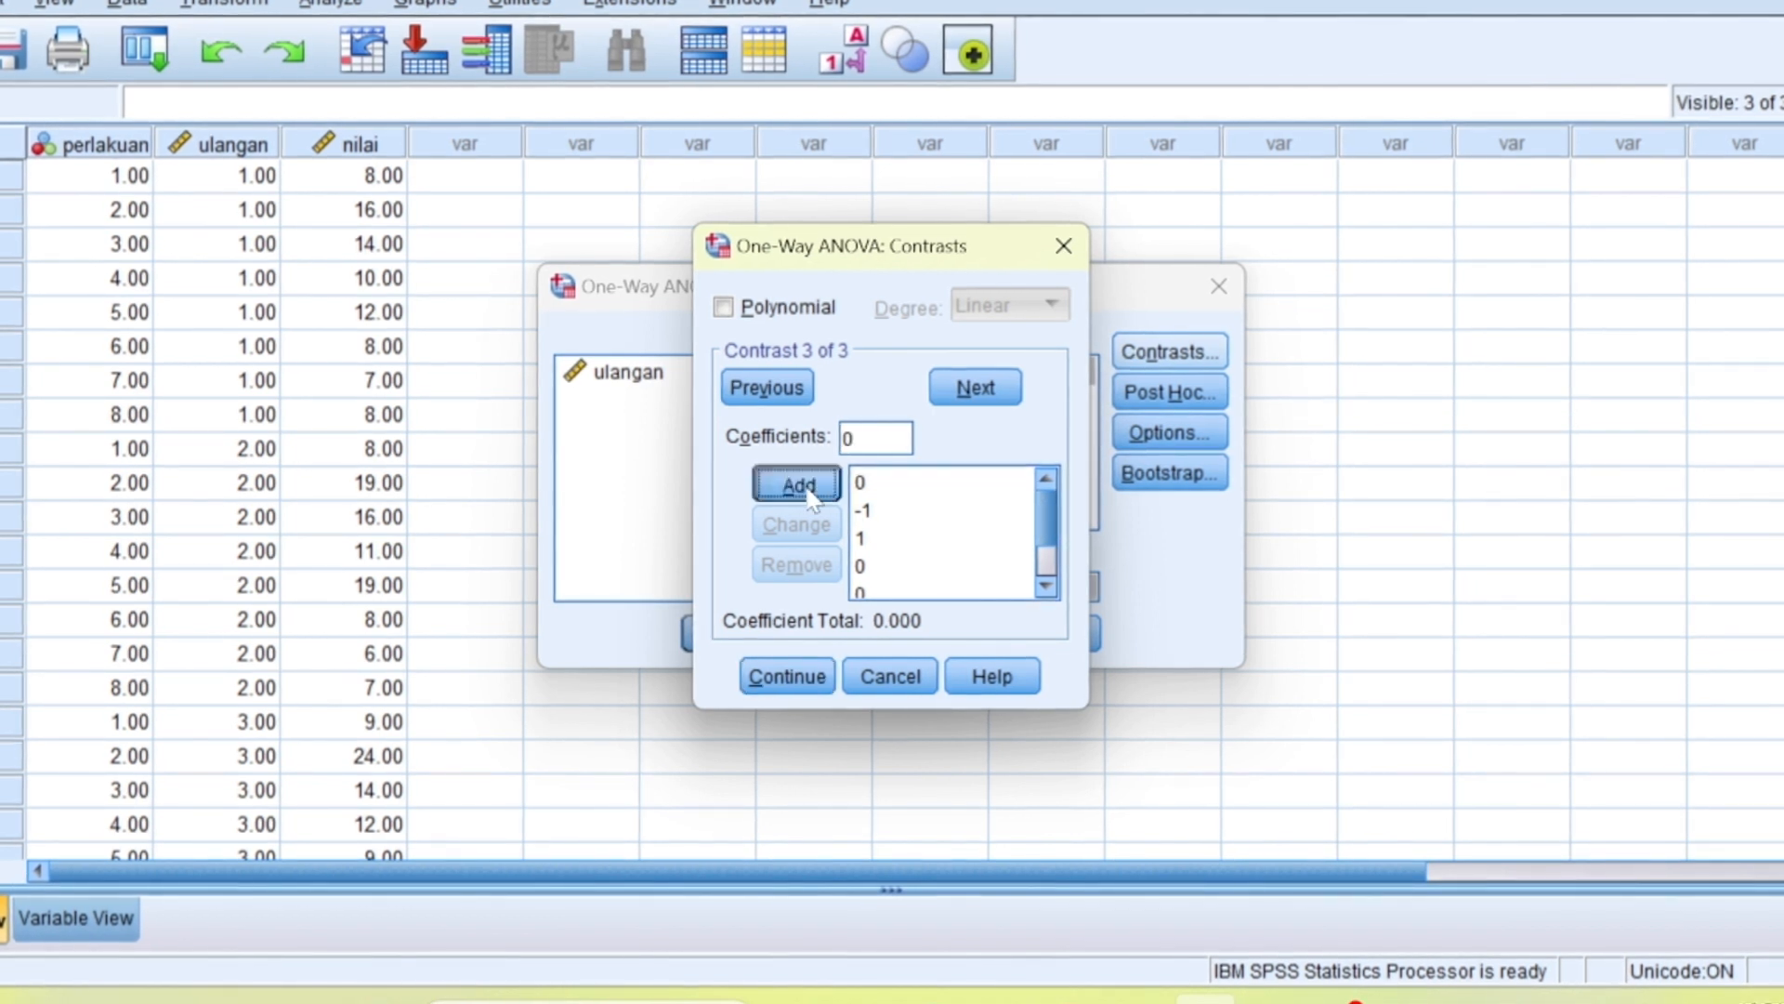
Step: Start contrast 4 and, after checking its row in the PowerPoint table, enter 0 for each of its first three coefficients
{"action": "left_click", "coordinate": [991, 399]}
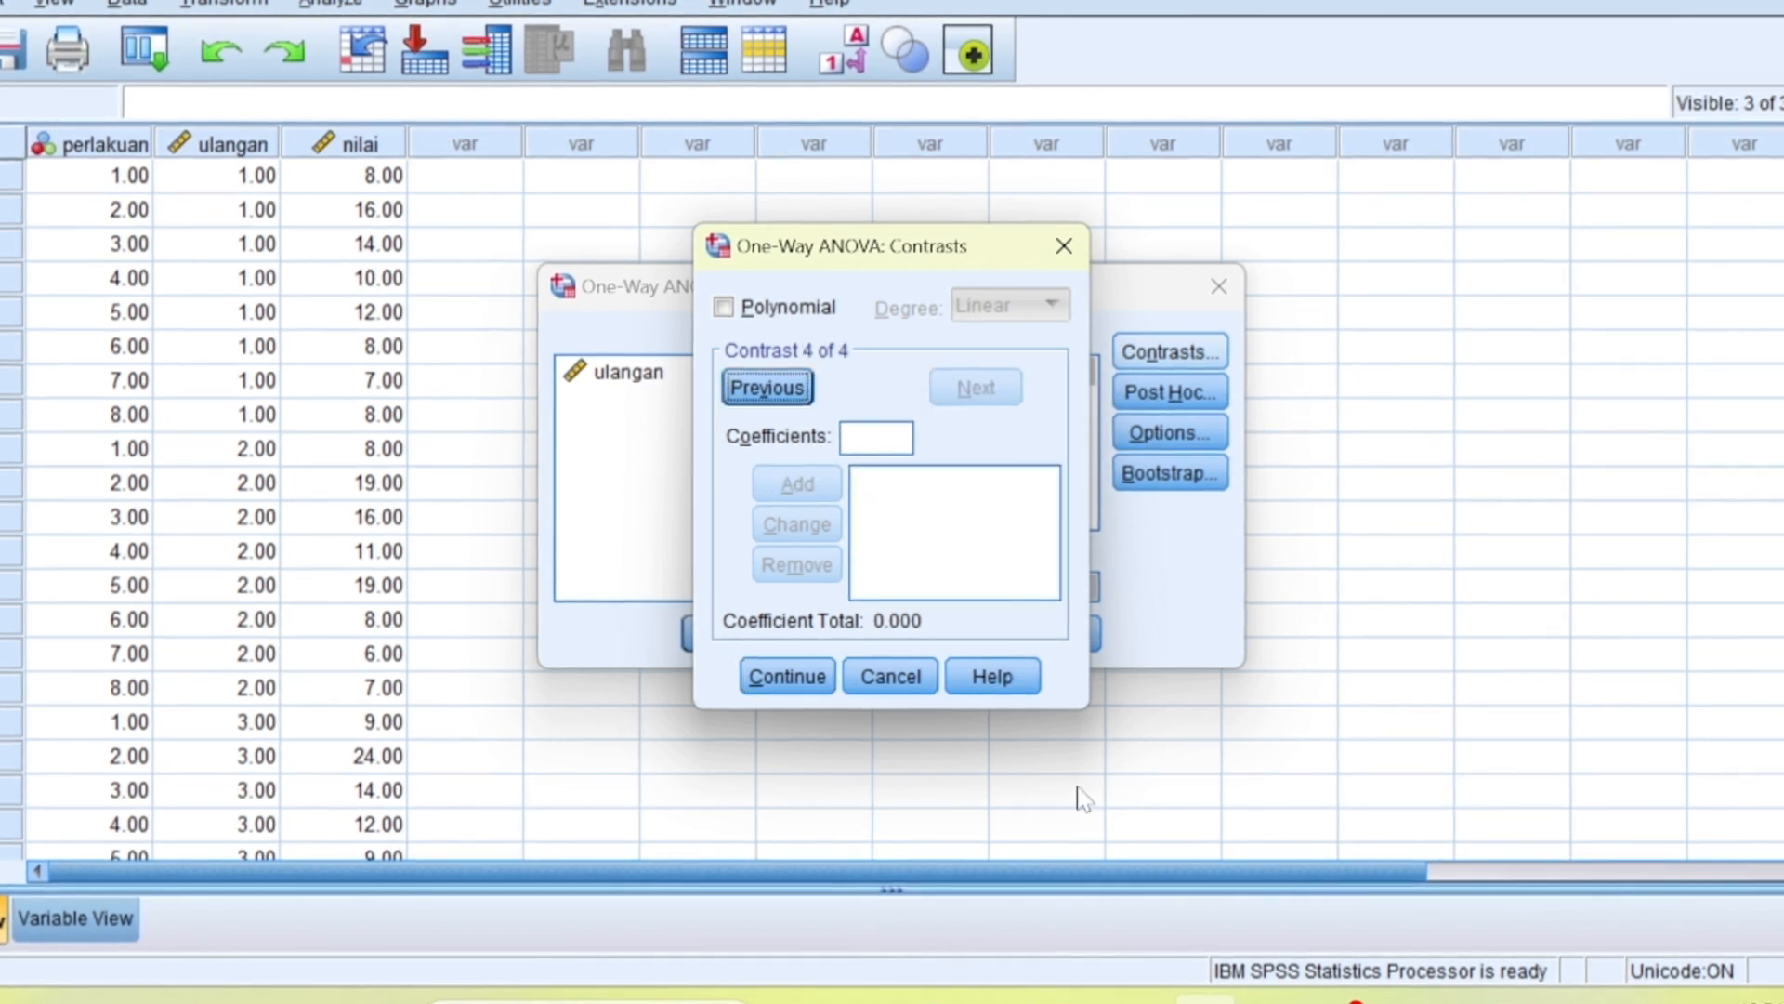
{"action": "left_click", "coordinate": [1136, 1000]}
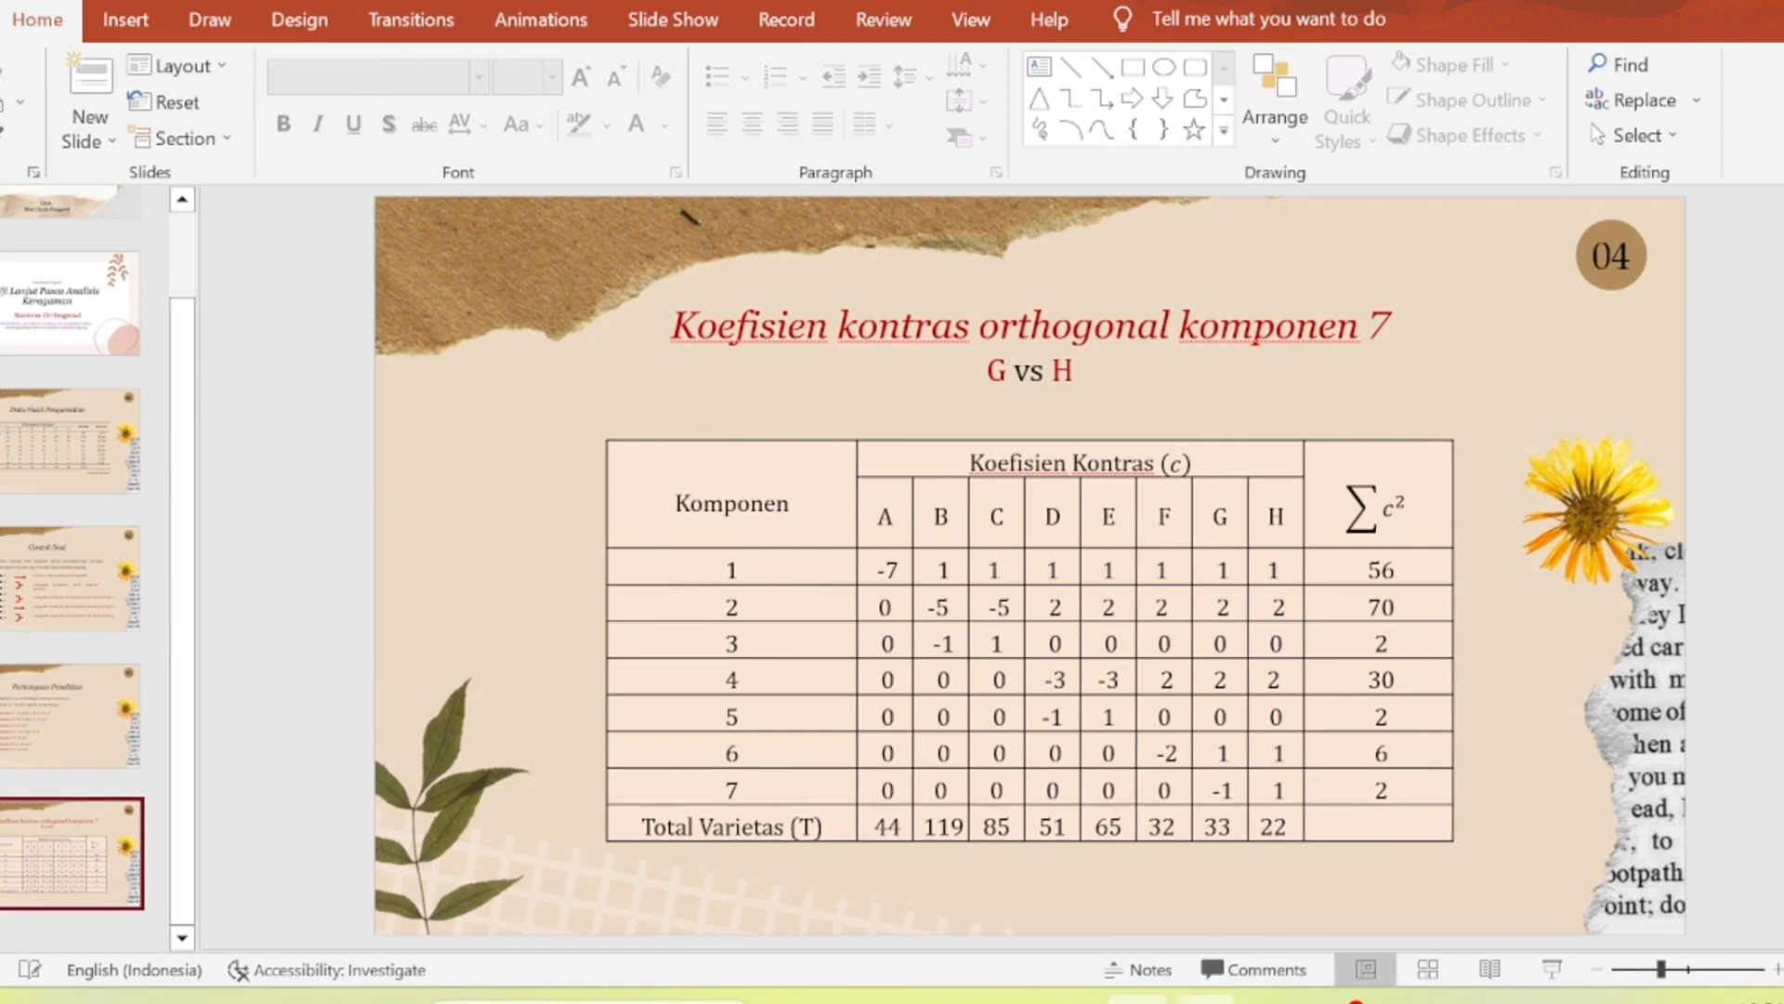
{"action": "left_click", "coordinate": [1204, 1000]}
{"action": "left_click", "coordinate": [876, 440]}
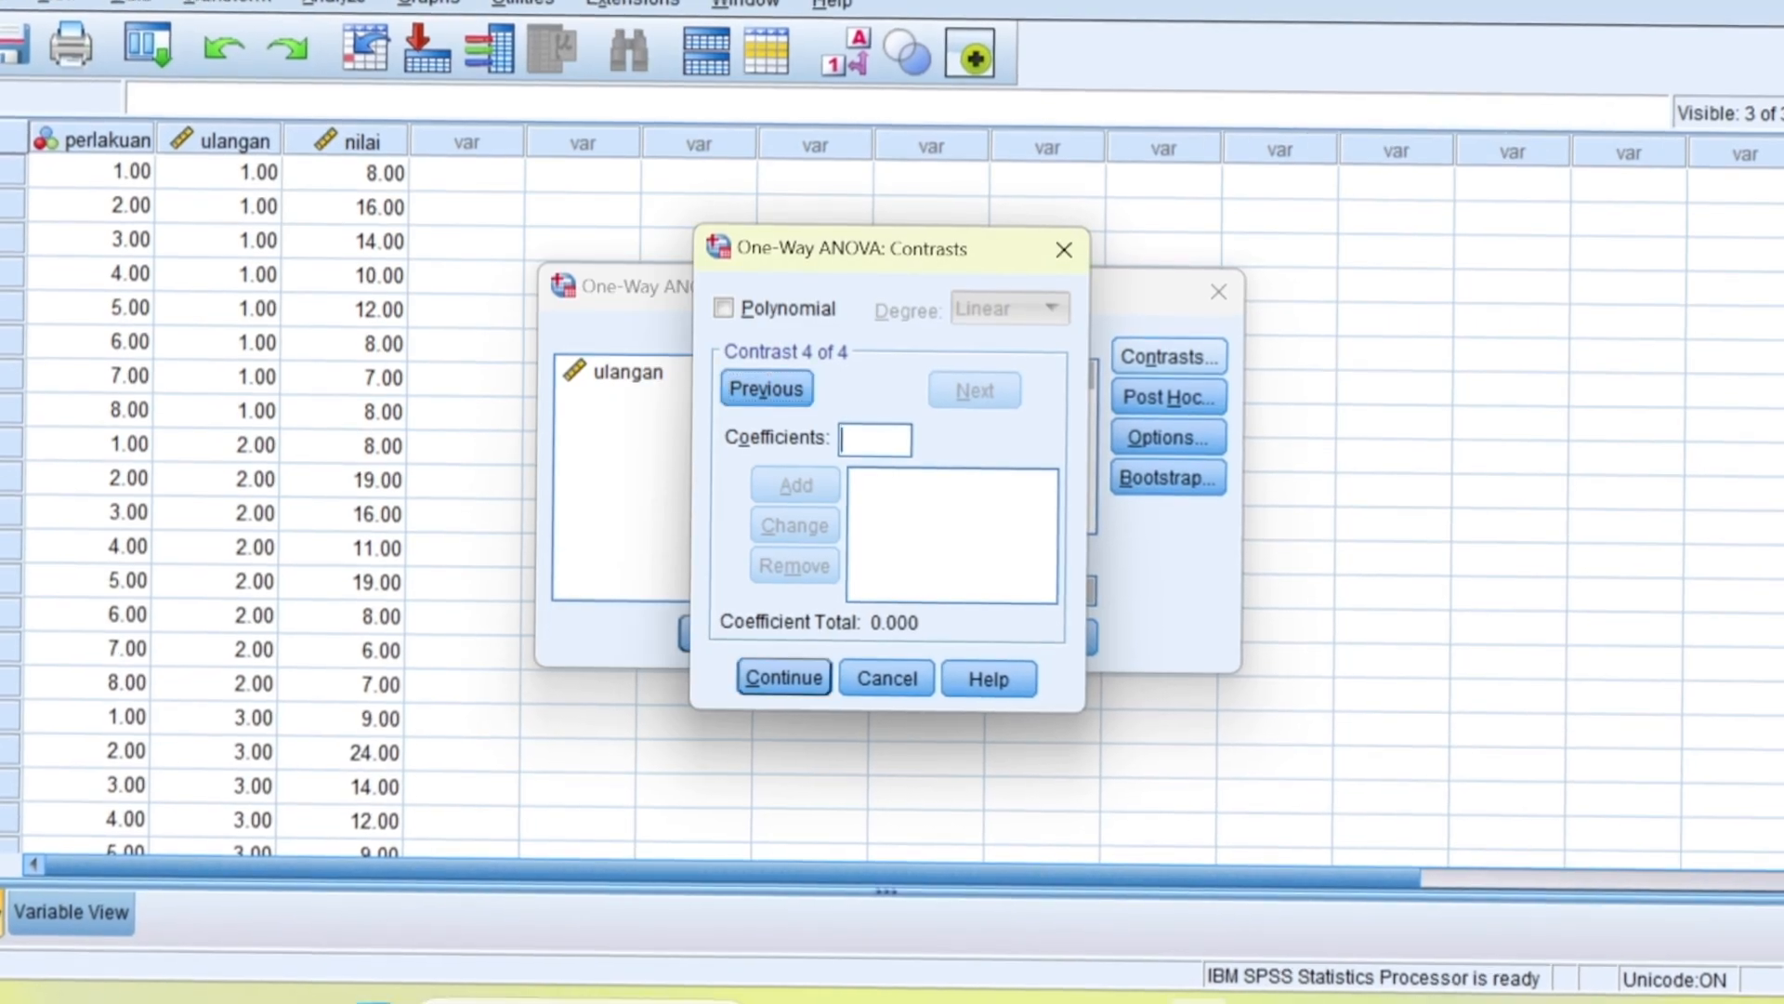
{"action": "type", "text": "0"}
{"action": "left_click", "coordinate": [830, 487]}
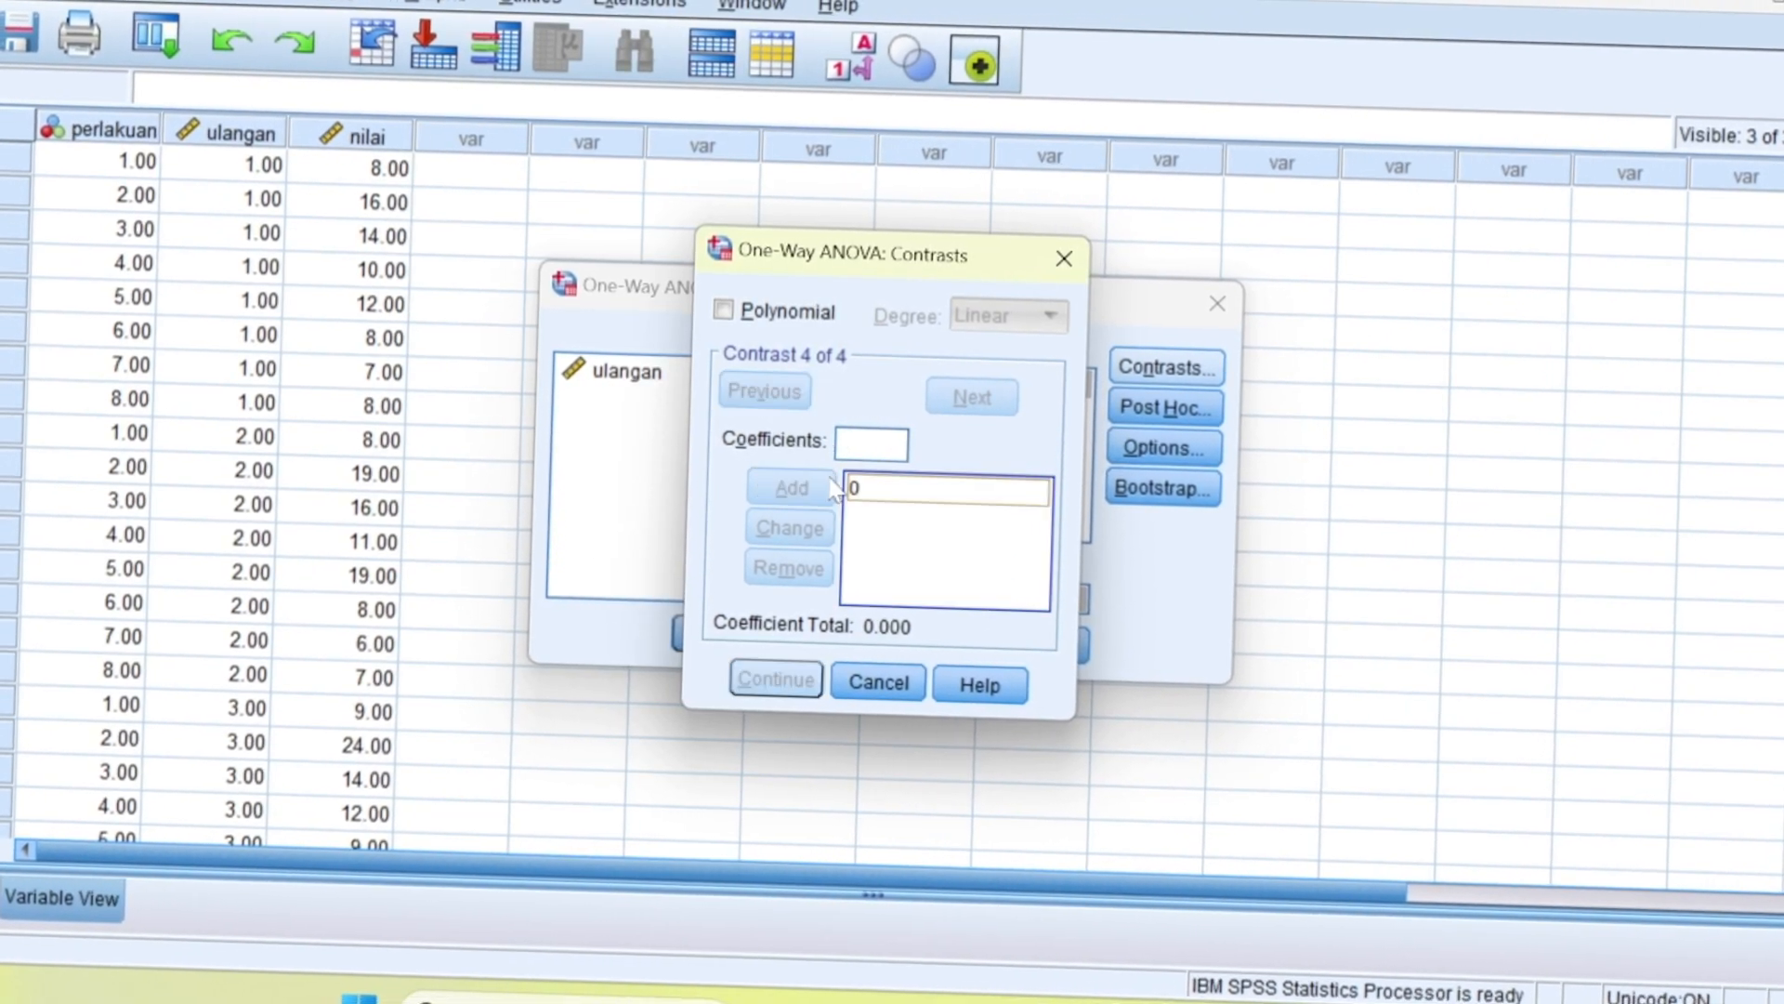
{"action": "type", "text": "0"}
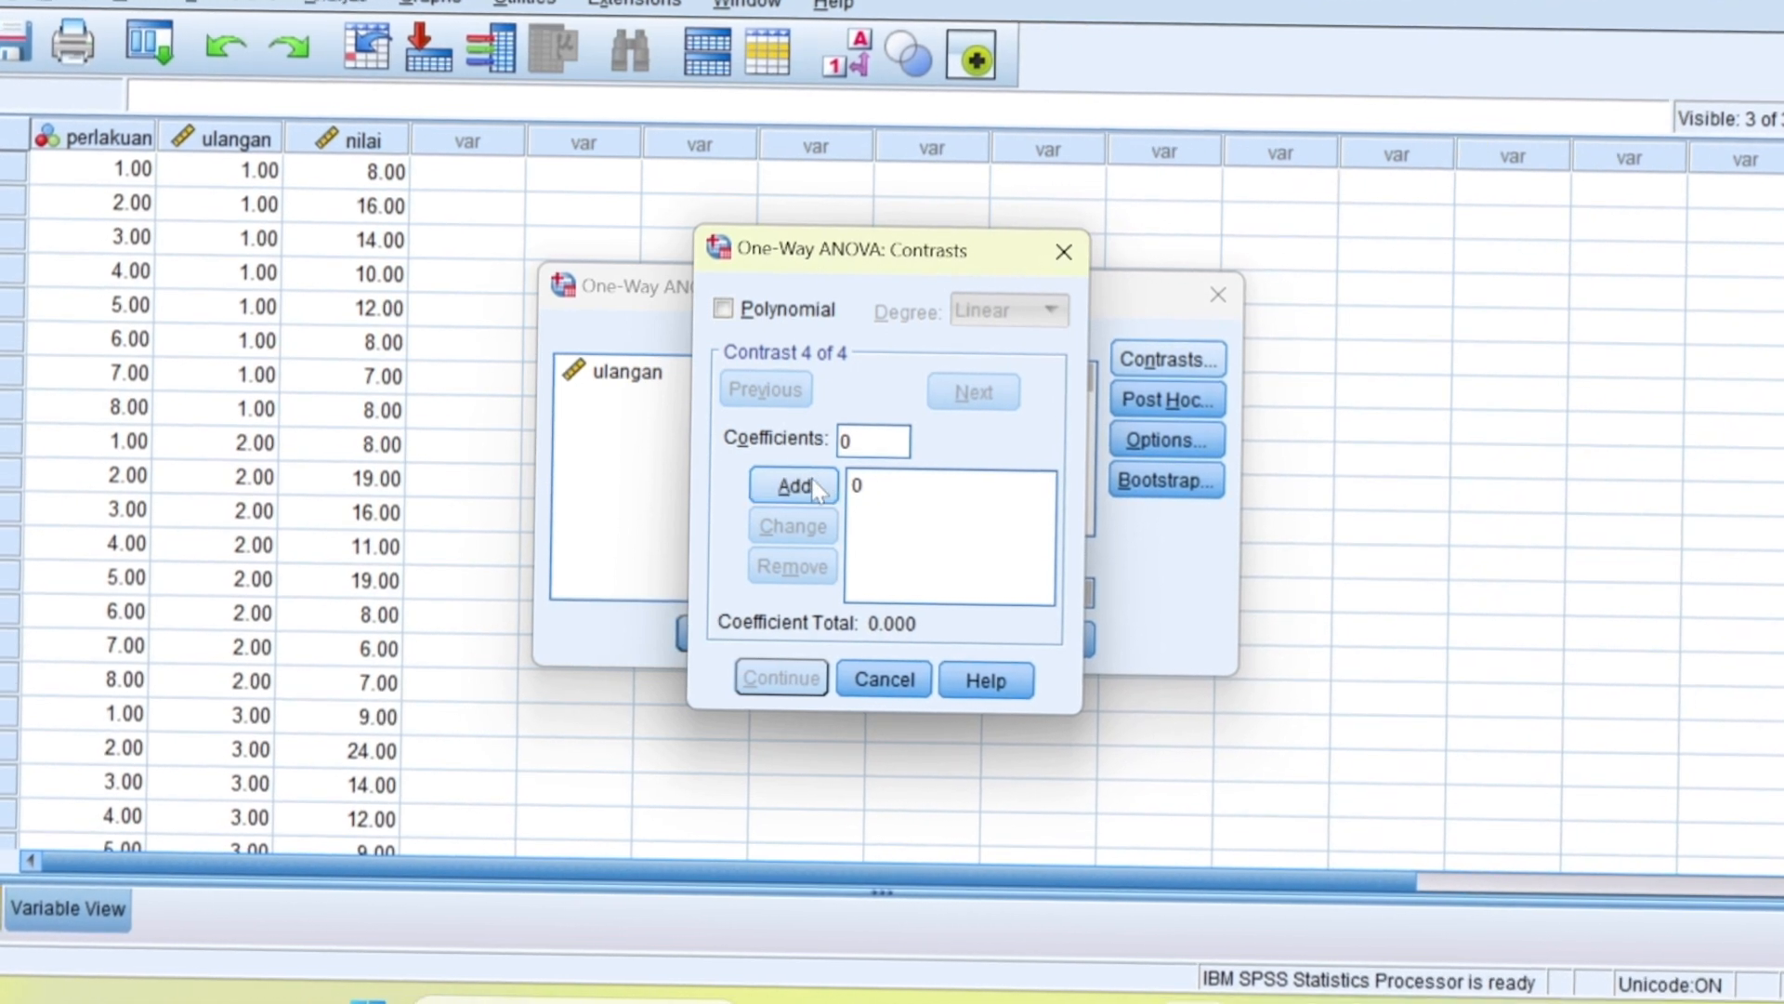
{"action": "left_click", "coordinate": [794, 485]}
{"action": "type", "text": "0"}
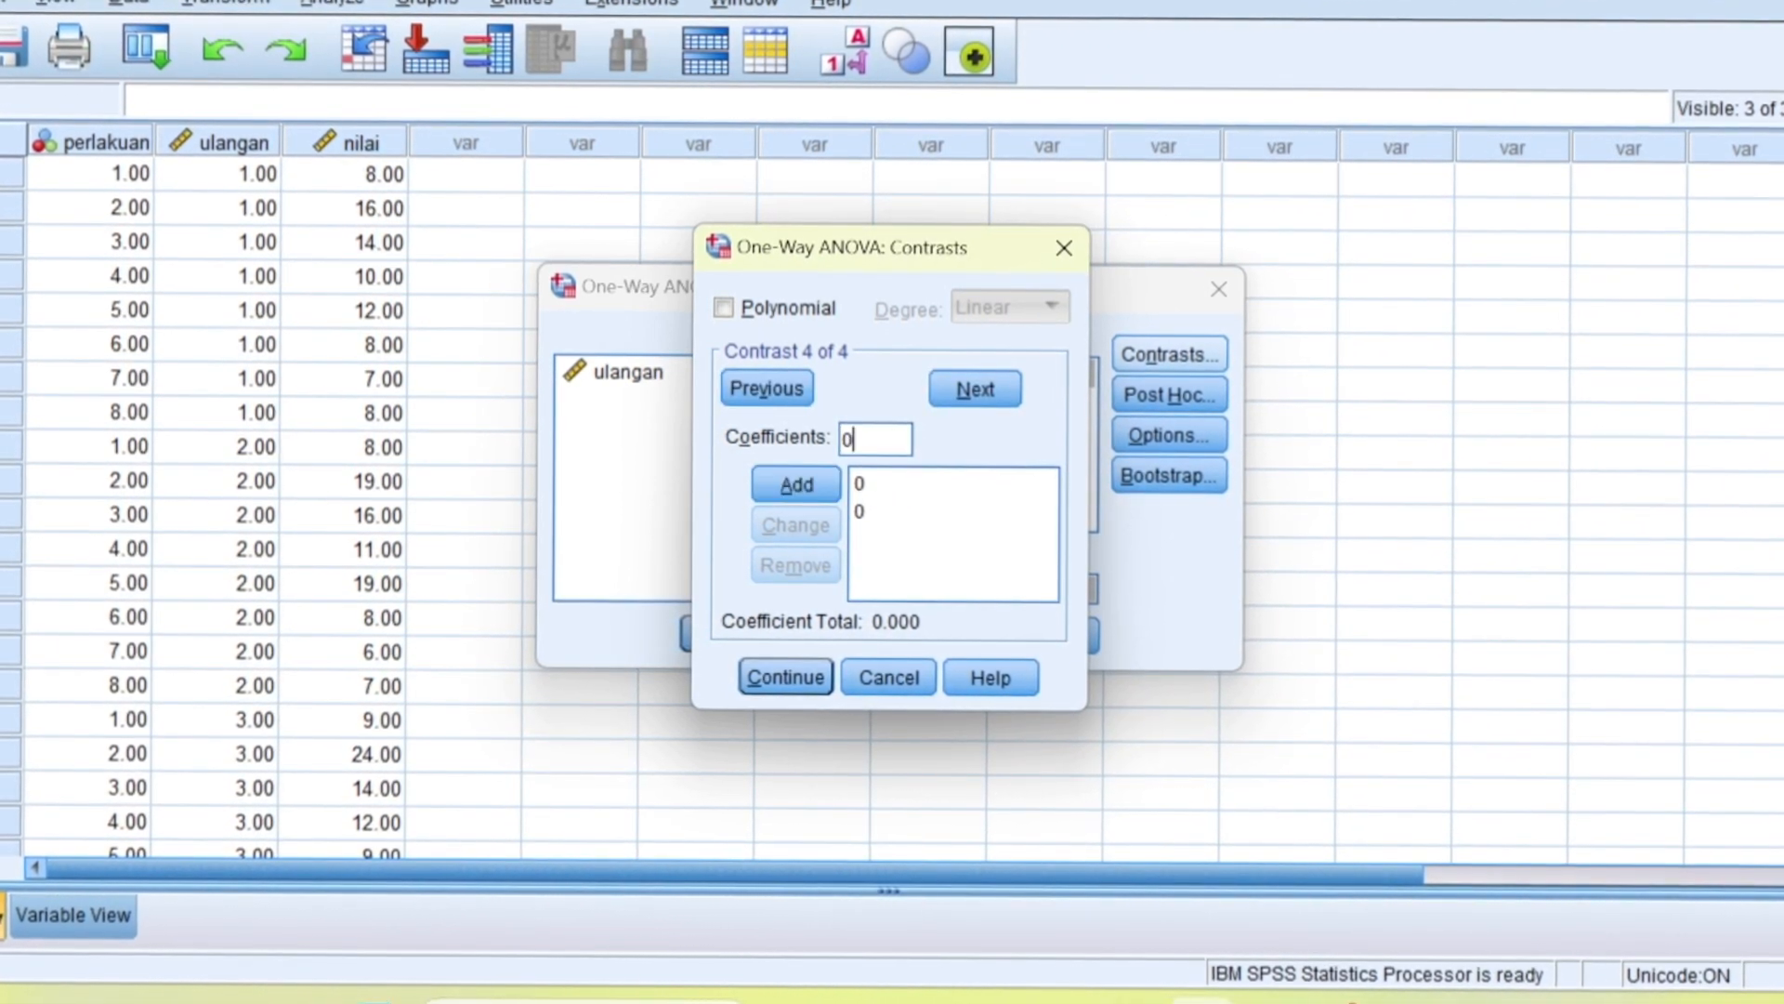
{"action": "left_click", "coordinate": [796, 485]}
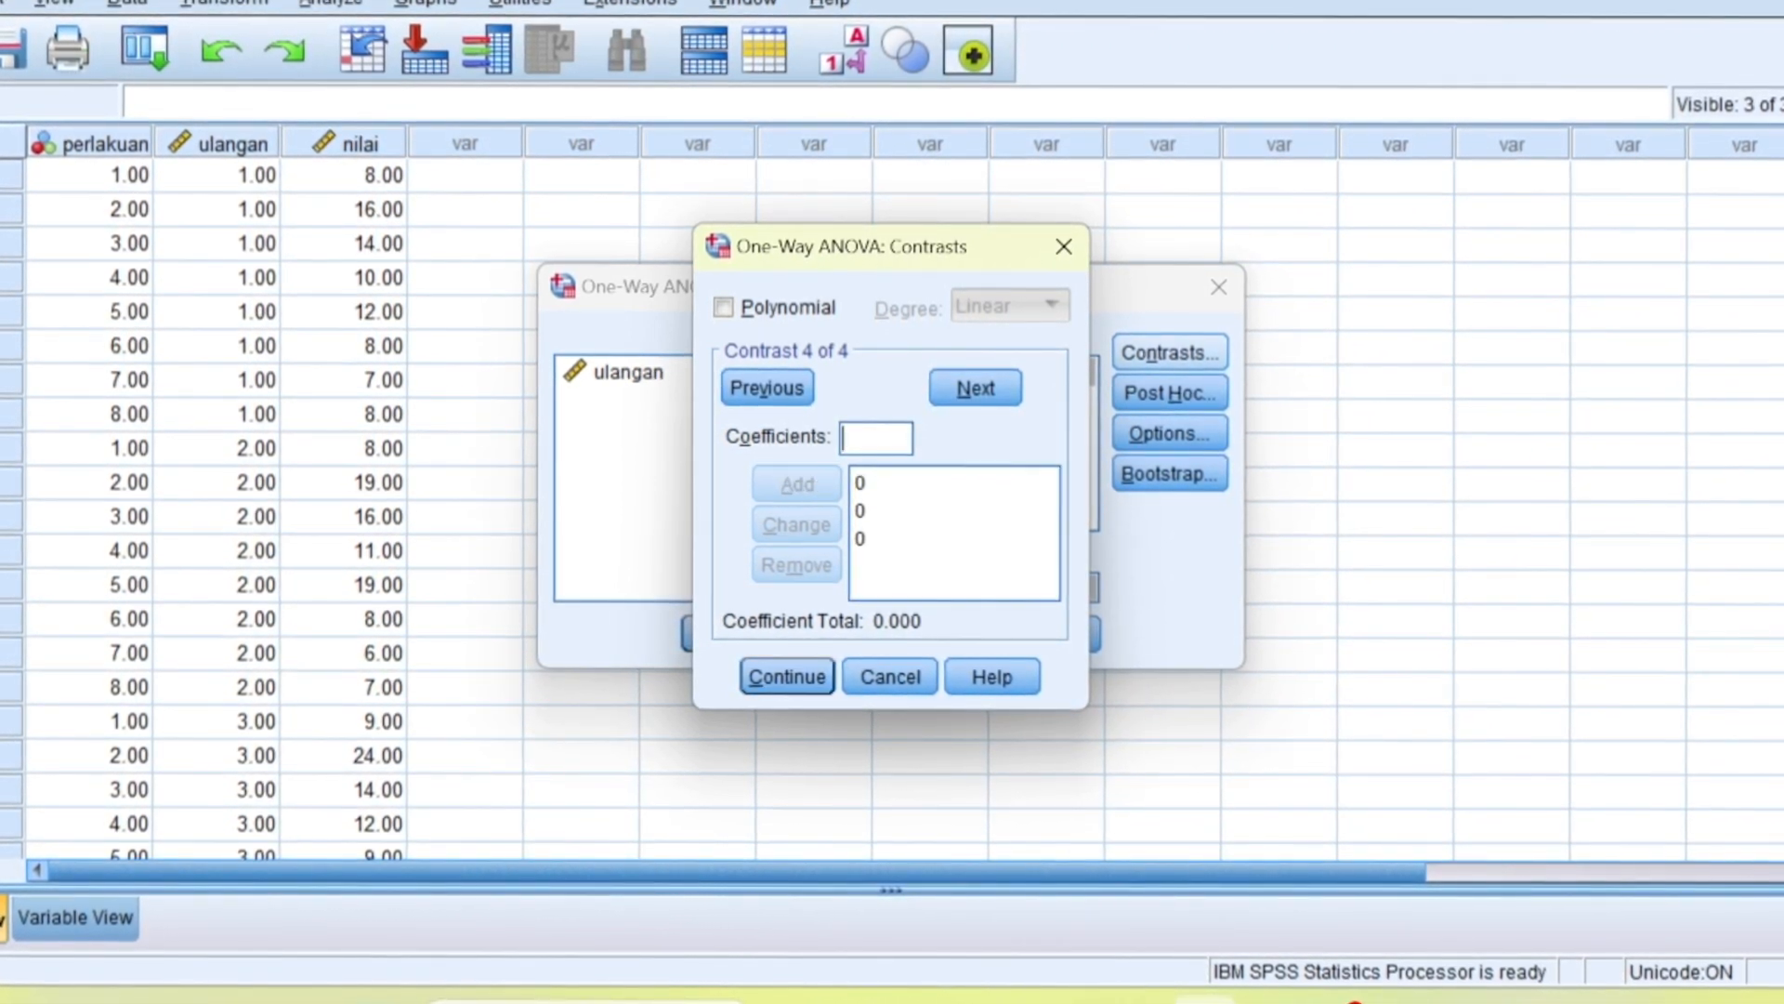
Step: Complete contrast 4 with the coefficients -3, -3, 2, 2 and 2 for treatments D to H and accept the contrast settings
{"action": "type", "text": "-3"}
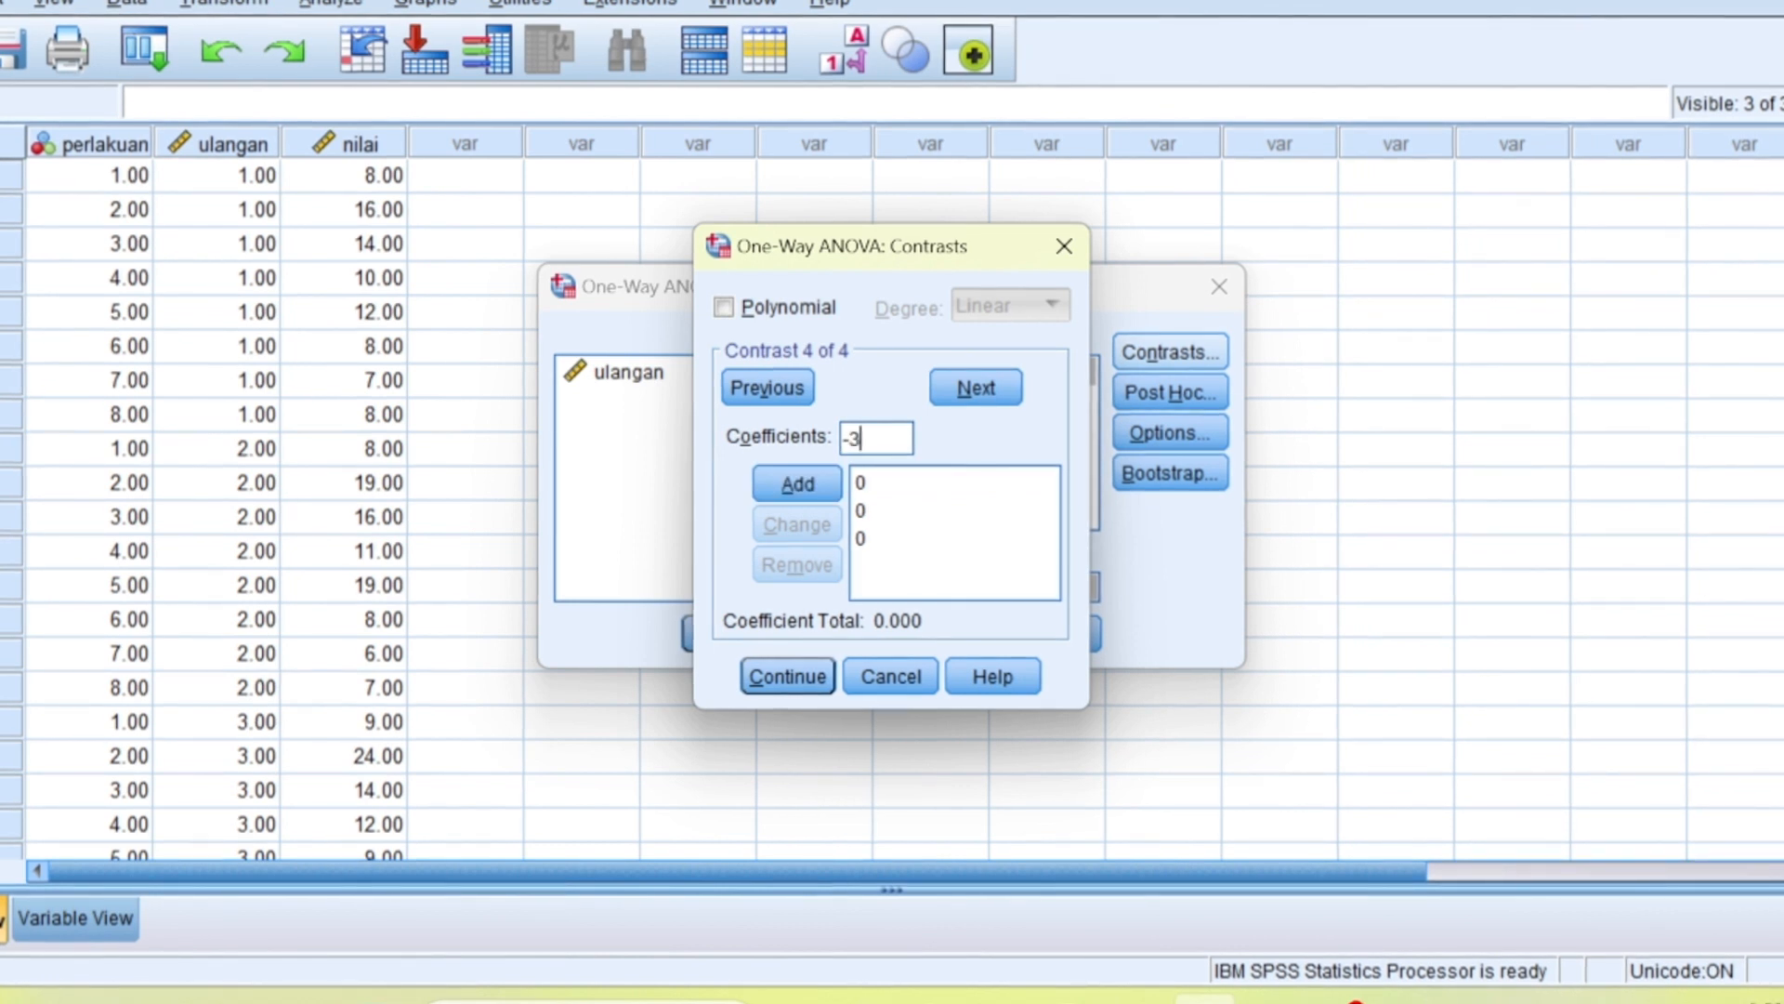
{"action": "left_click", "coordinate": [808, 483]}
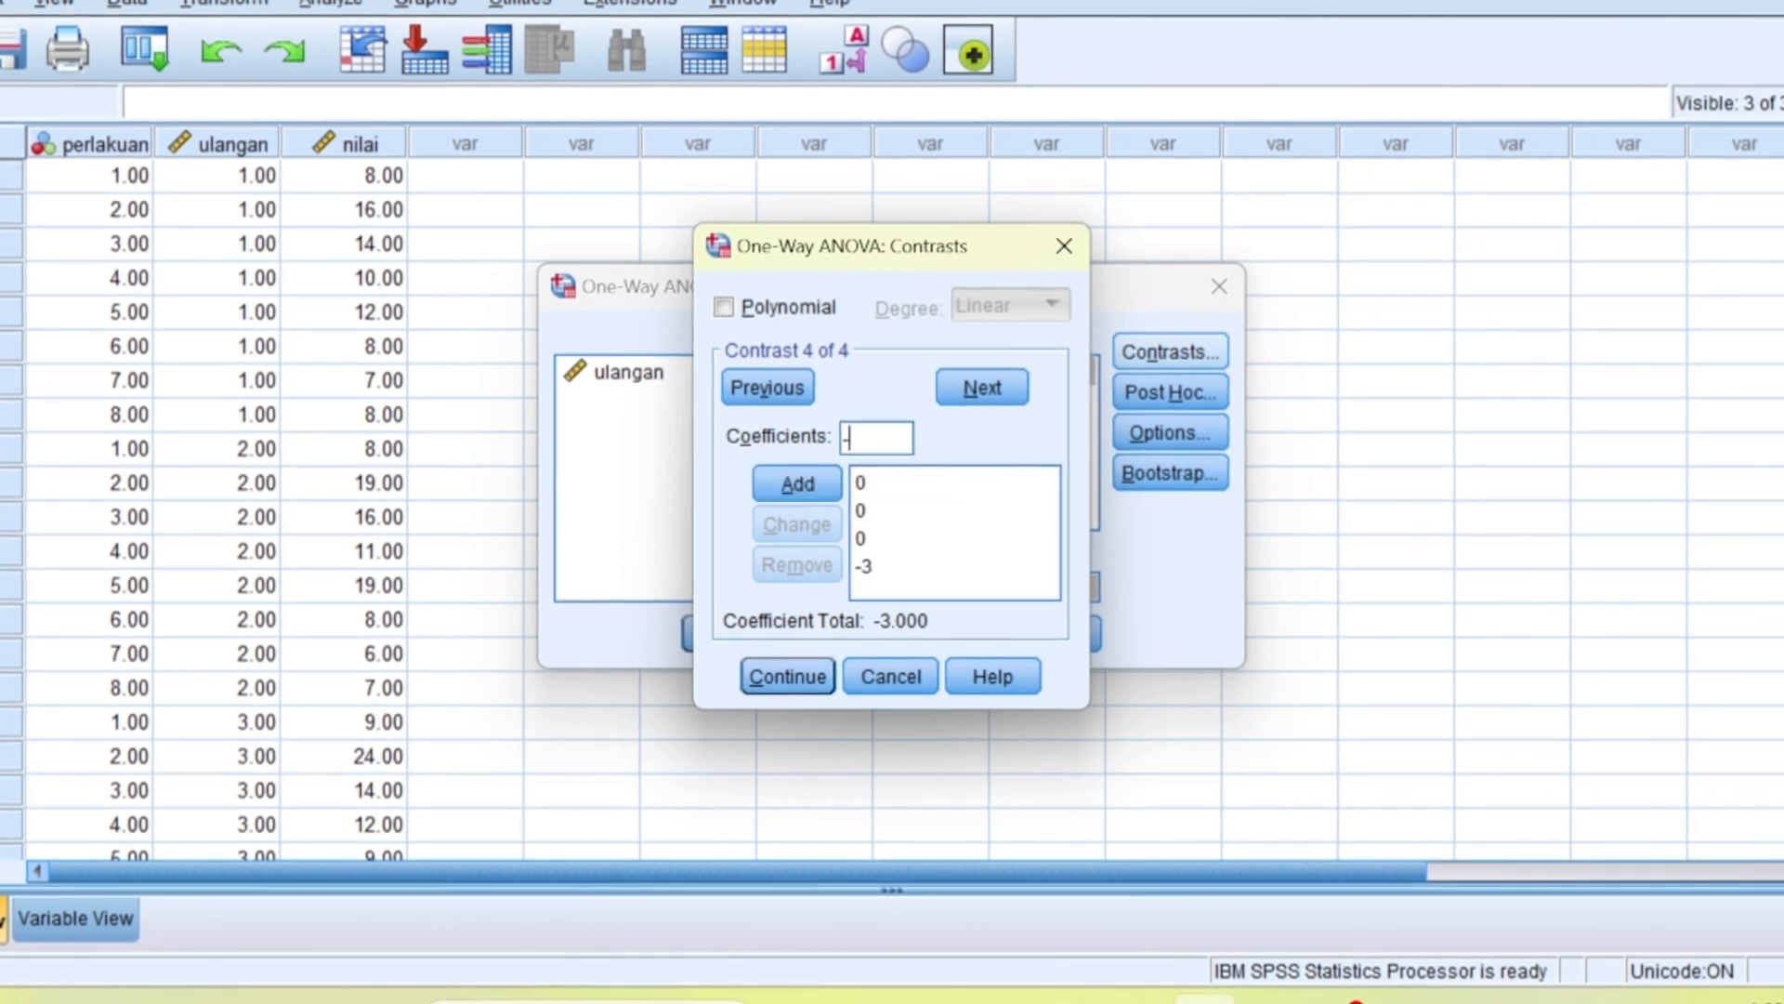
{"action": "left_click", "coordinate": [820, 487]}
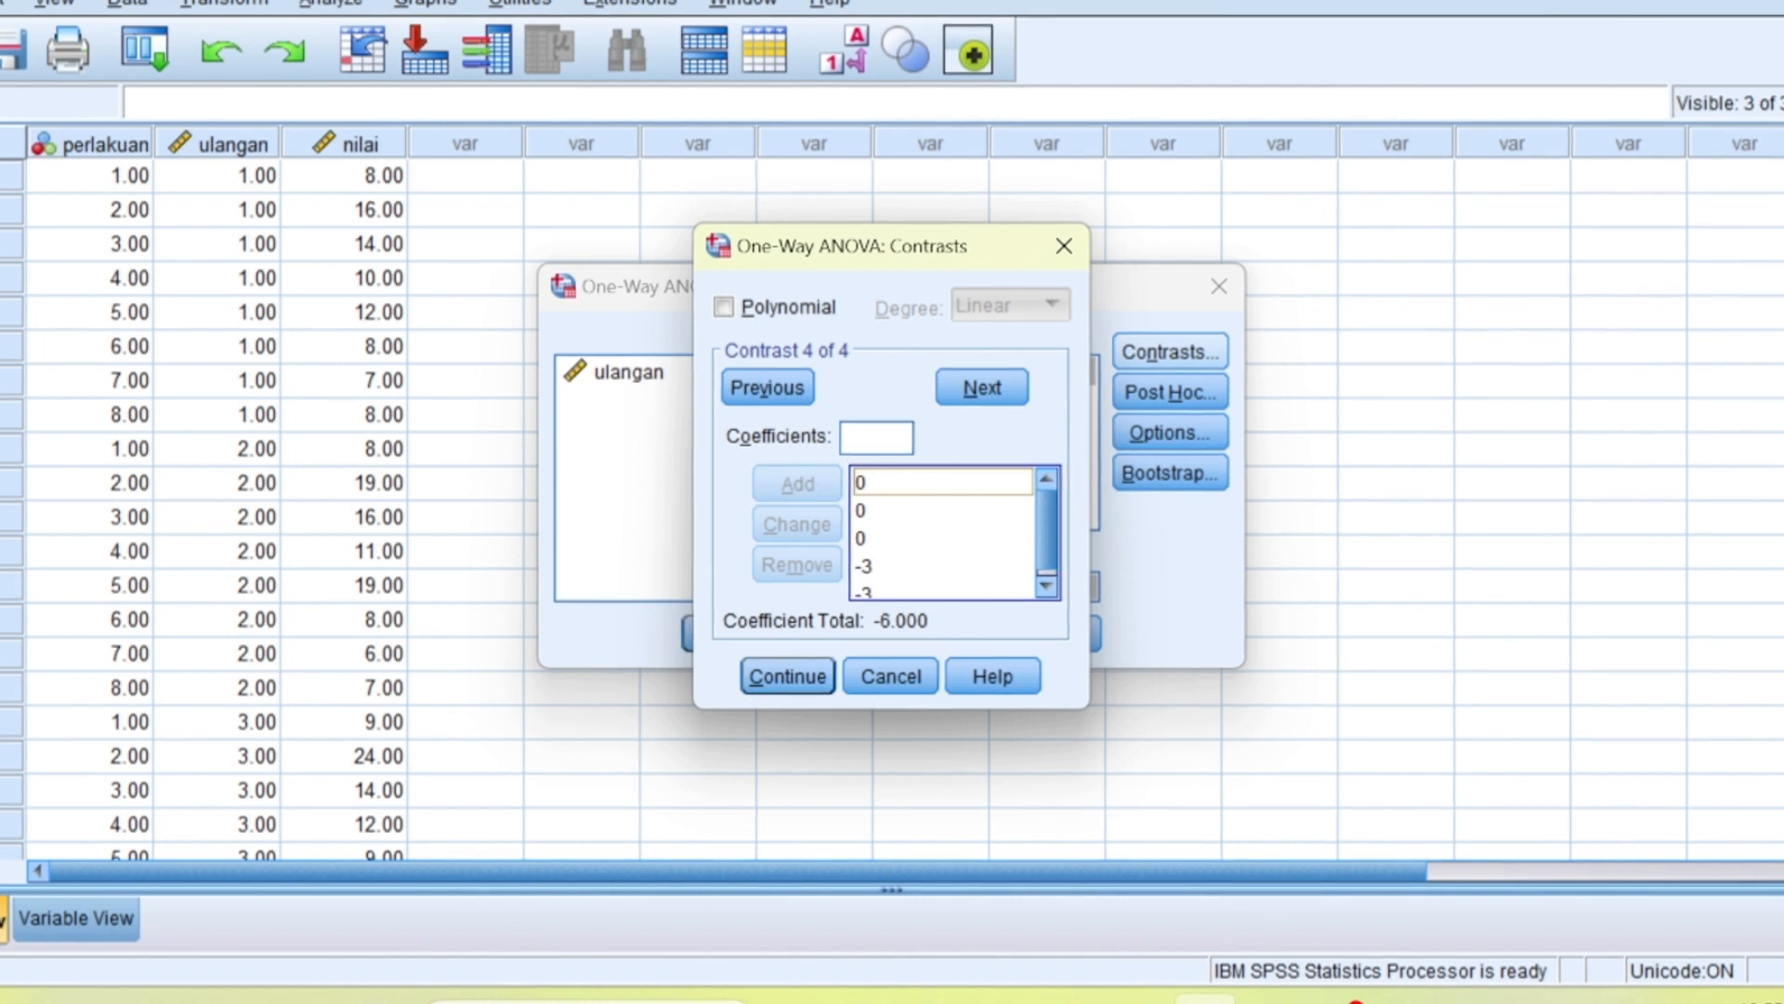
{"action": "type", "text": "2"}
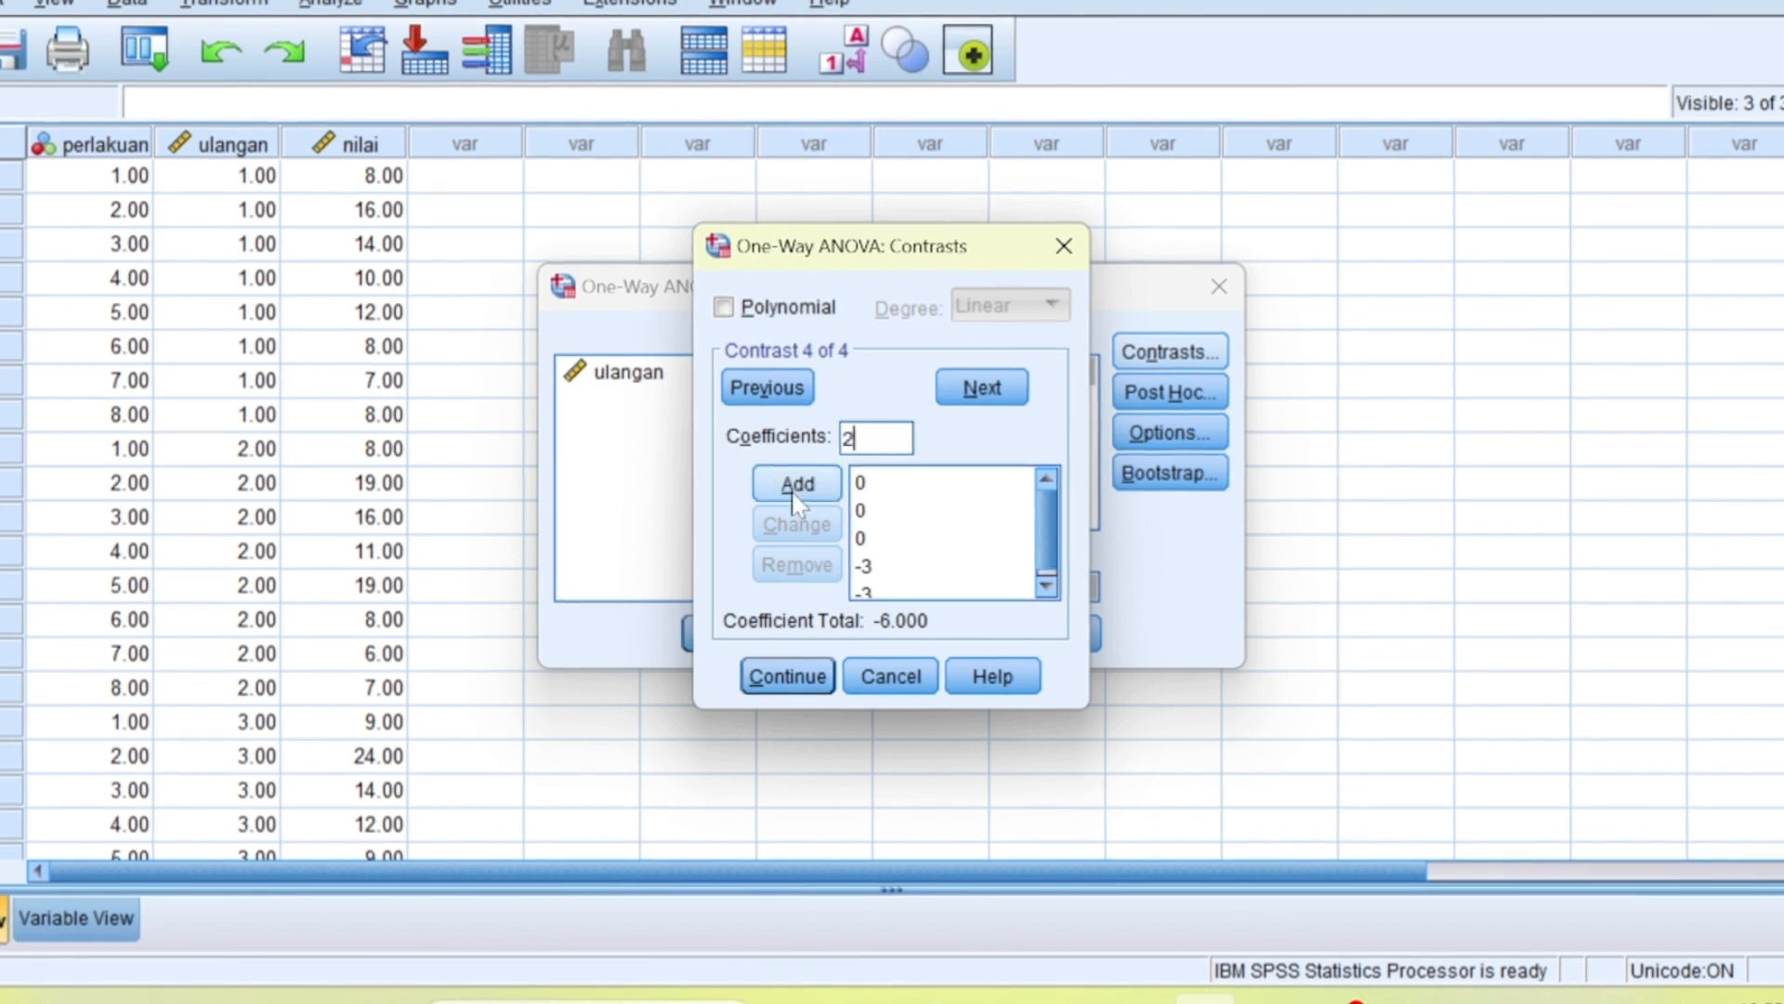
{"action": "left_click", "coordinate": [795, 486]}
{"action": "type", "text": "2"}
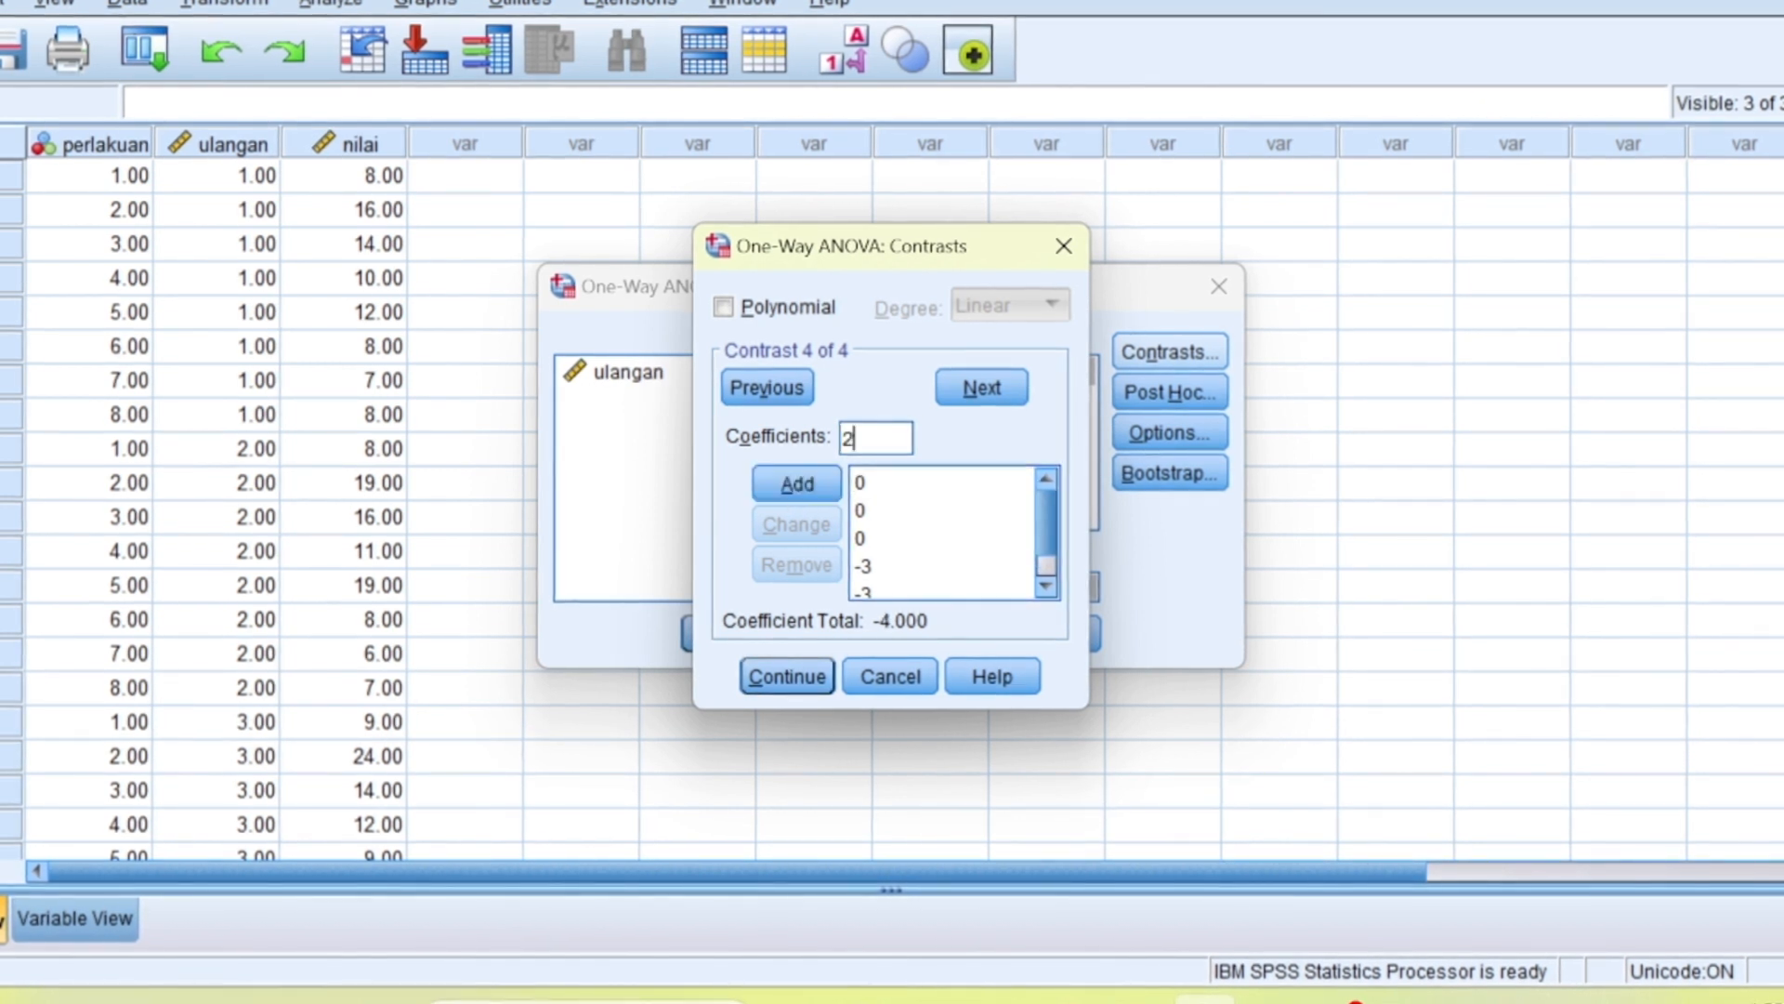
{"action": "left_click", "coordinate": [805, 488]}
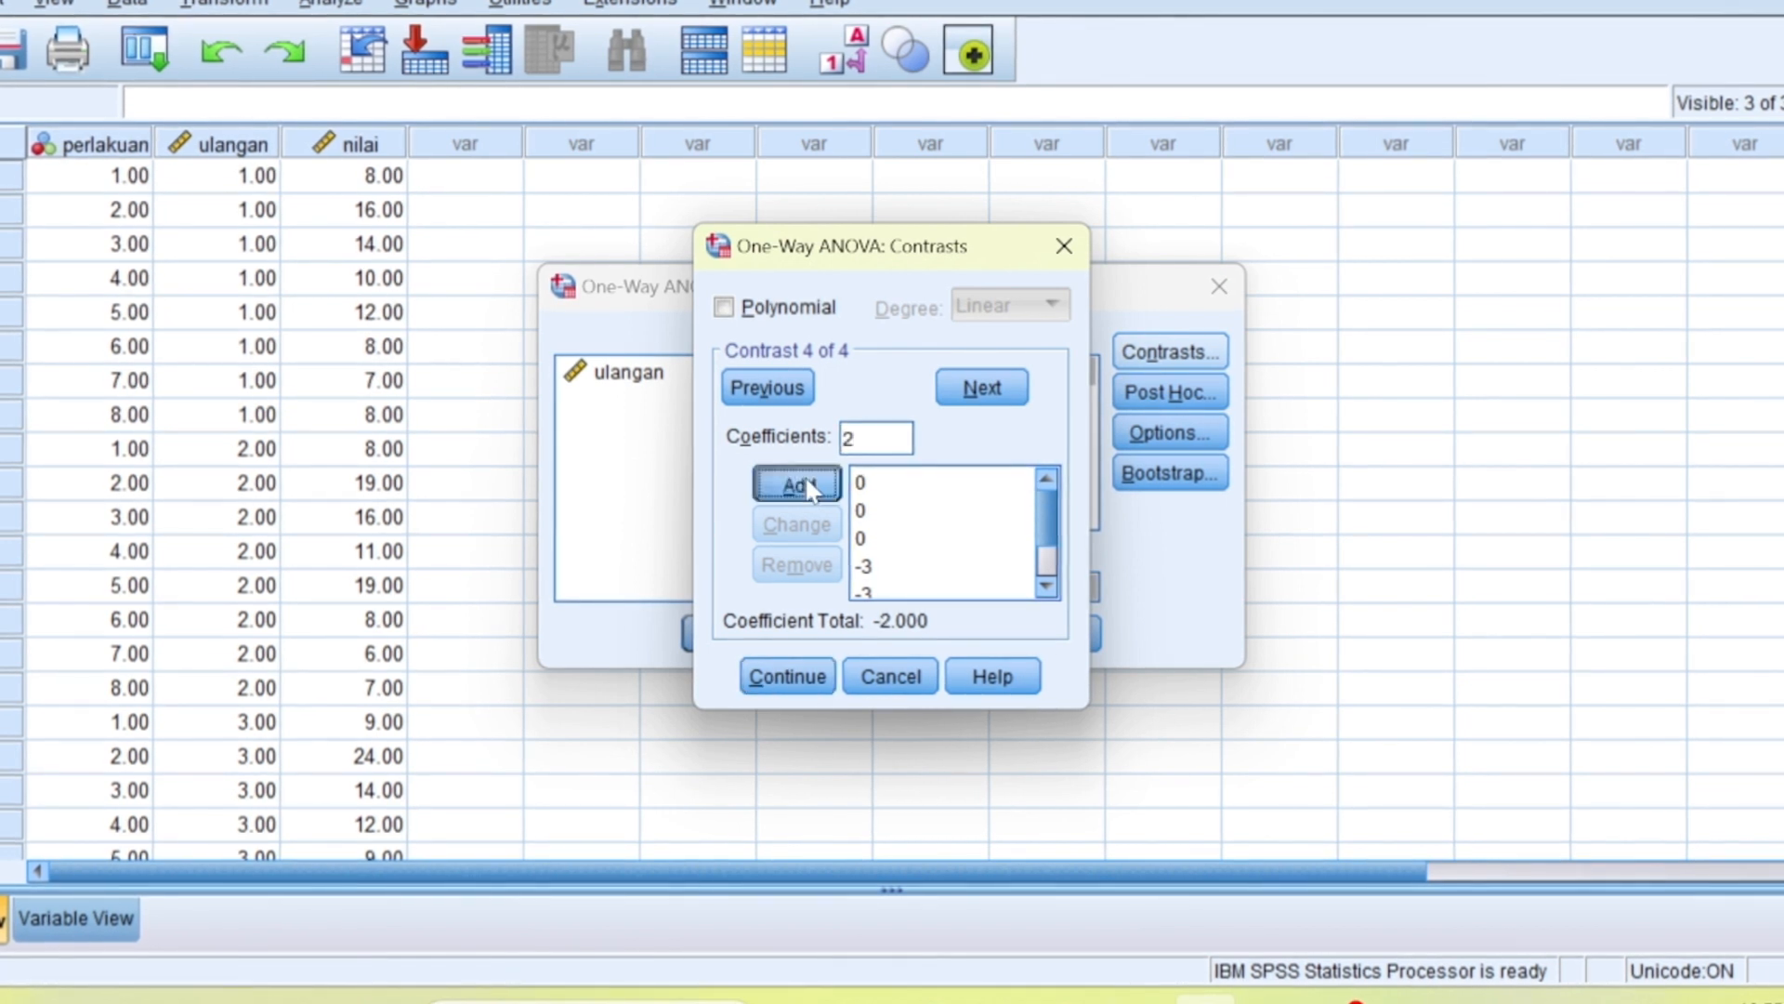
{"action": "left_click", "coordinate": [814, 689]}
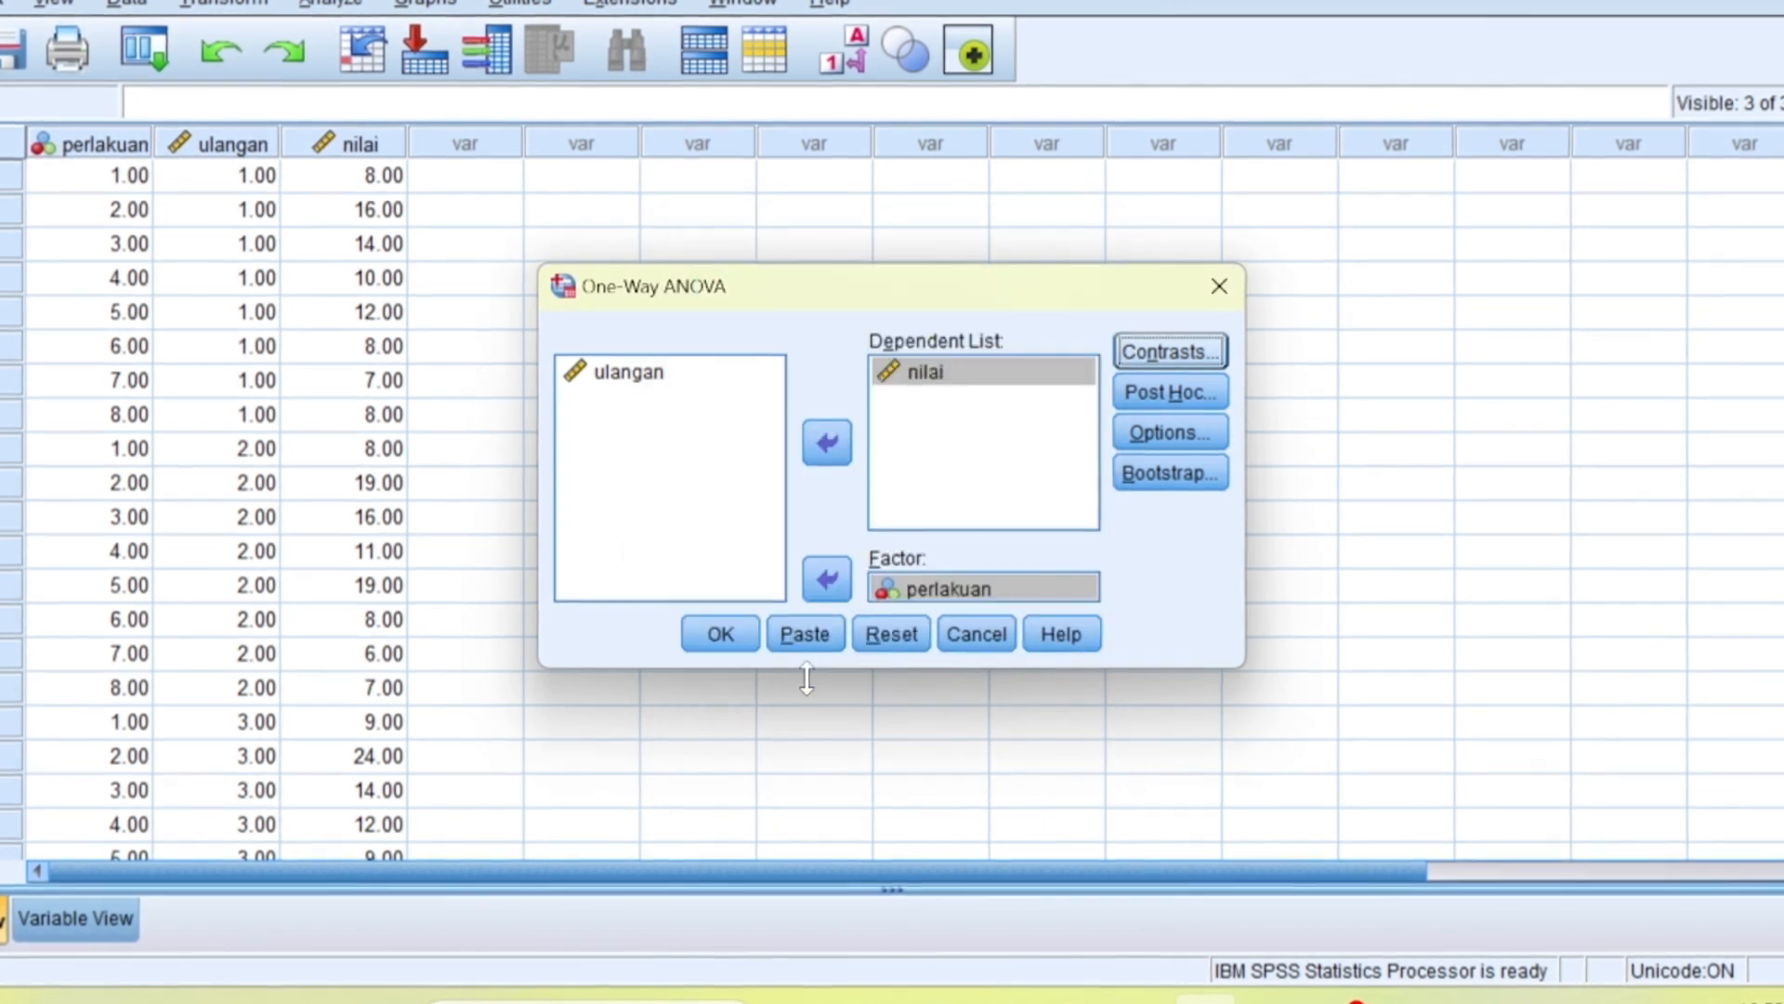
Step: Reopen the contrast settings, start contrast 5 and enter 0, 0, 0, -1 and 1 as its first five coefficients
{"action": "left_click", "coordinate": [1173, 353]}
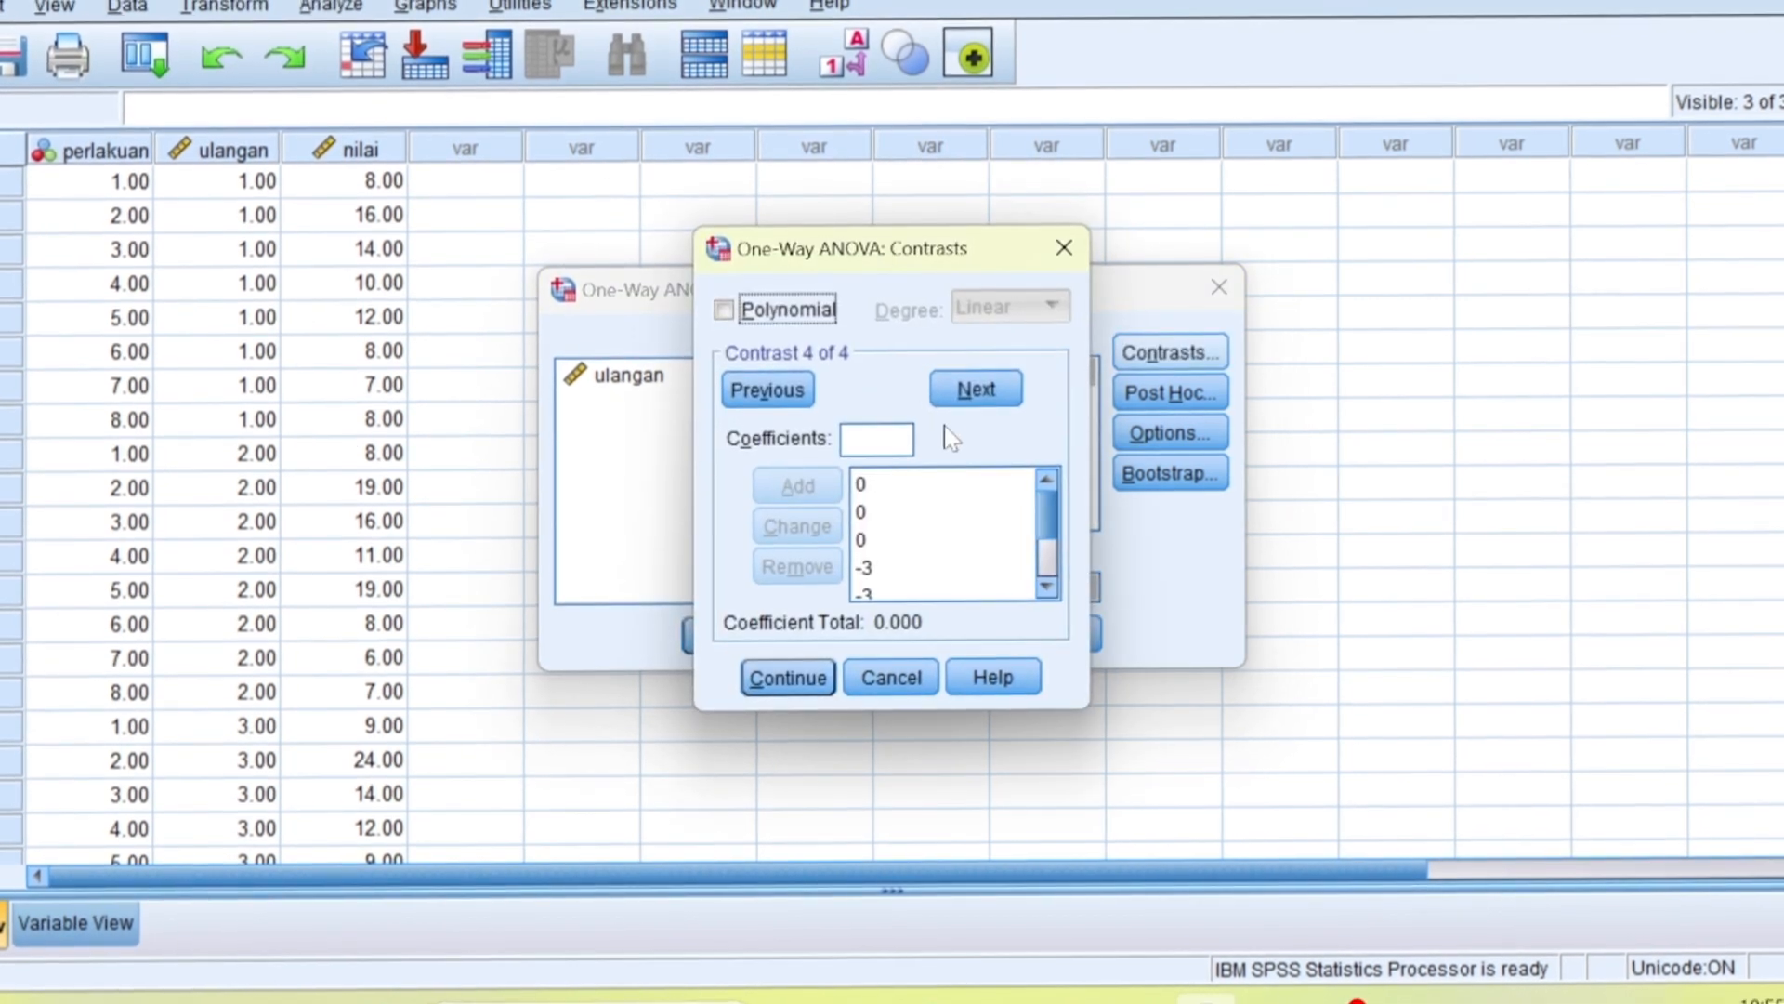
{"action": "left_click", "coordinate": [978, 391]}
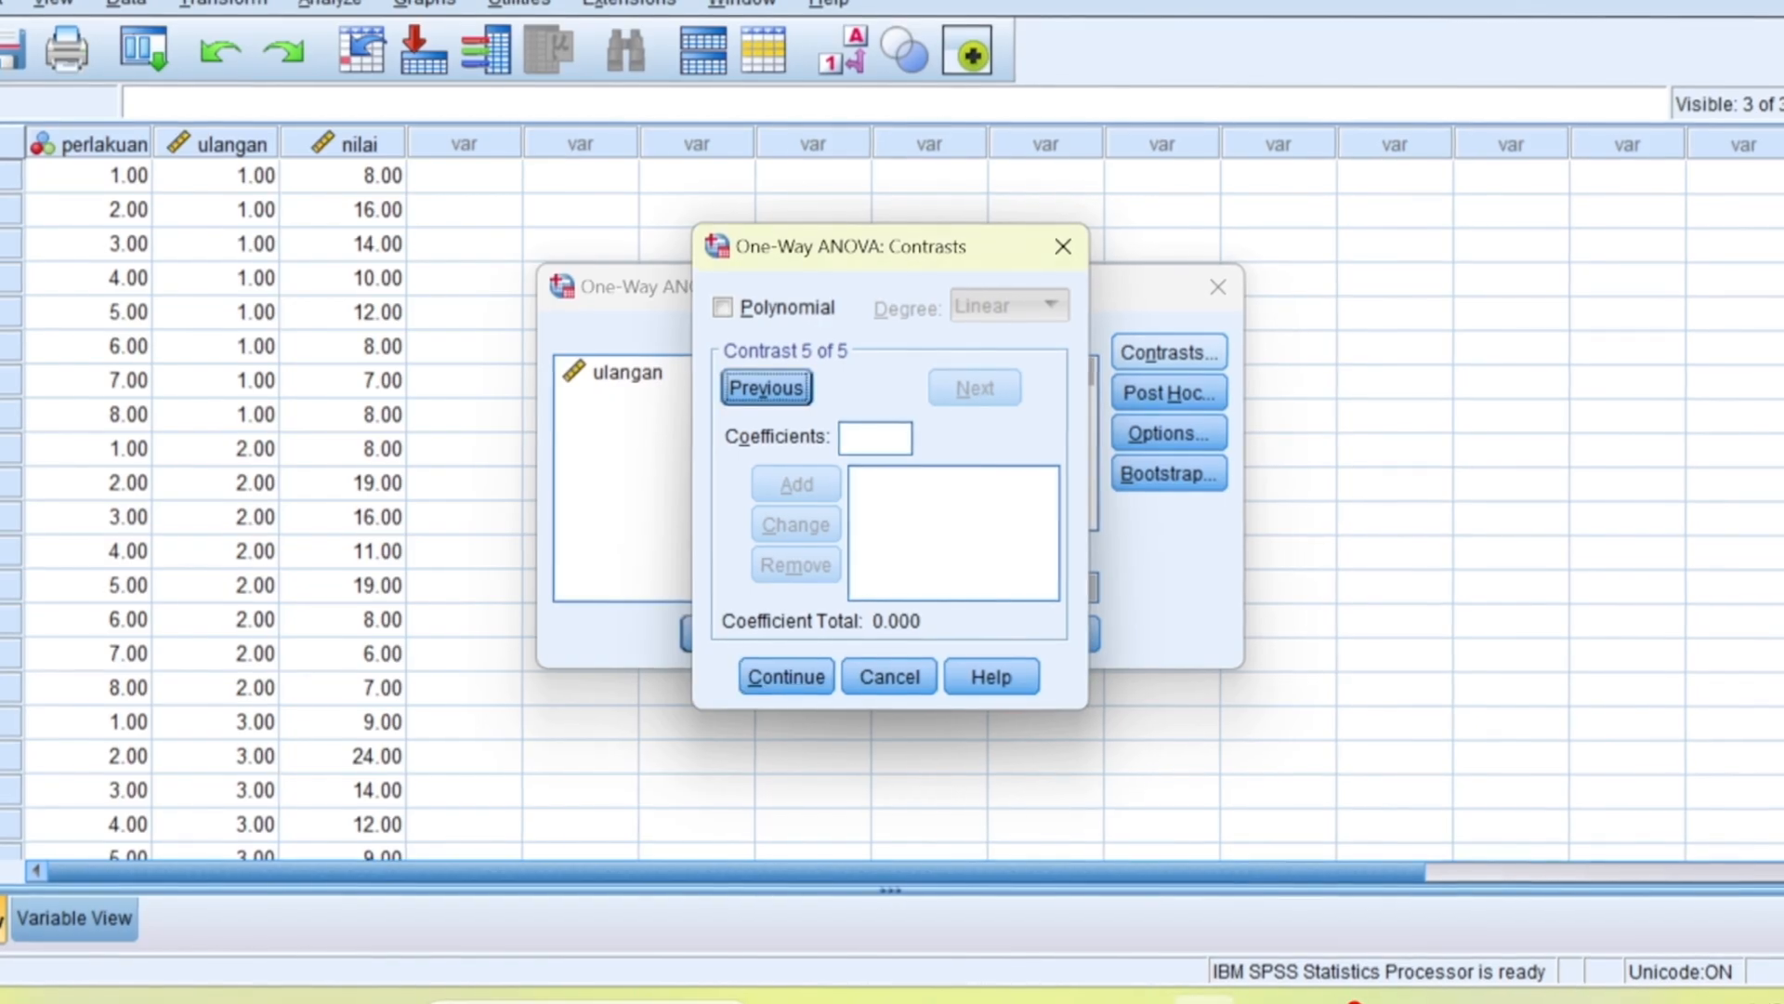
{"action": "left_click", "coordinate": [872, 439]}
{"action": "type", "text": "0"}
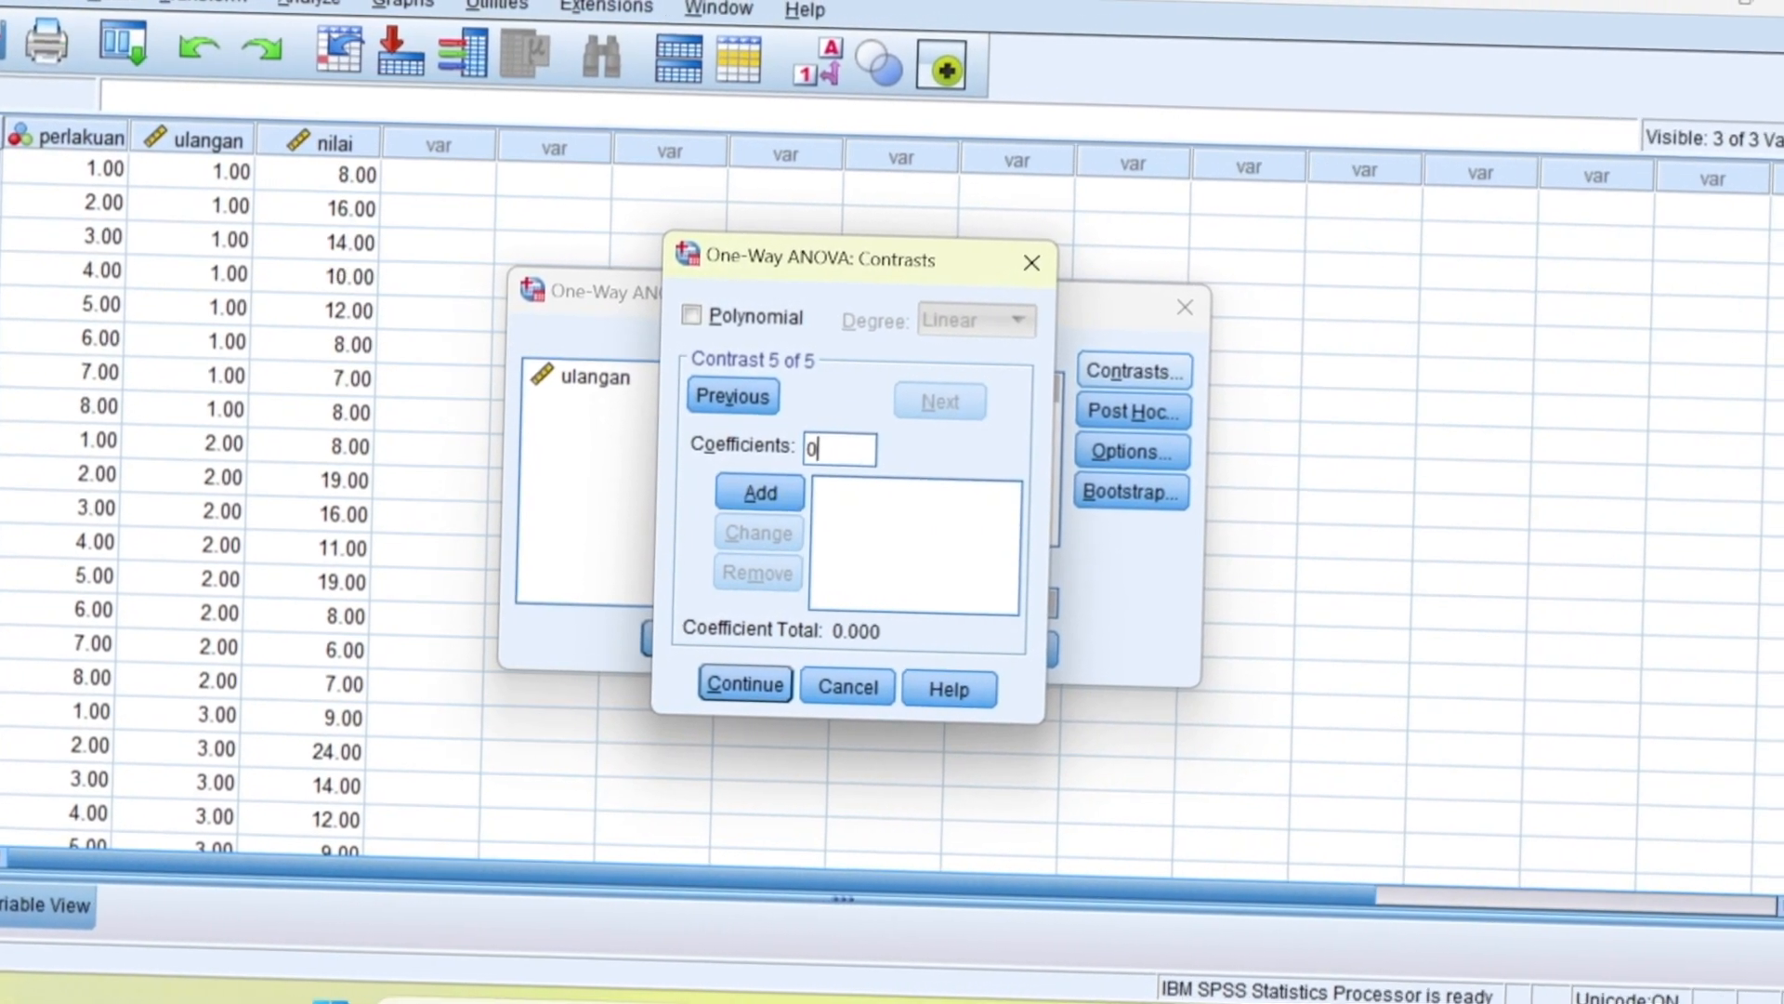
{"action": "left_click", "coordinate": [756, 494]}
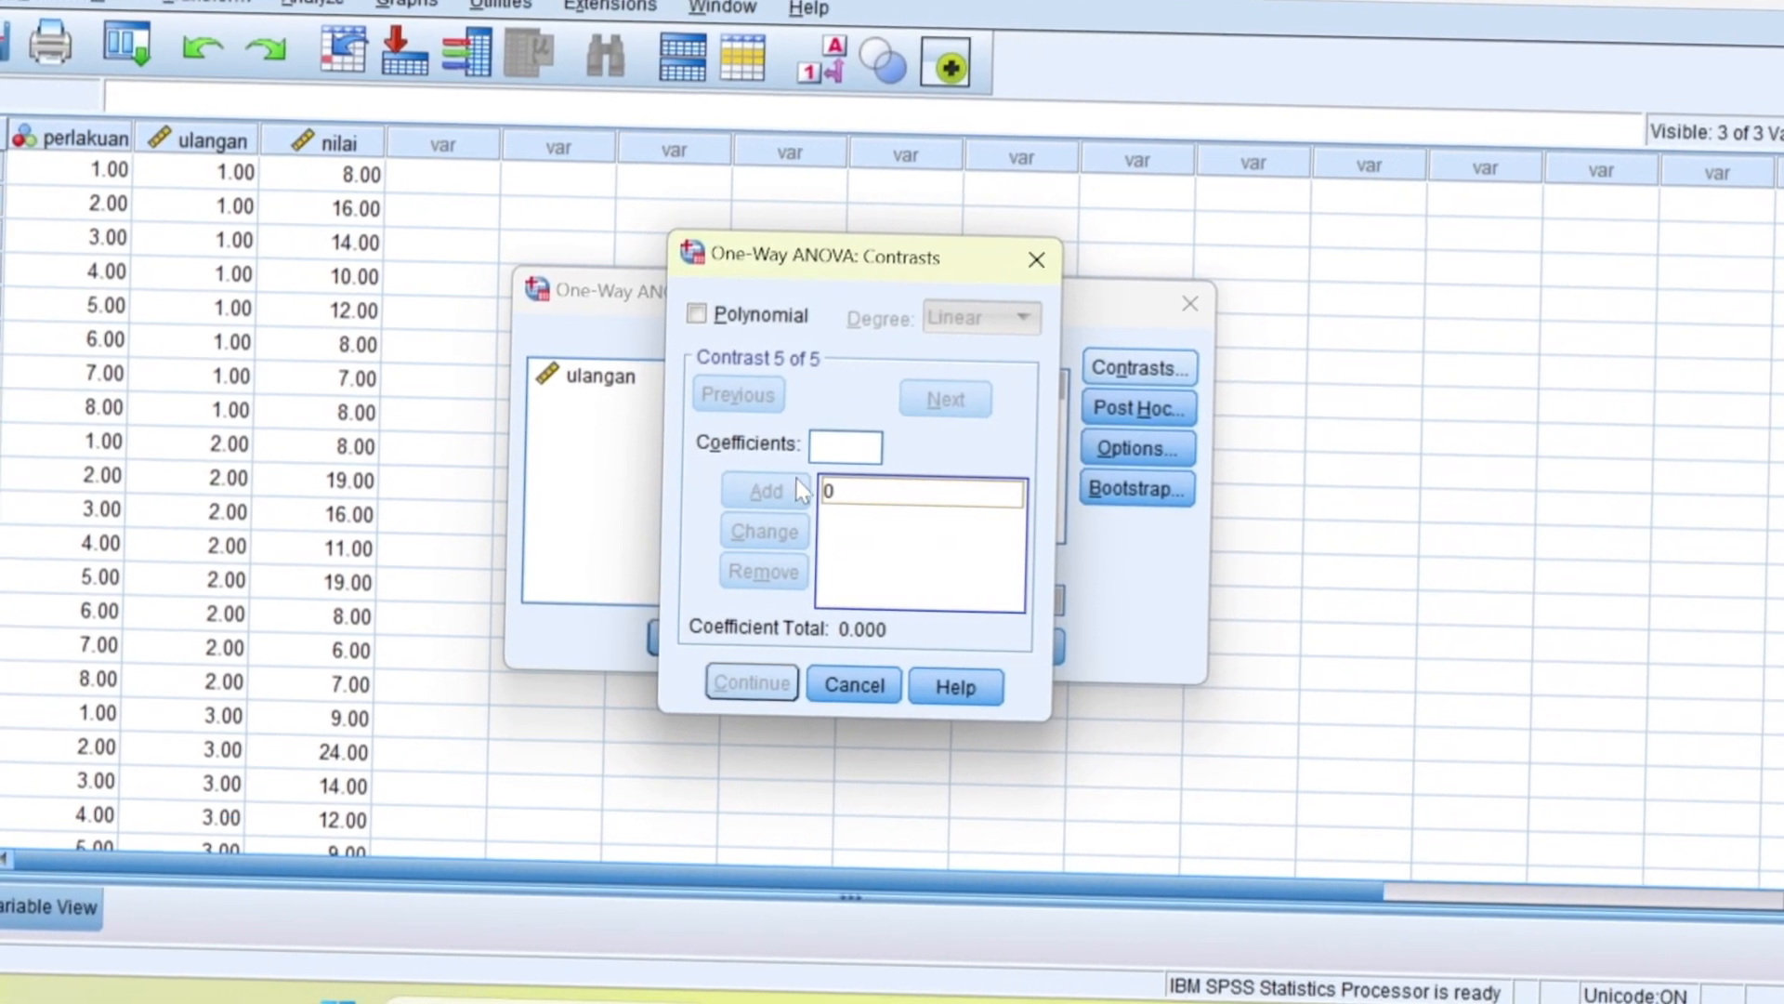
{"action": "type", "text": "0"}
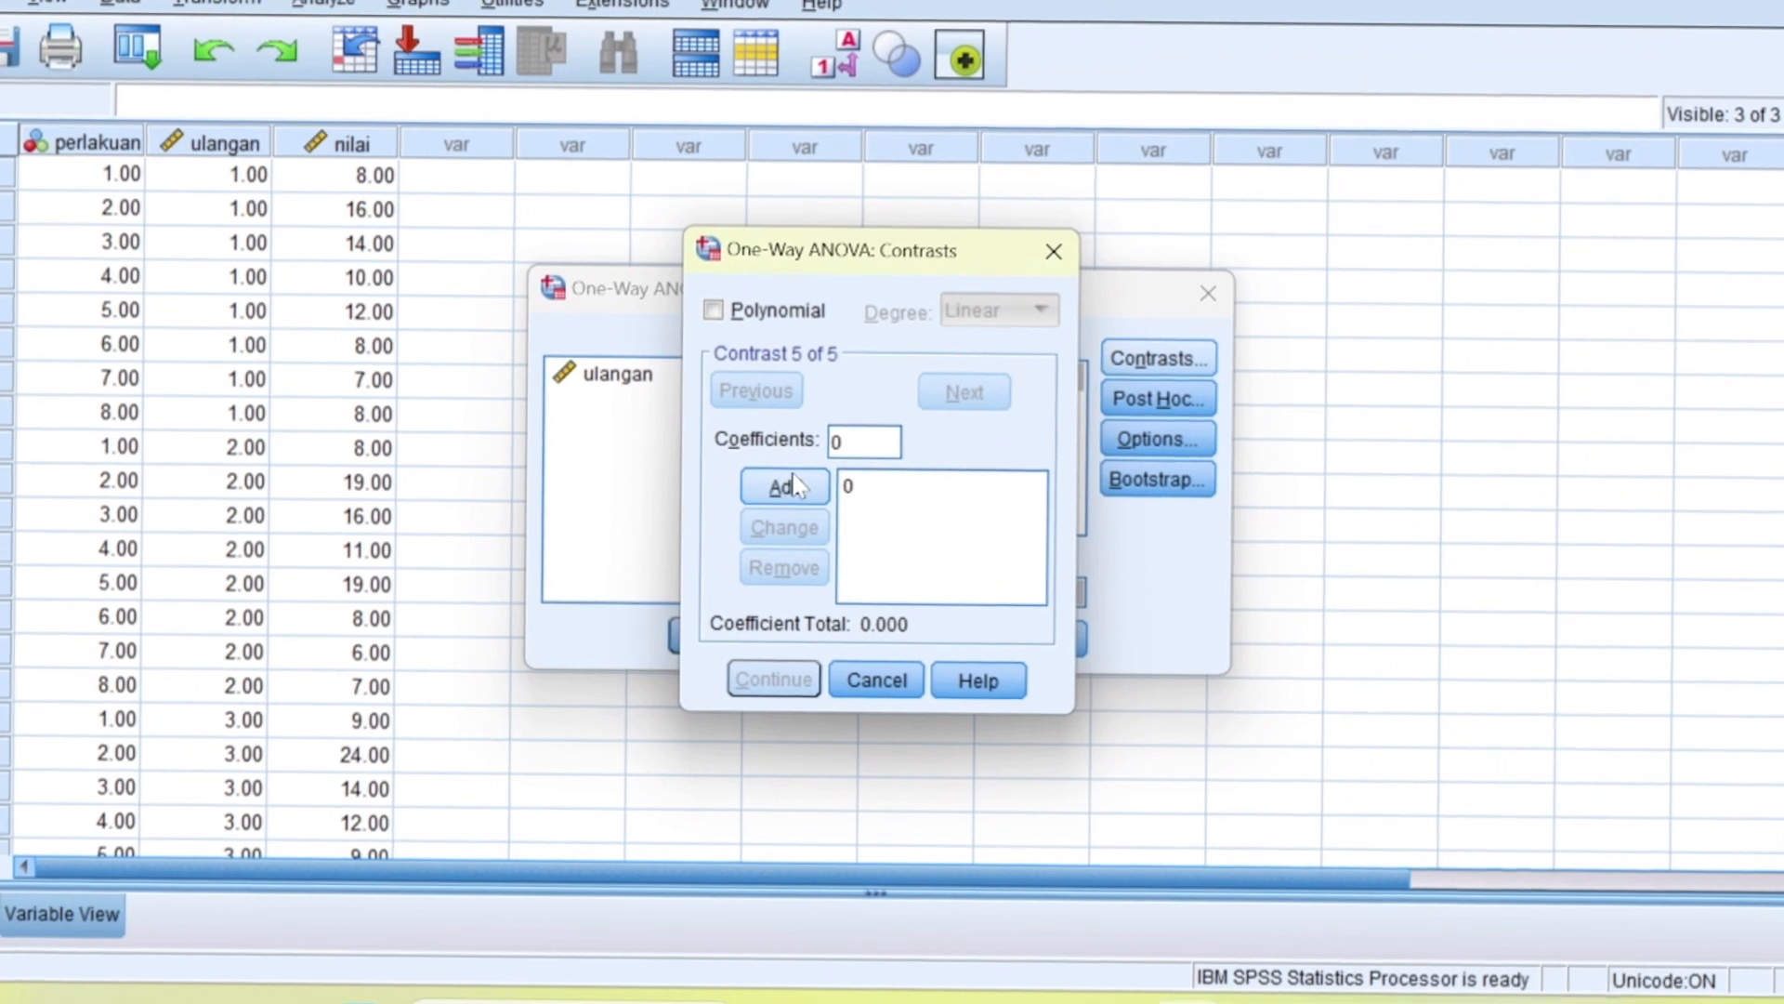
{"action": "left_click", "coordinate": [782, 489]}
{"action": "type", "text": "0"}
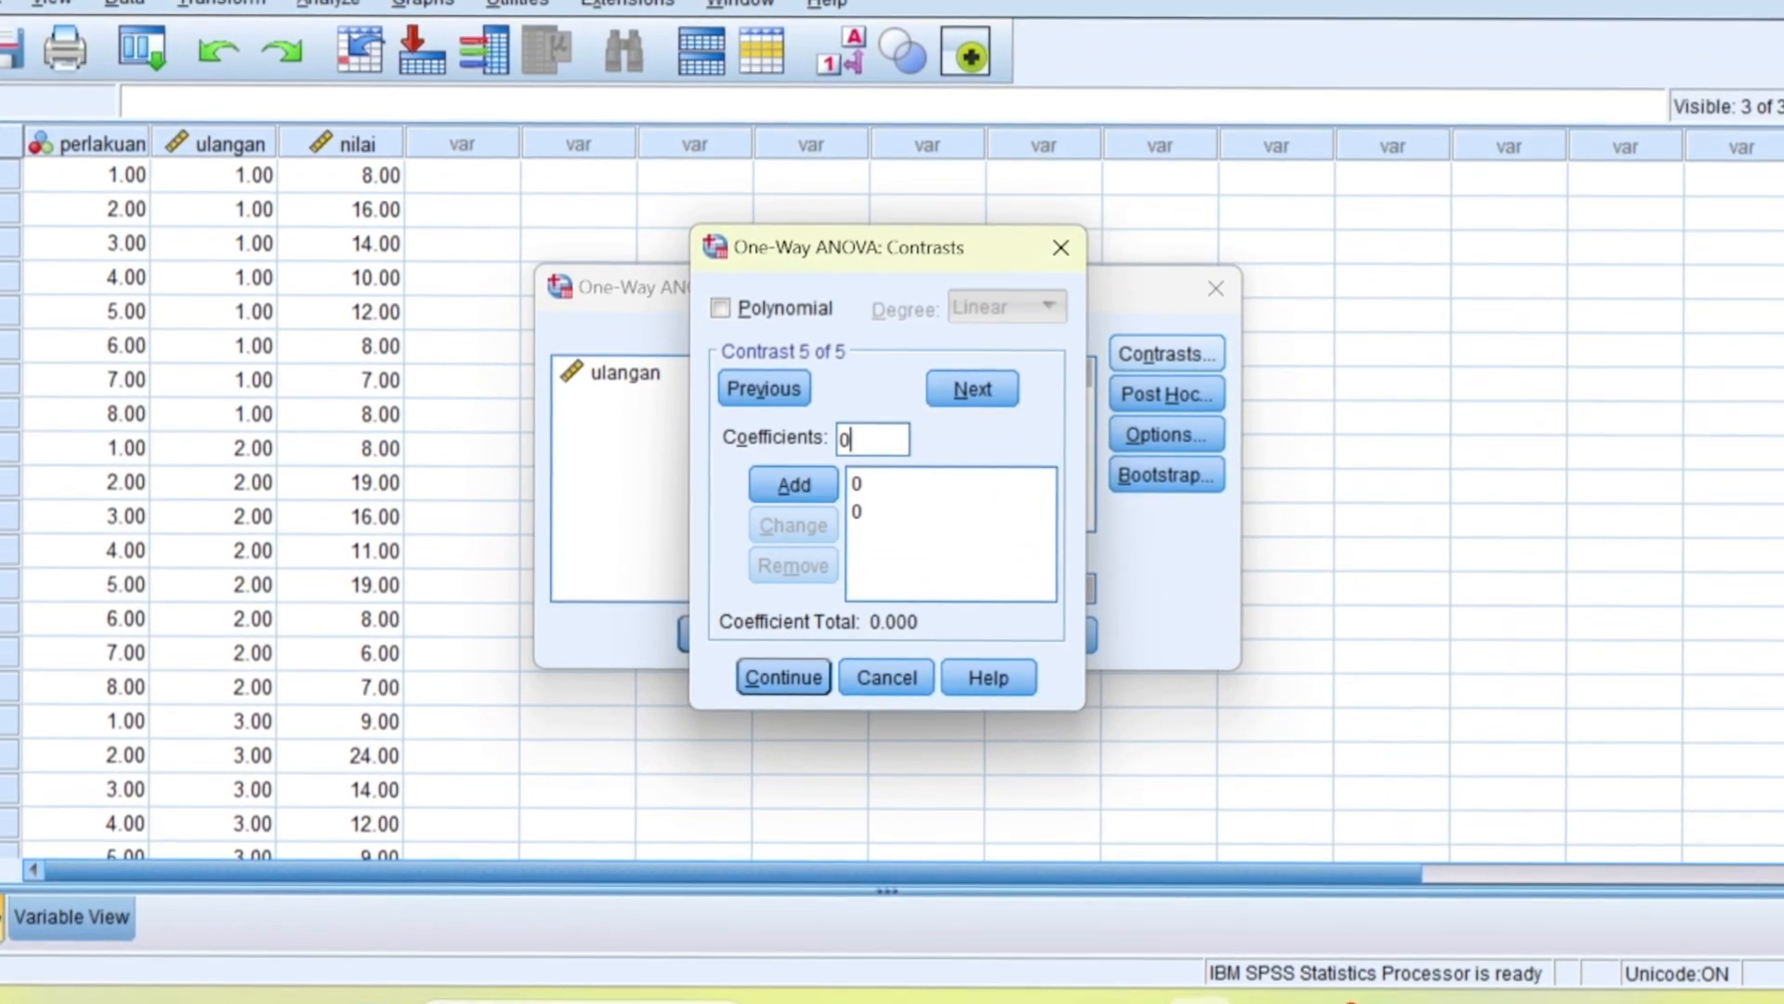
{"action": "left_click", "coordinate": [825, 483]}
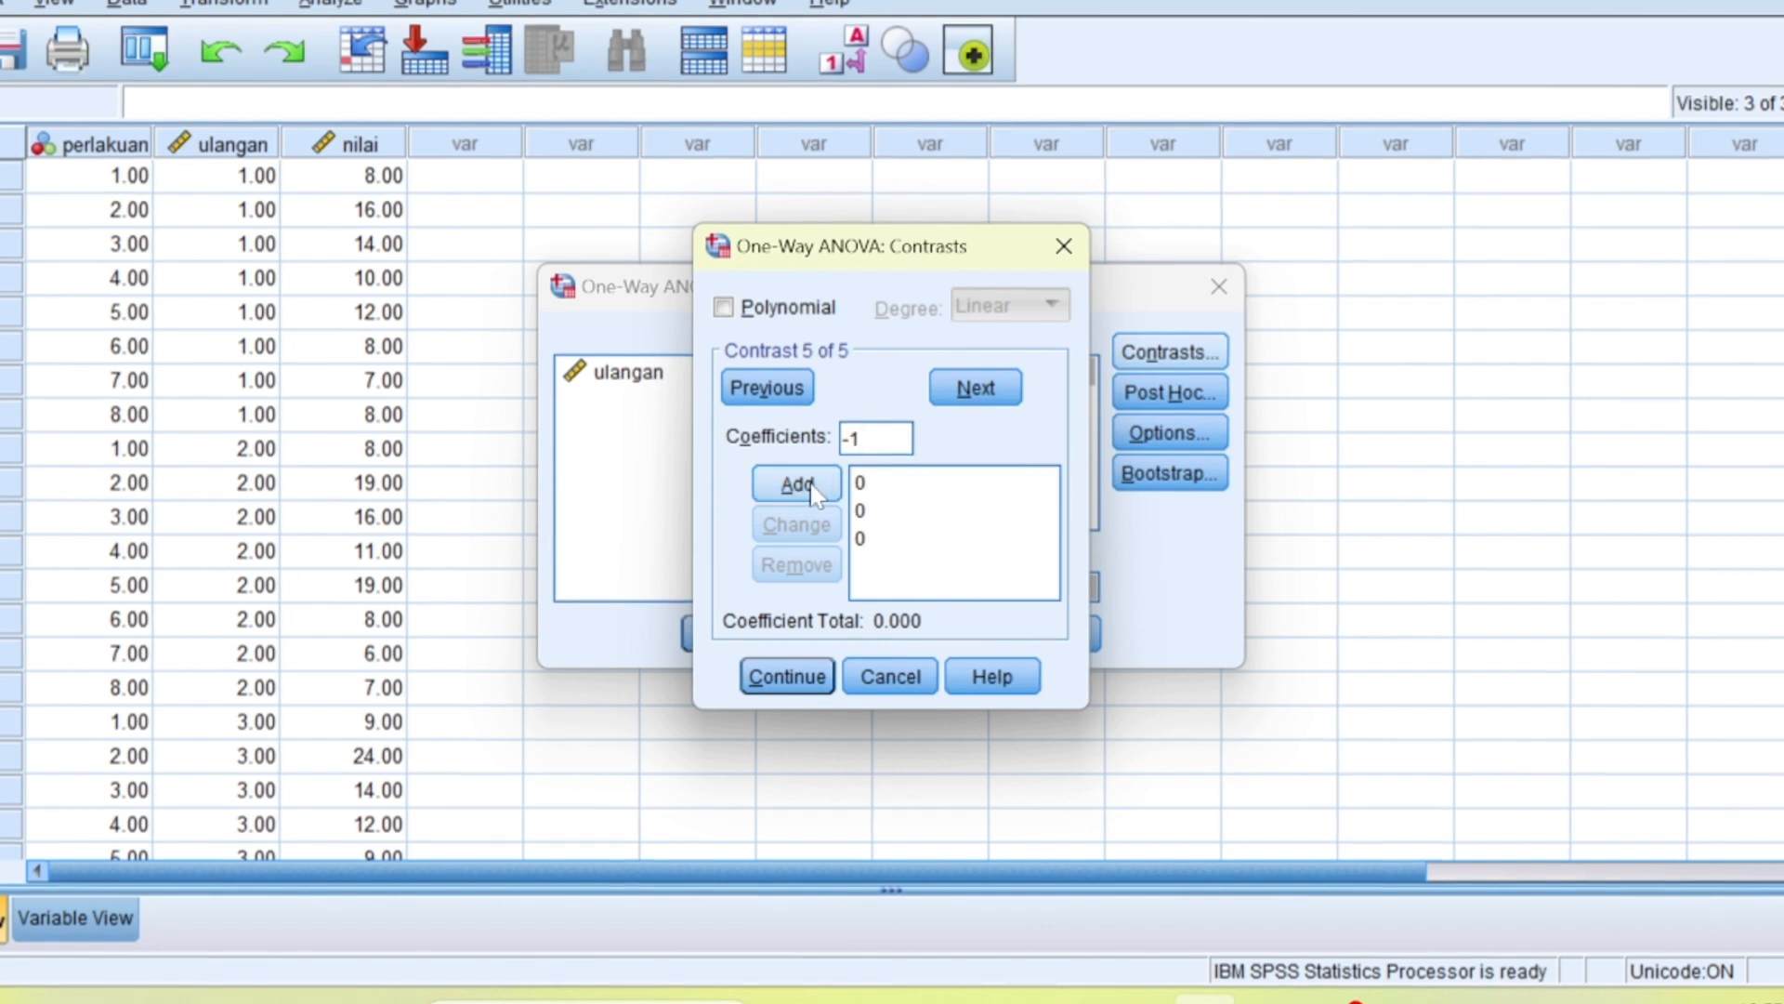
{"action": "left_click", "coordinate": [808, 486]}
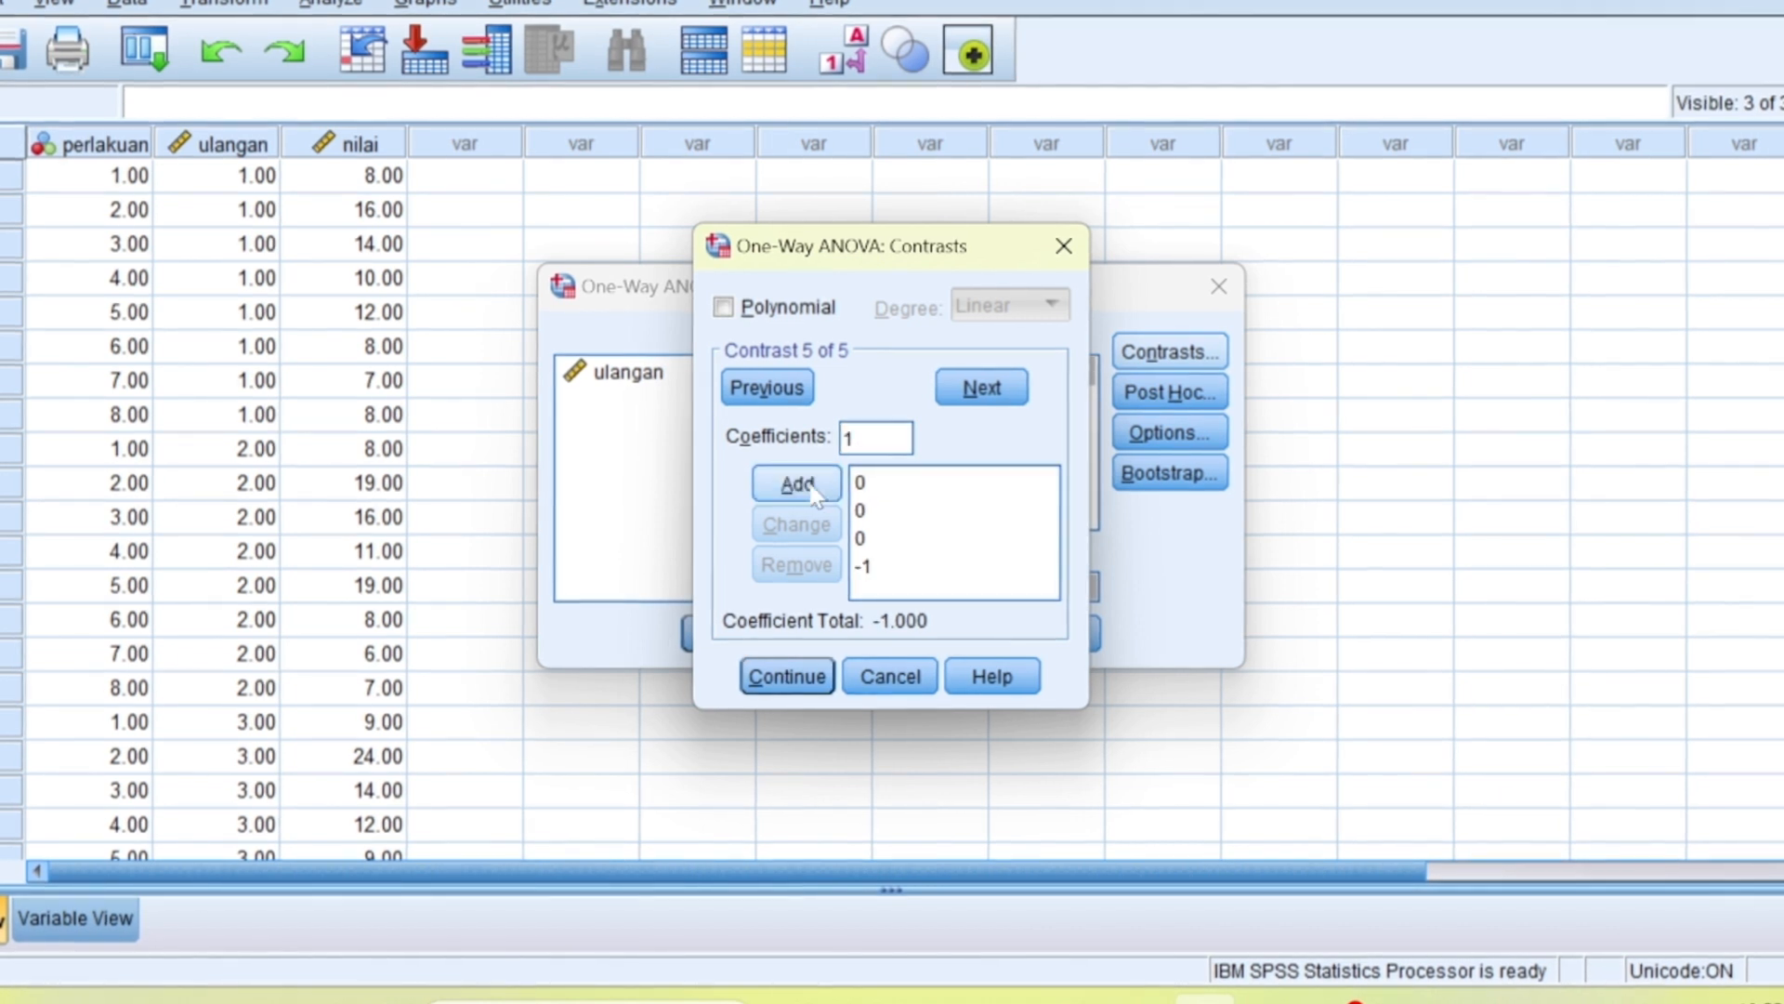
{"action": "left_click", "coordinate": [829, 487]}
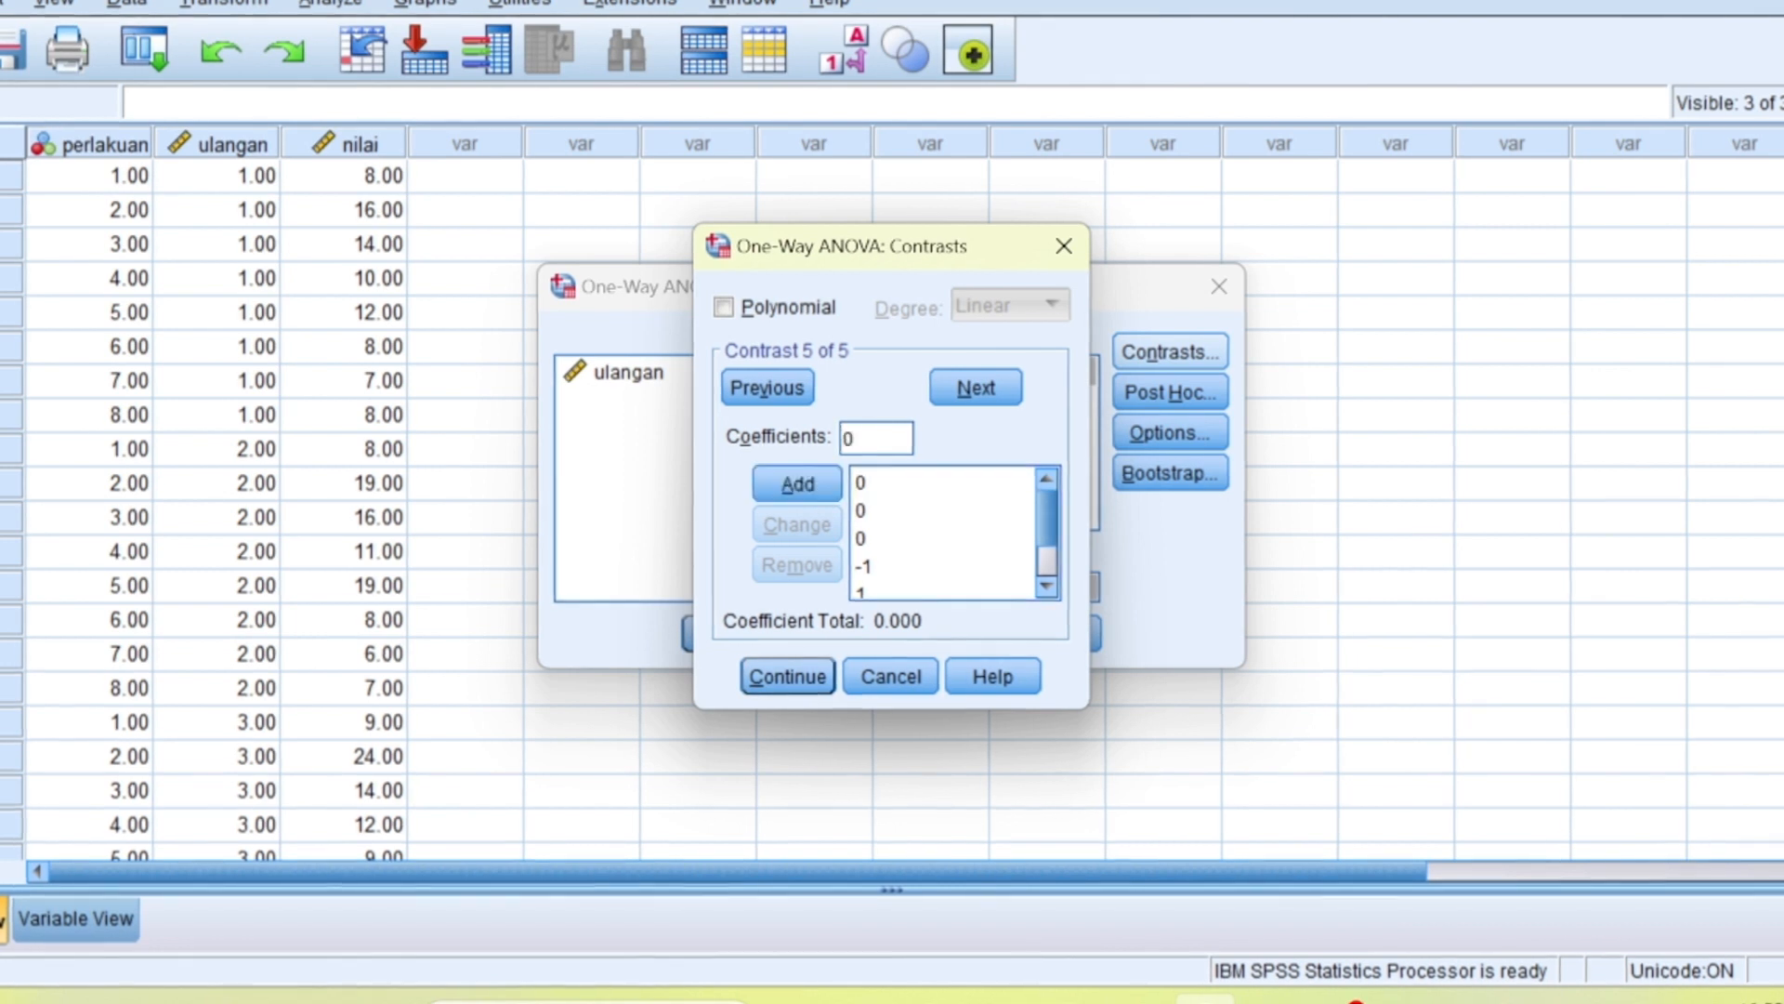
Step: Complete contrast 5 with the coefficient 0 for the remaining treatments, F to H, and start contrast 6
{"action": "left_click", "coordinate": [797, 485]}
{"action": "left_click", "coordinate": [971, 395]}
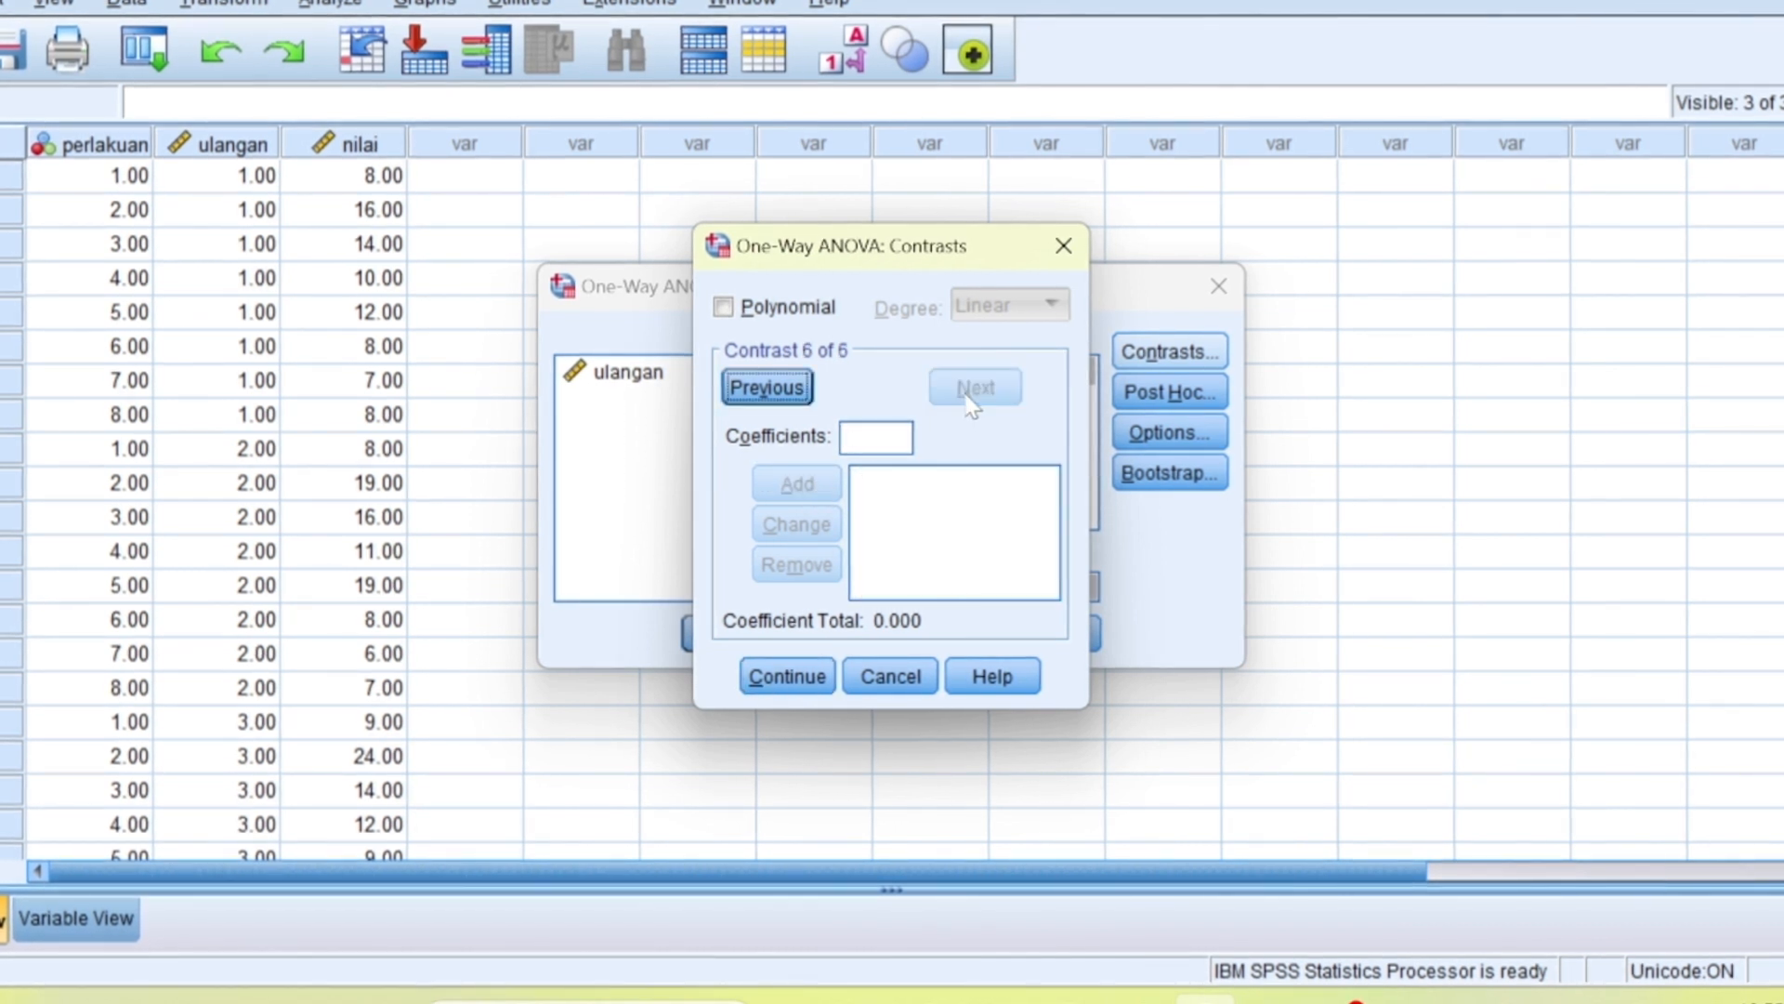
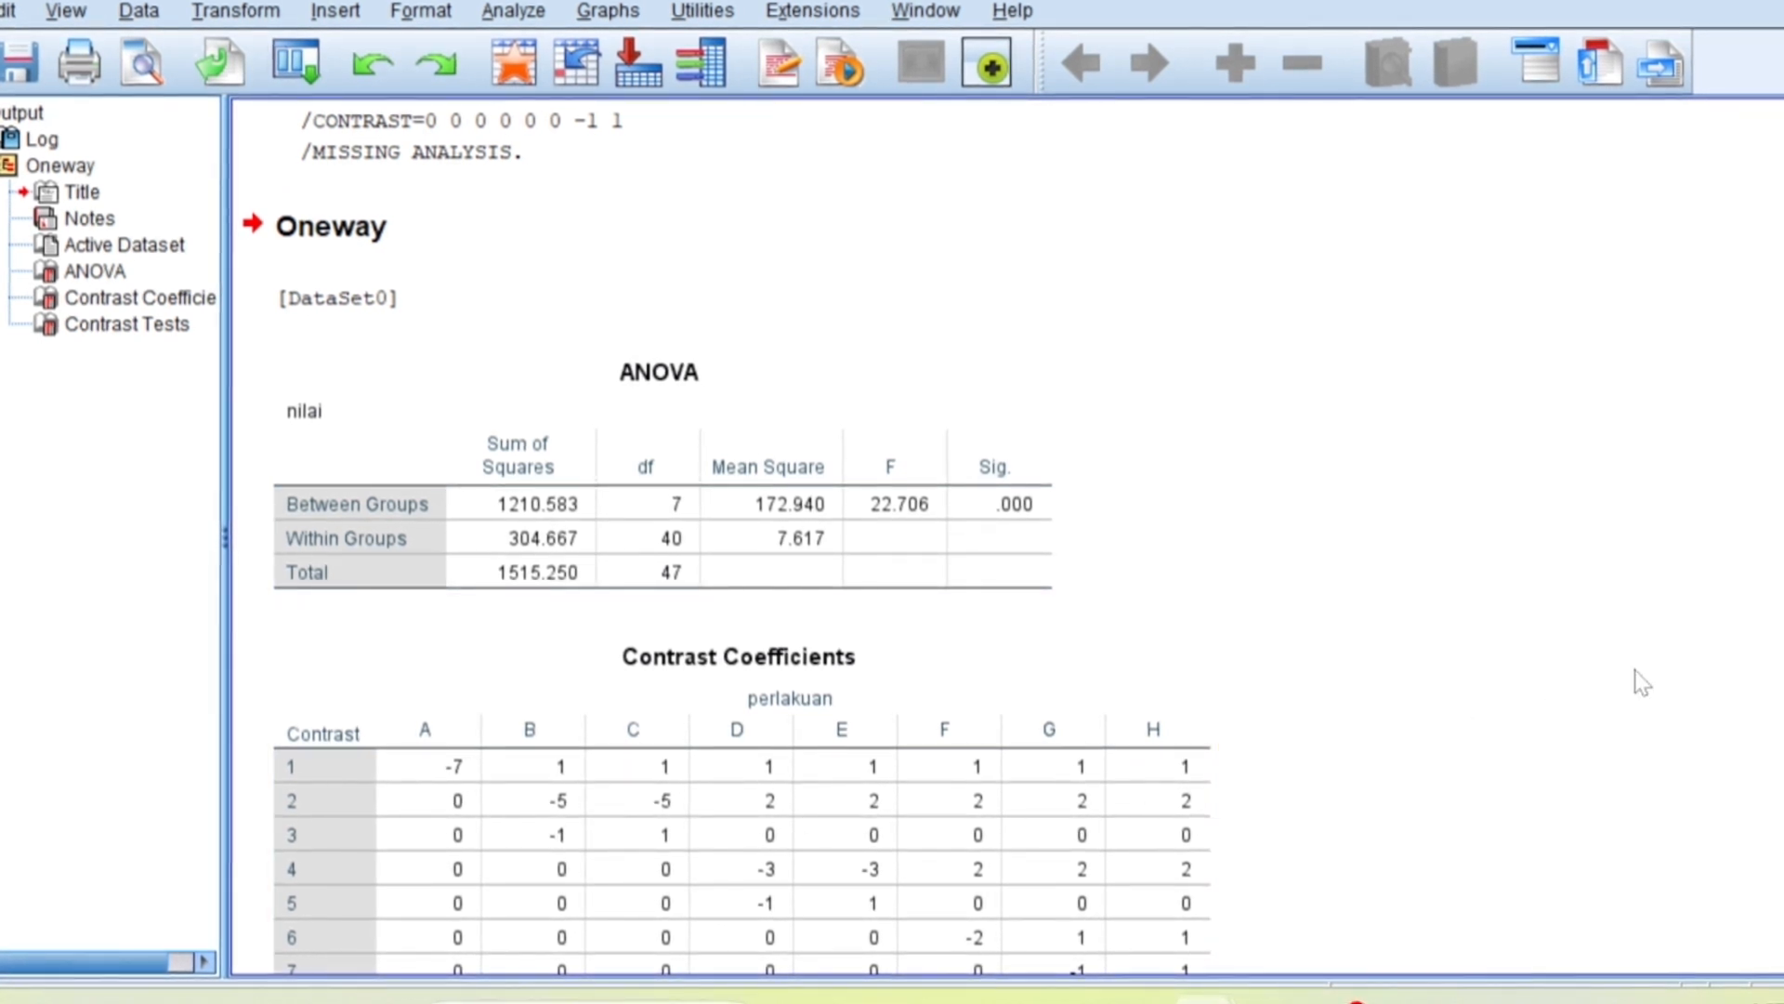
Step: Review the contrast tables in the SPSS output, and switch to the Excel workbook to examine the component ANOVA table on Sheet1
{"action": "scroll", "coordinate": [1002, 513], "scroll_direction": "down", "scroll_amount": 6}
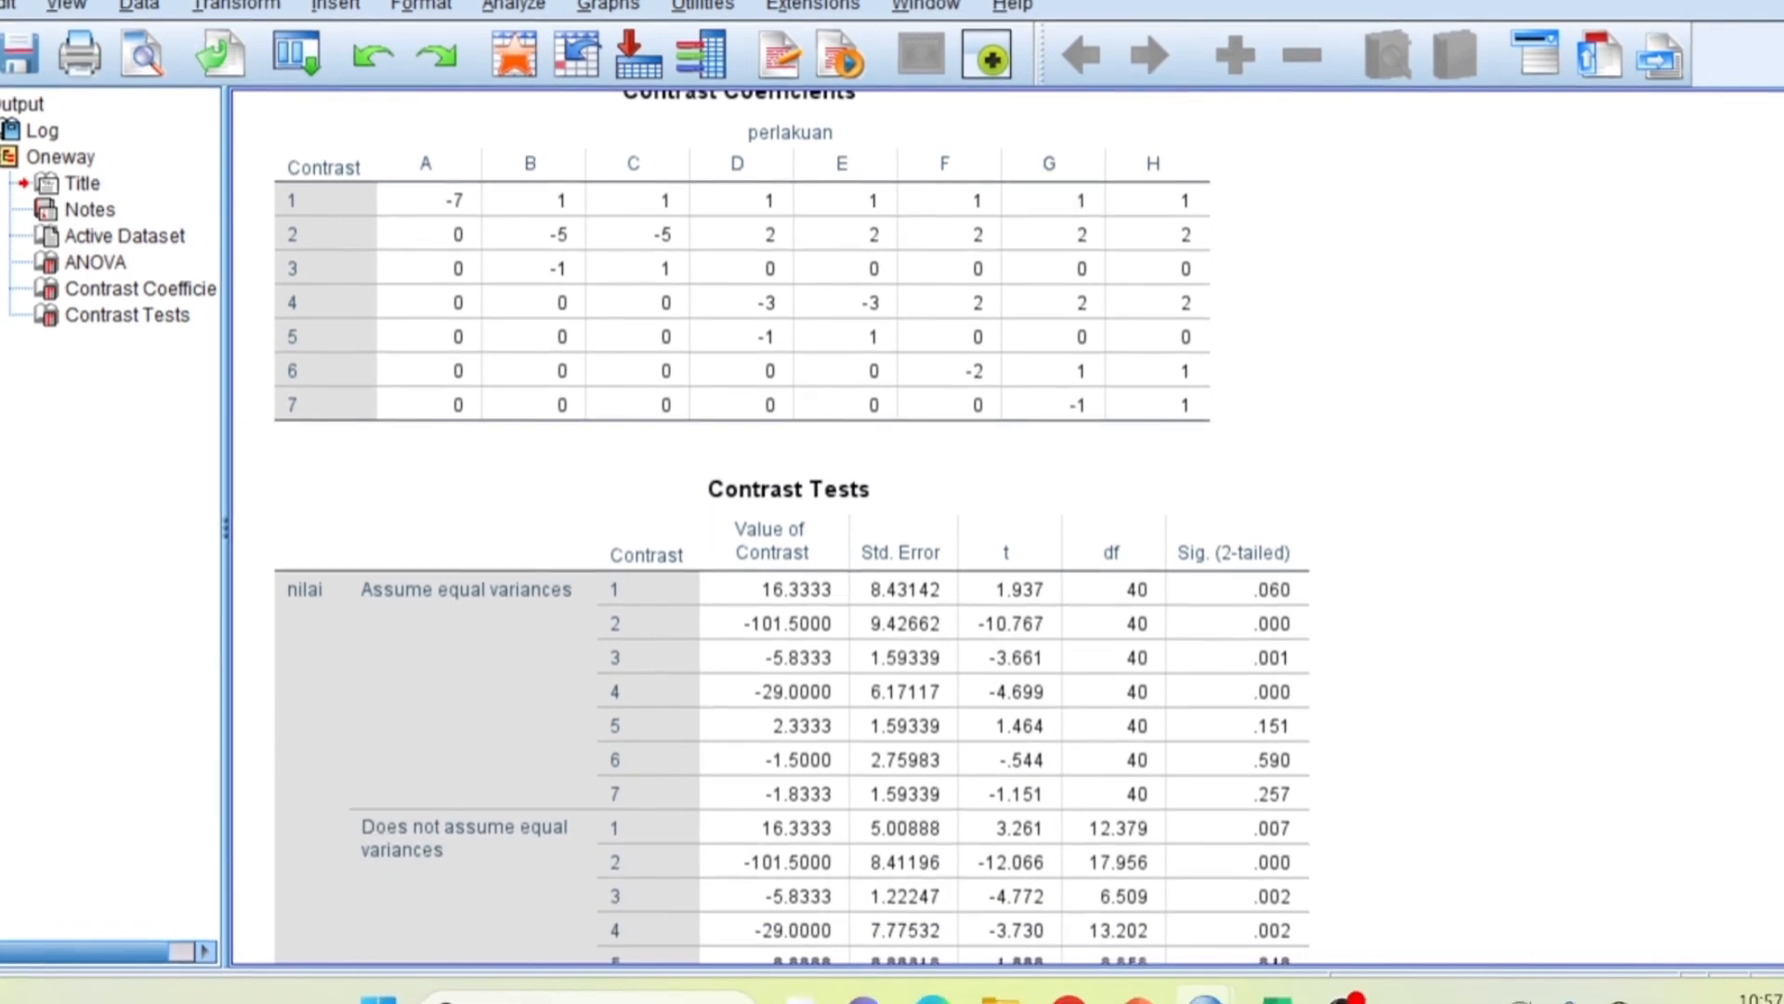
{"action": "scroll", "coordinate": [964, 585], "scroll_direction": "down", "scroll_amount": 2}
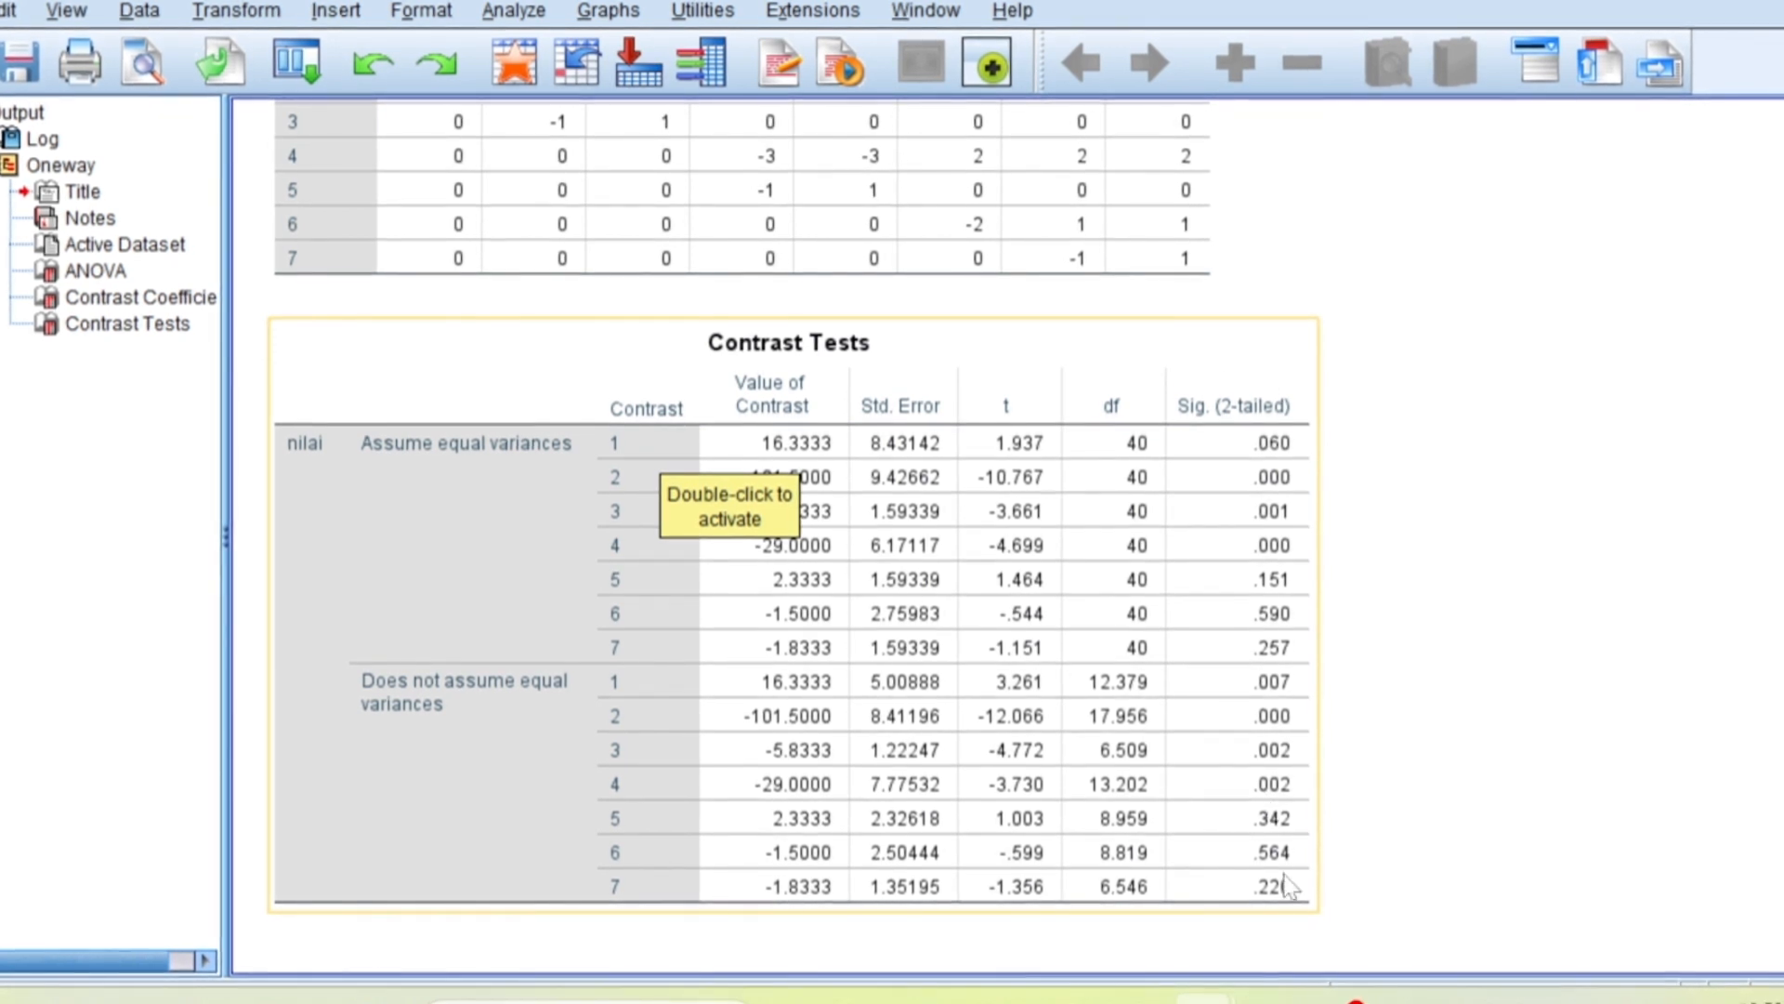
{"action": "left_click", "coordinate": [1333, 996]}
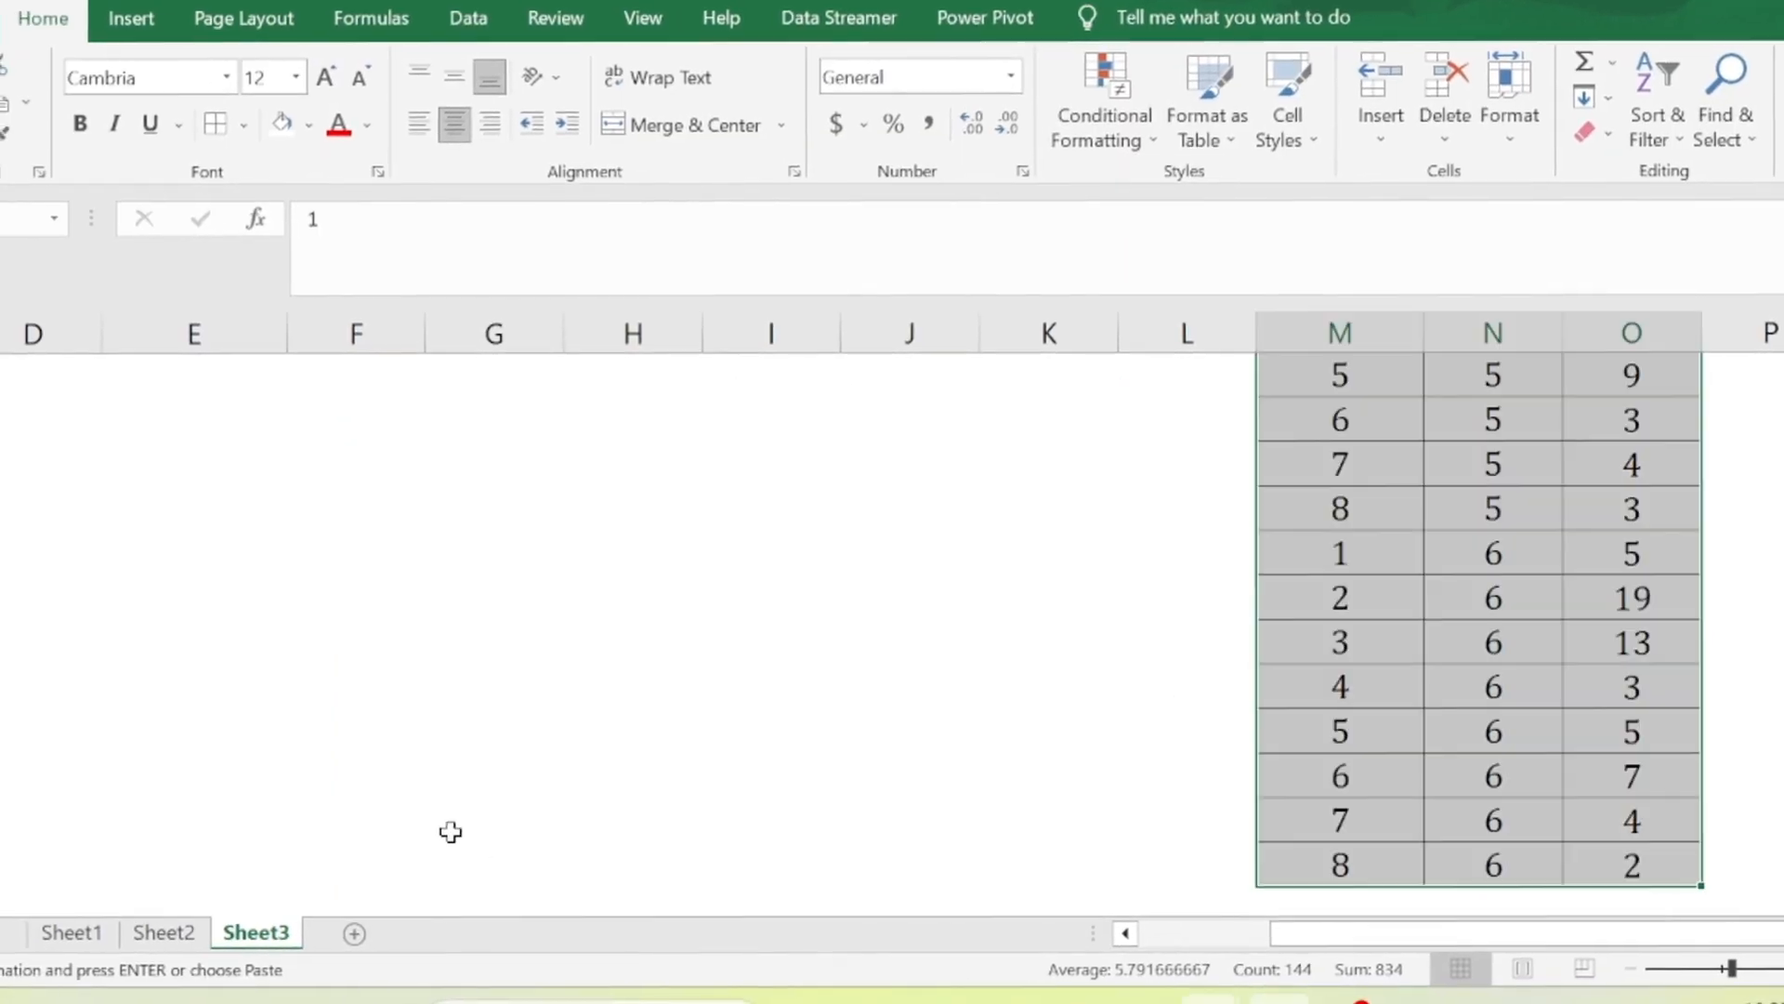
{"action": "left_click", "coordinate": [163, 932]}
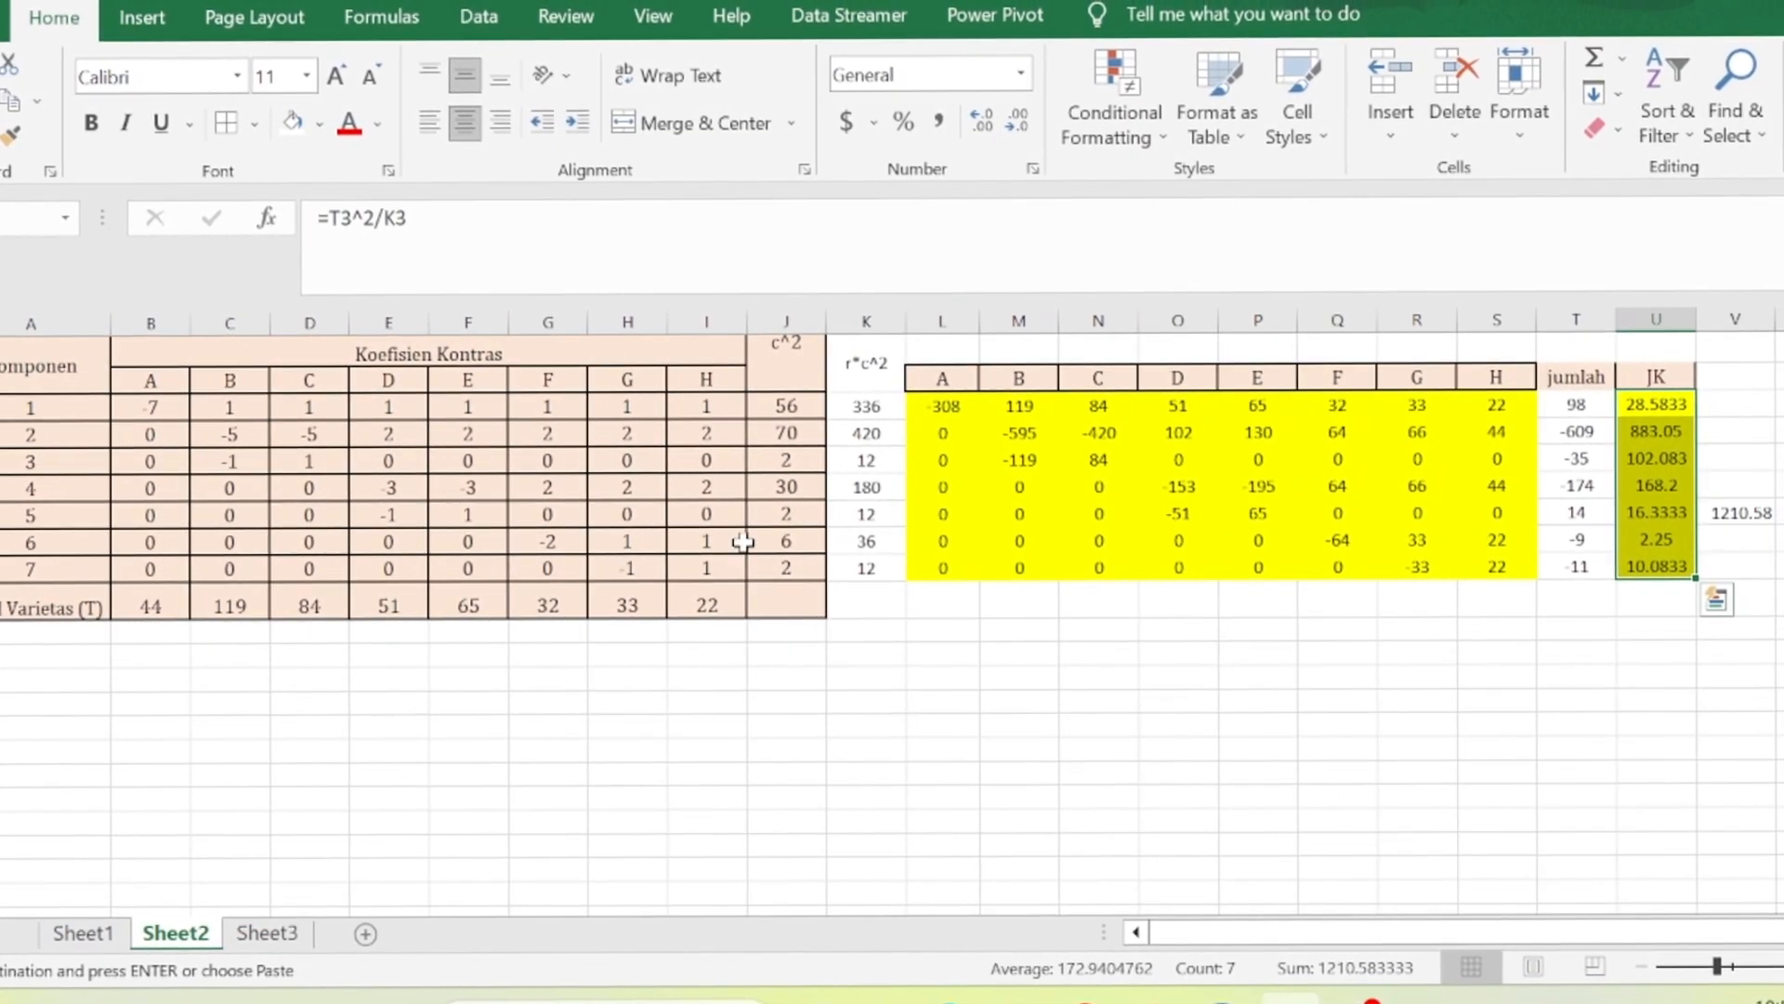
{"action": "left_click", "coordinate": [86, 934]}
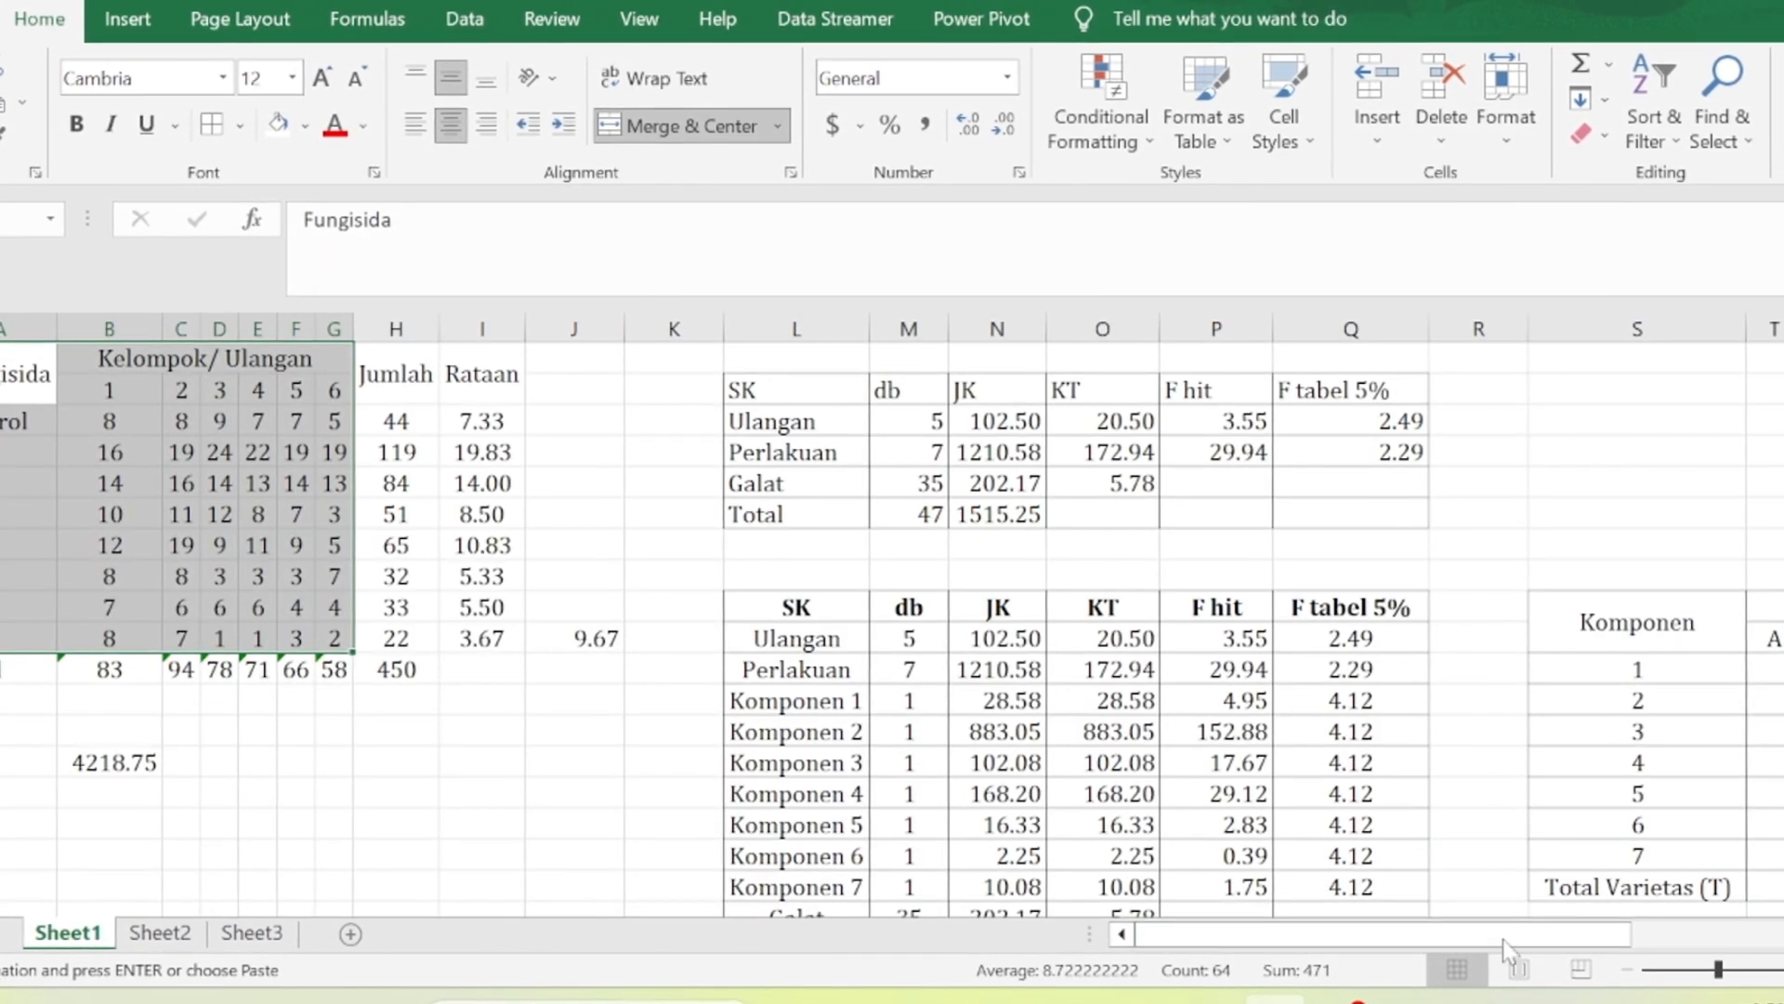
{"action": "scroll", "coordinate": [892, 628], "scroll_direction": "down", "scroll_amount": 1}
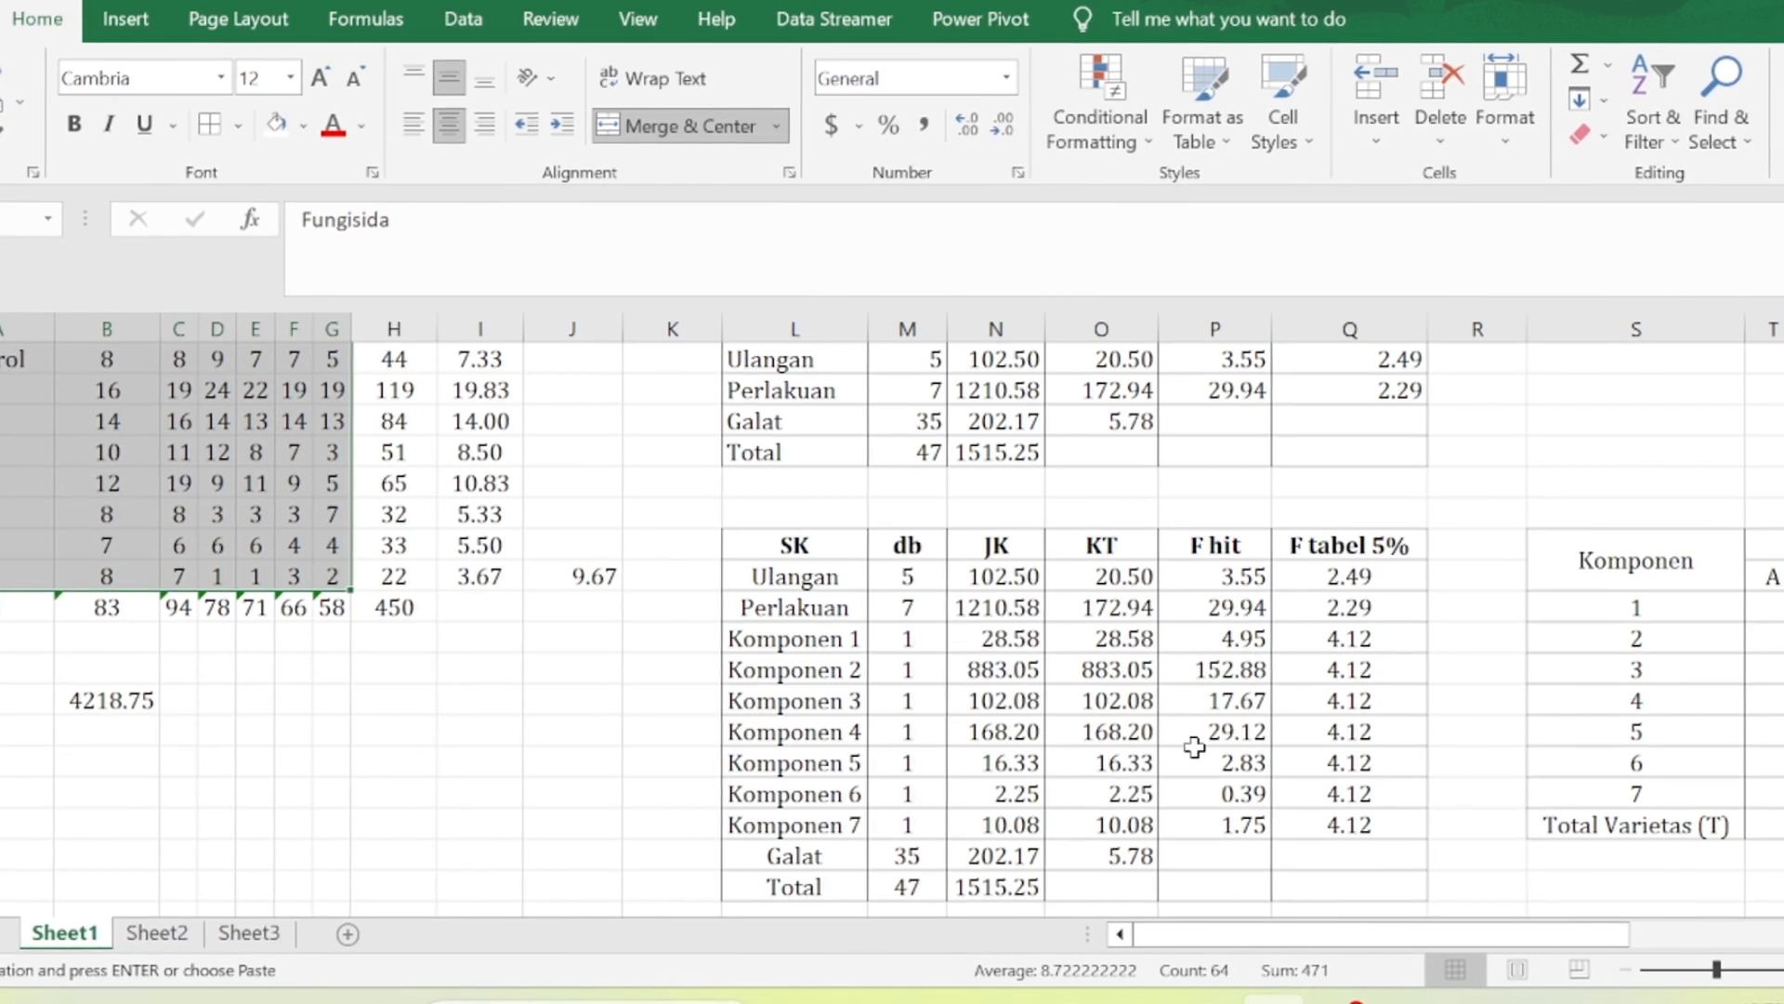
Step: Switch back to the SPSS output to compare its Contrast Tests significance values with the Excel ANOVA table
{"action": "mouse_move", "coordinate": [1204, 998]}
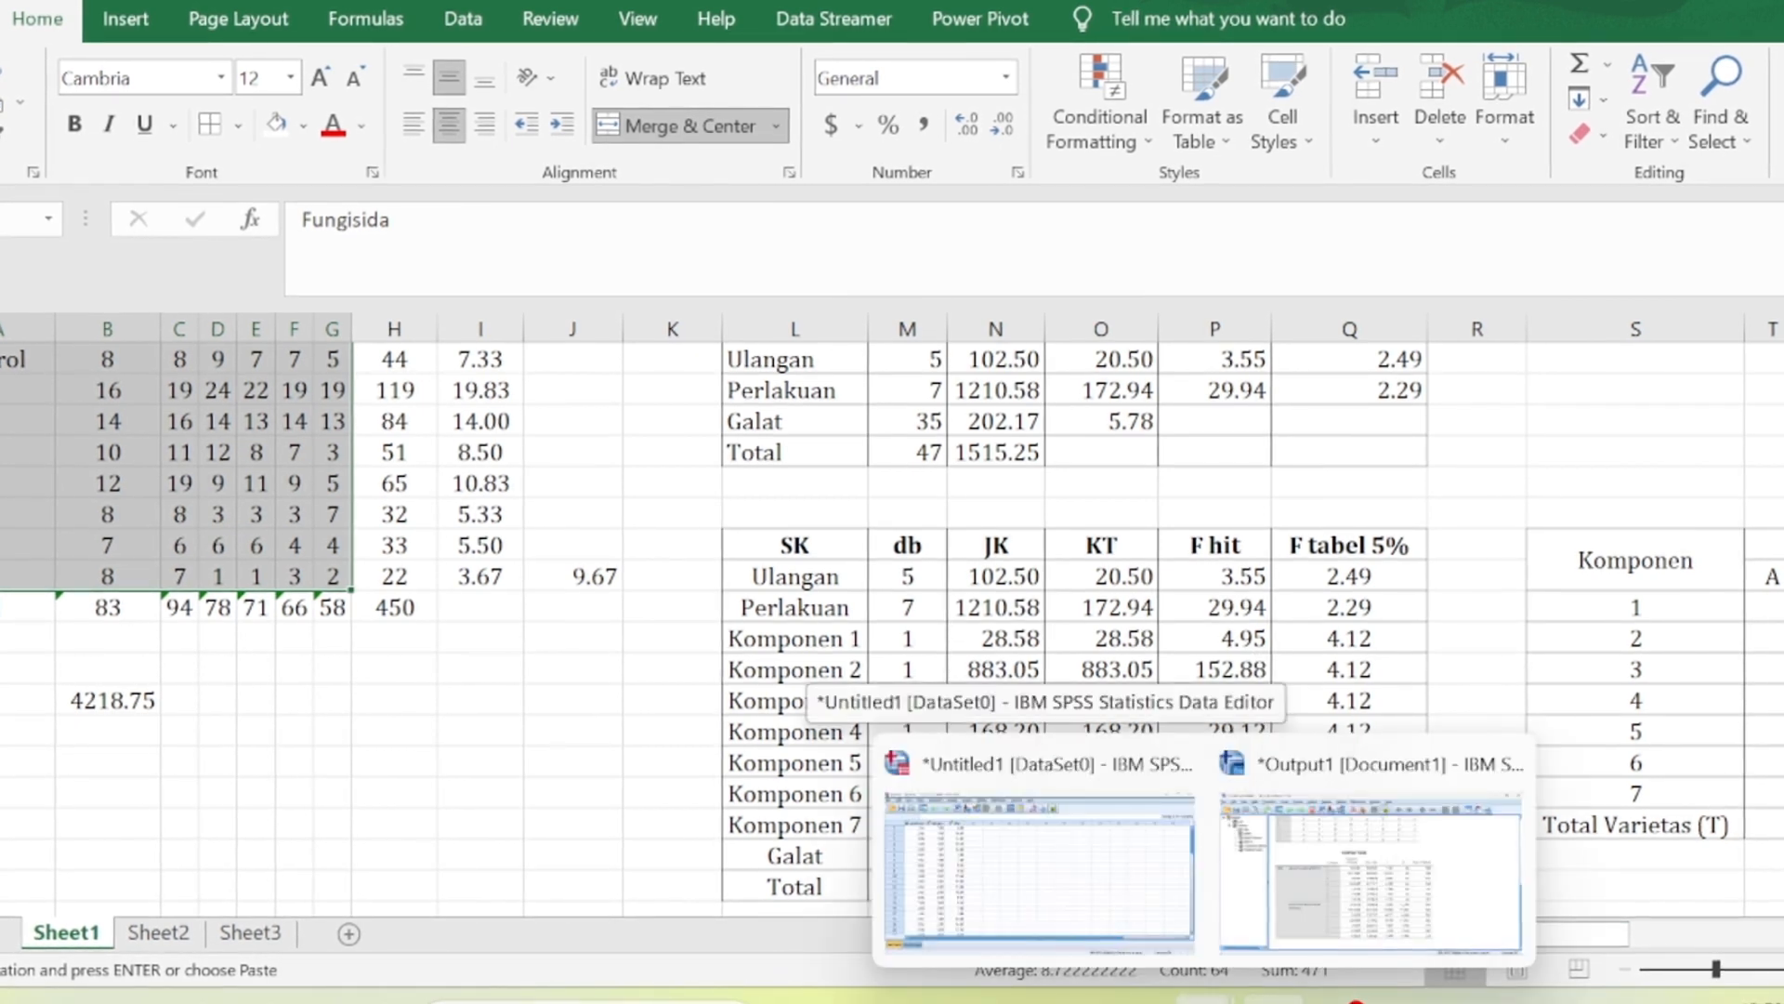
{"action": "left_click", "coordinate": [1366, 883]}
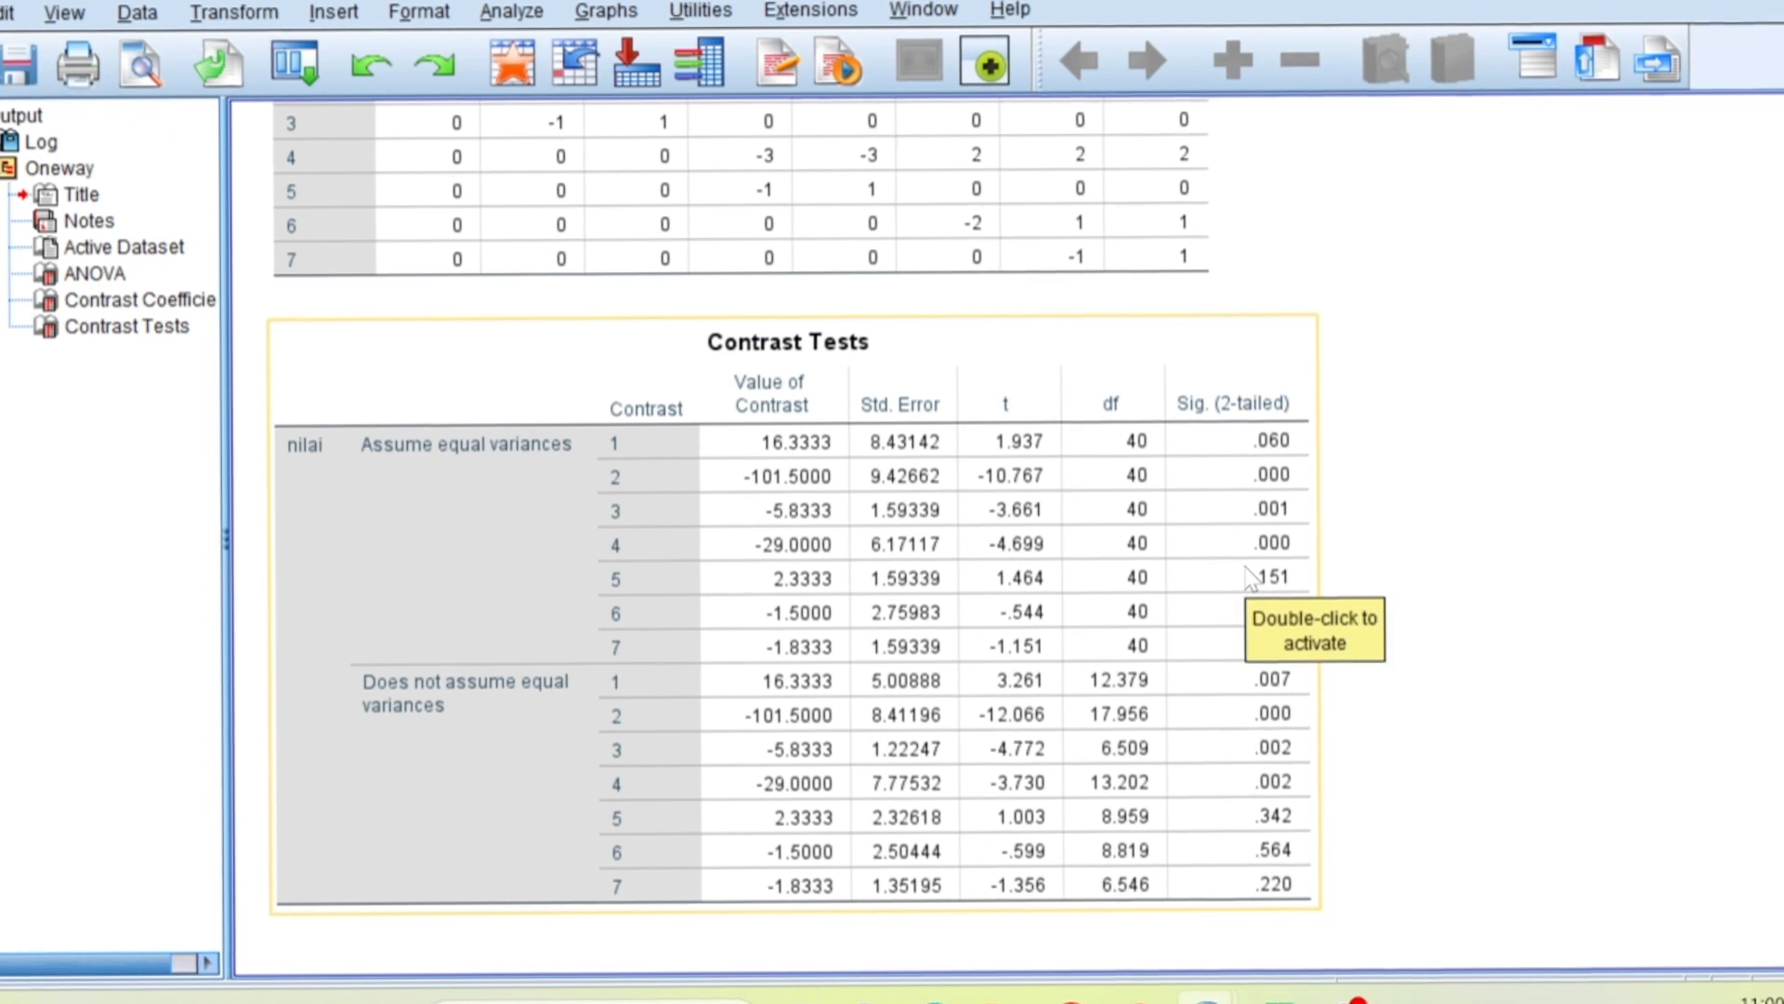
{"action": "mouse_move", "coordinate": [1277, 1000]}
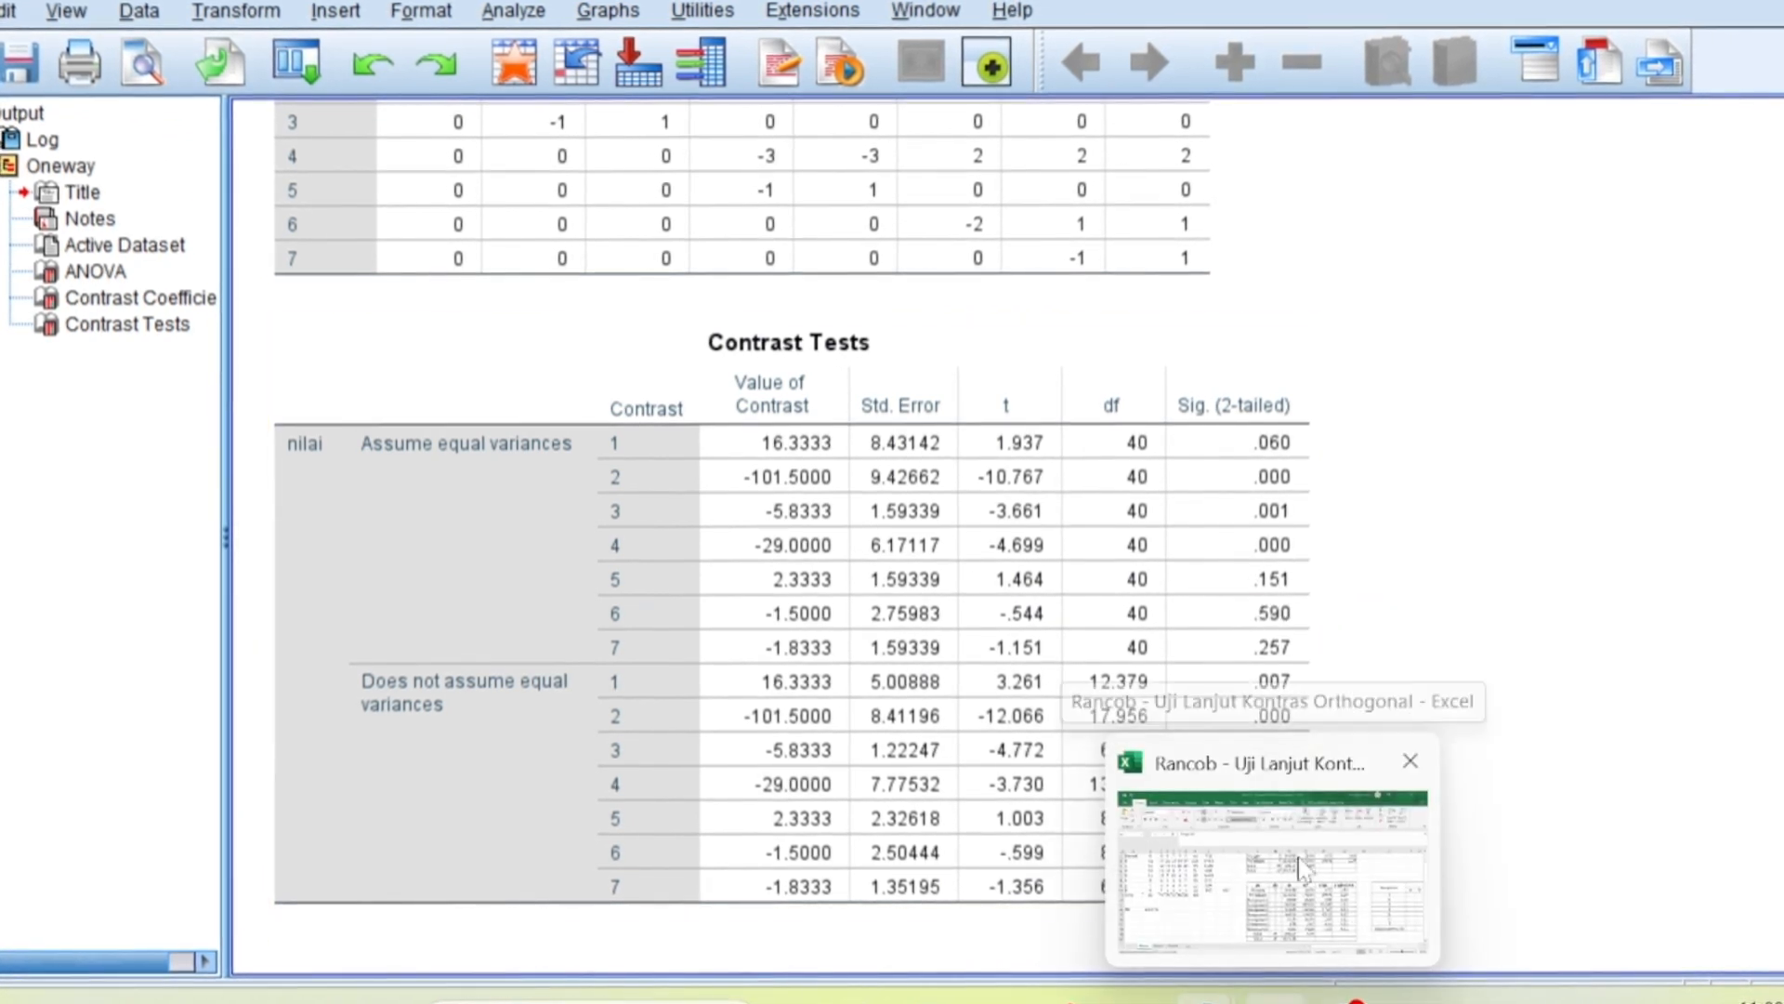